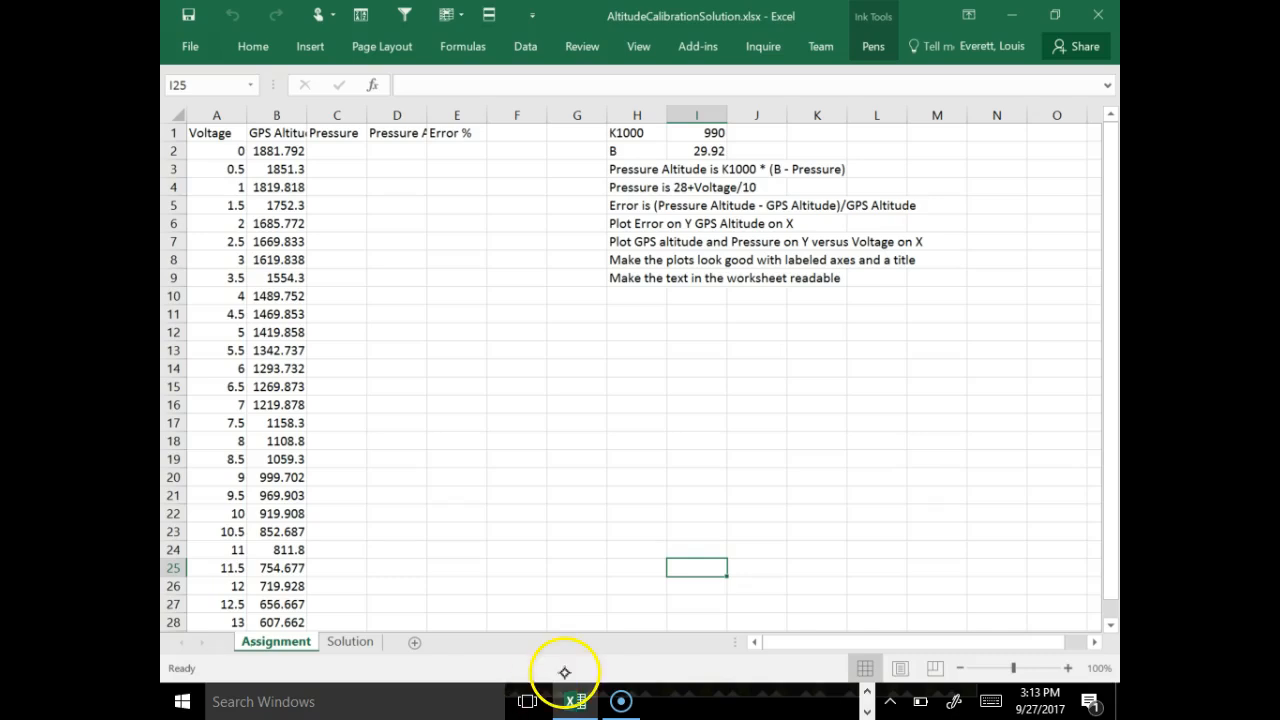
Switch to the ExcelTutorials.docx document in Word, review its Excel tutorial links and close the document
{"action": "left_click", "coordinate": [870, 686]}
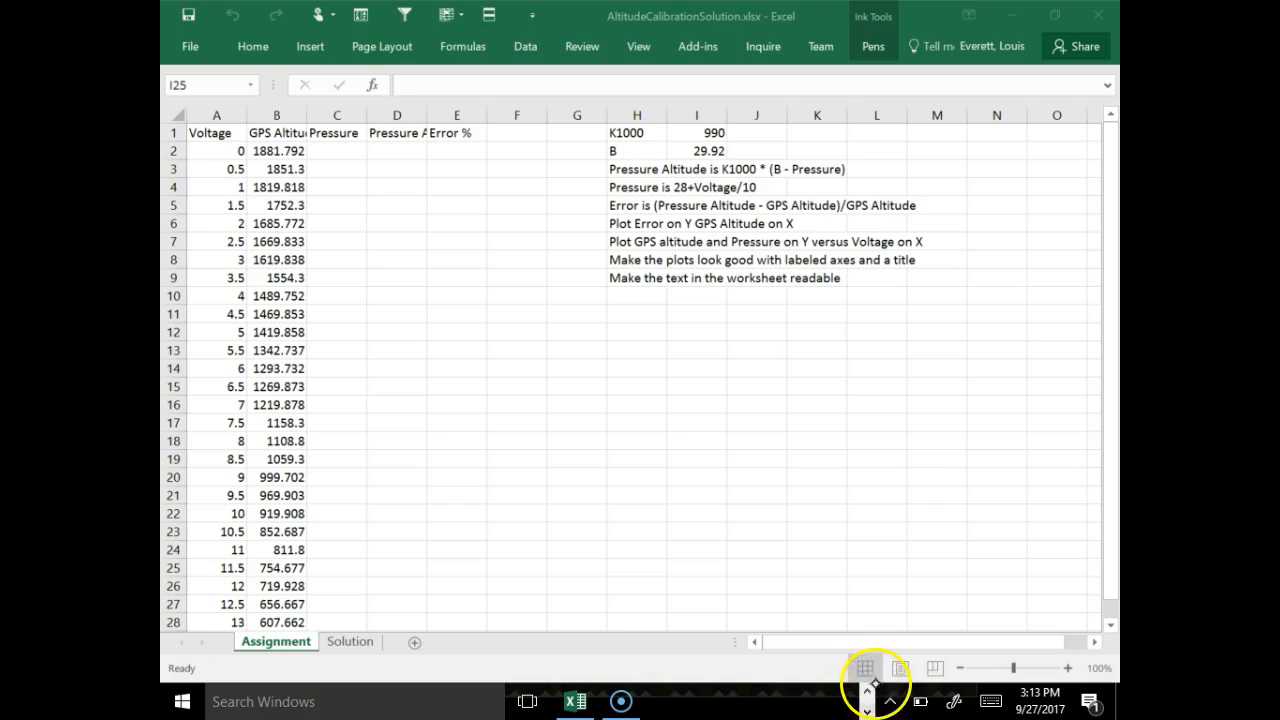
{"action": "left_click", "coordinate": [868, 688]}
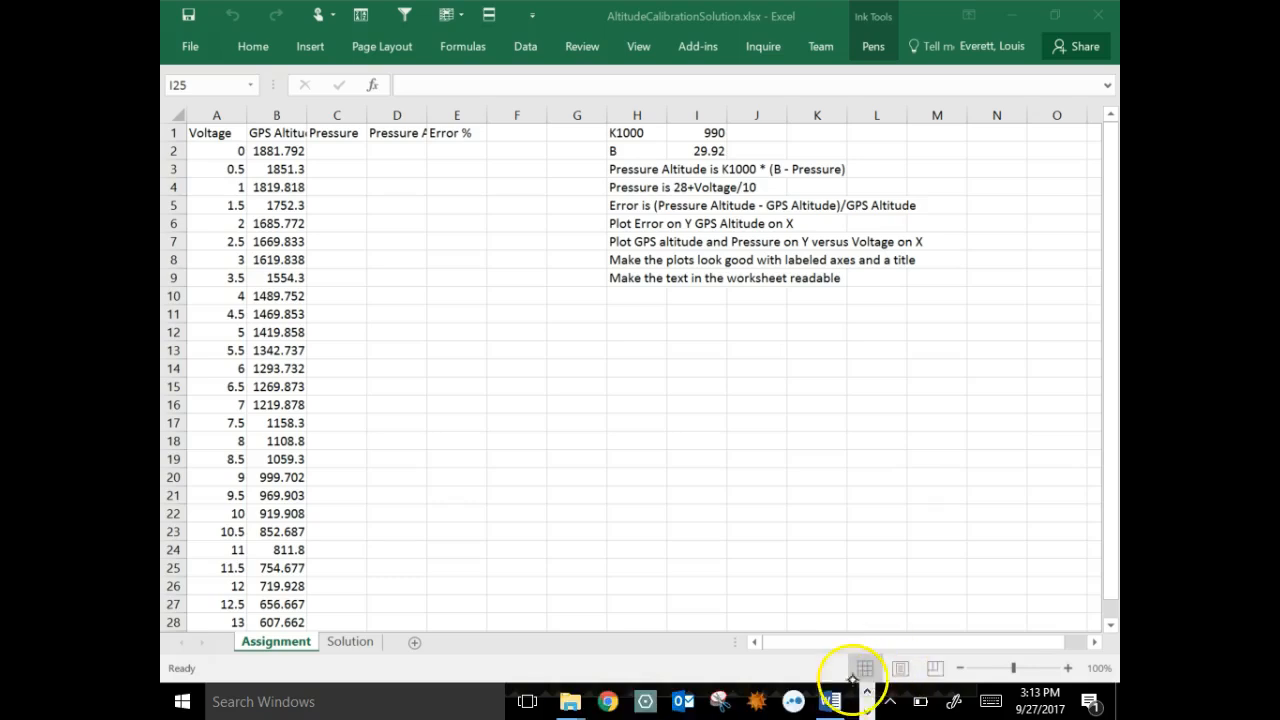
{"action": "left_click", "coordinate": [829, 701]}
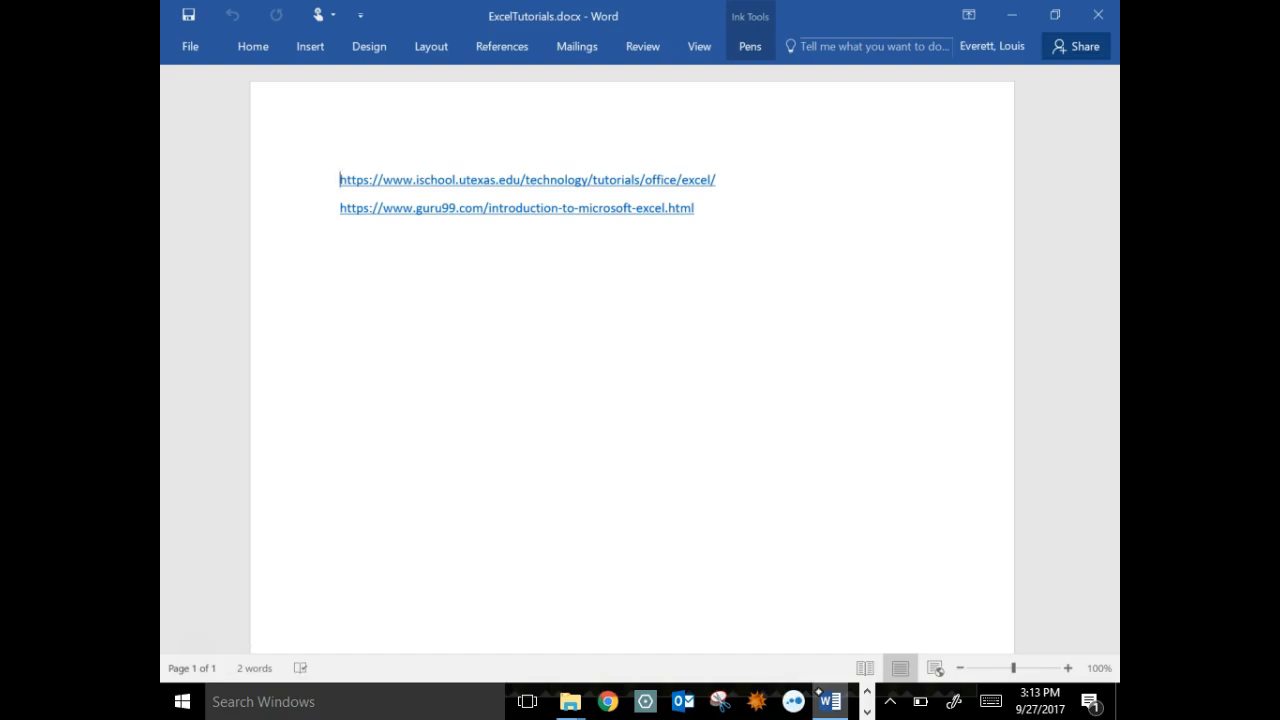
{"action": "left_click", "coordinate": [1100, 16]}
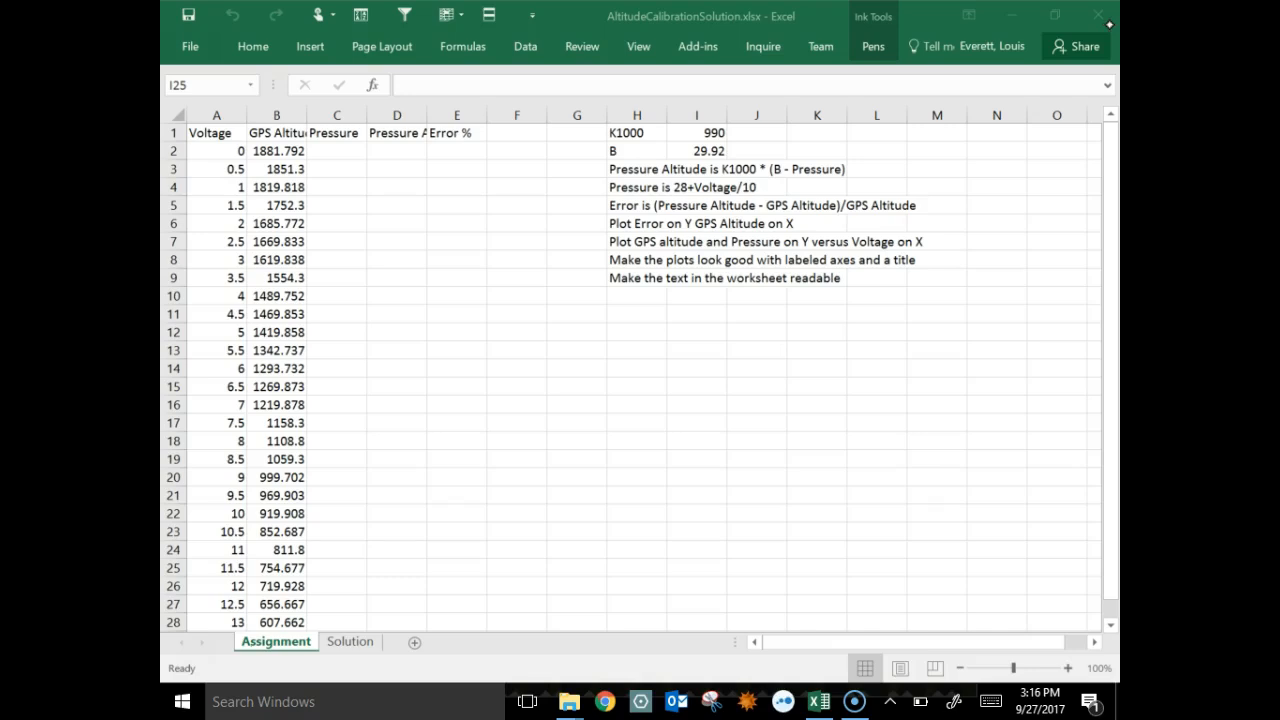
Wrap the header text in row 1 and increase the row height so the full column headings can be read
{"action": "left_click", "coordinate": [174, 133]}
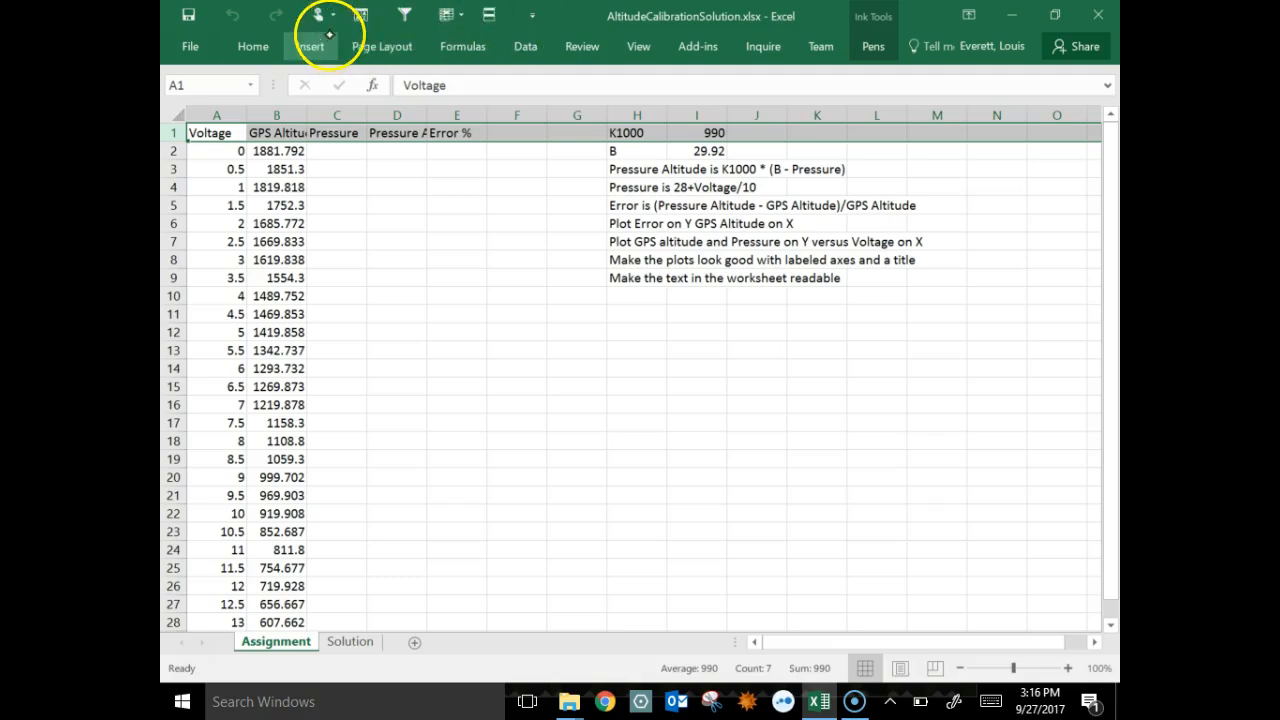
{"action": "left_click", "coordinate": [253, 46]}
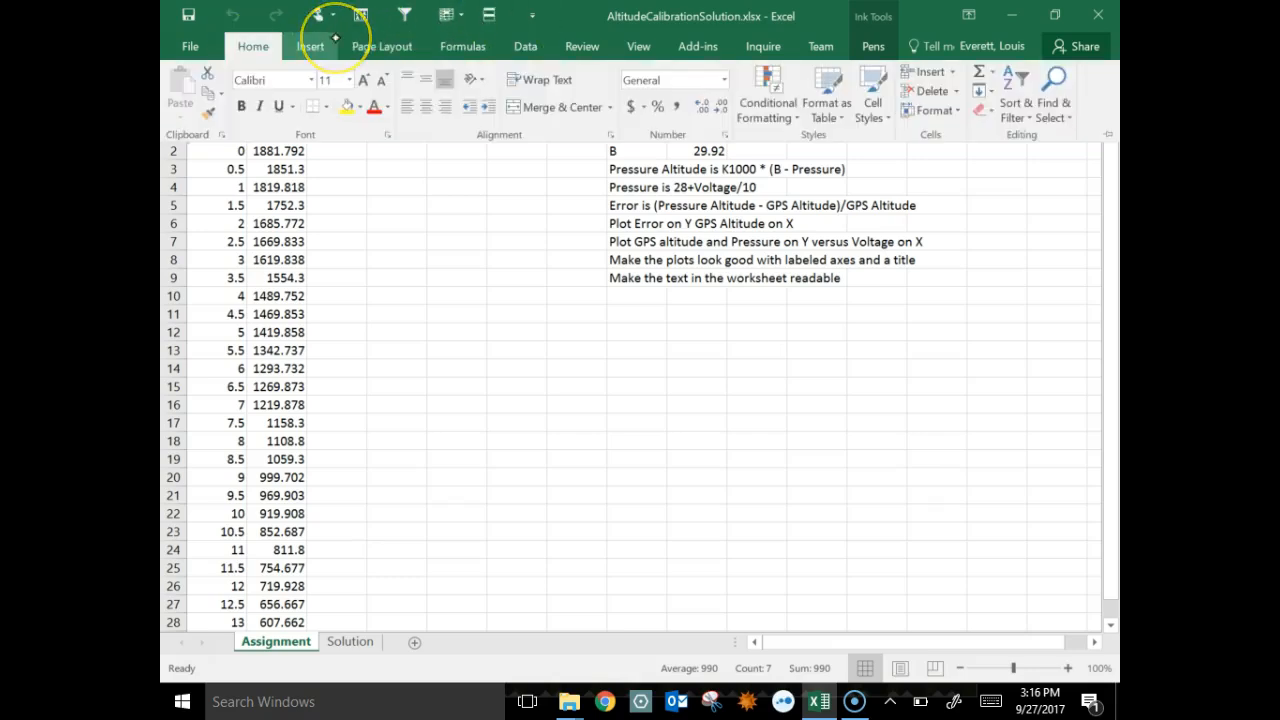
{"action": "left_click", "coordinate": [537, 80]}
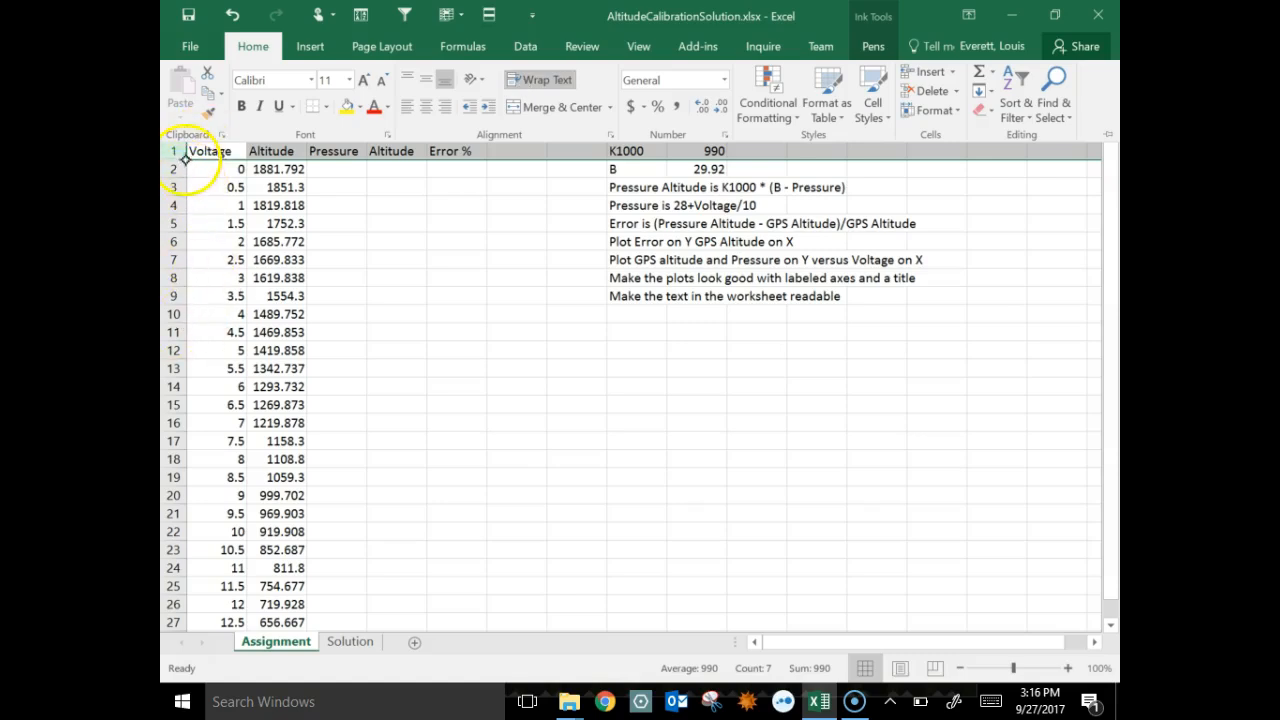
{"action": "left_click_drag", "start_coordinate": [174, 162], "coordinate": [173, 191]}
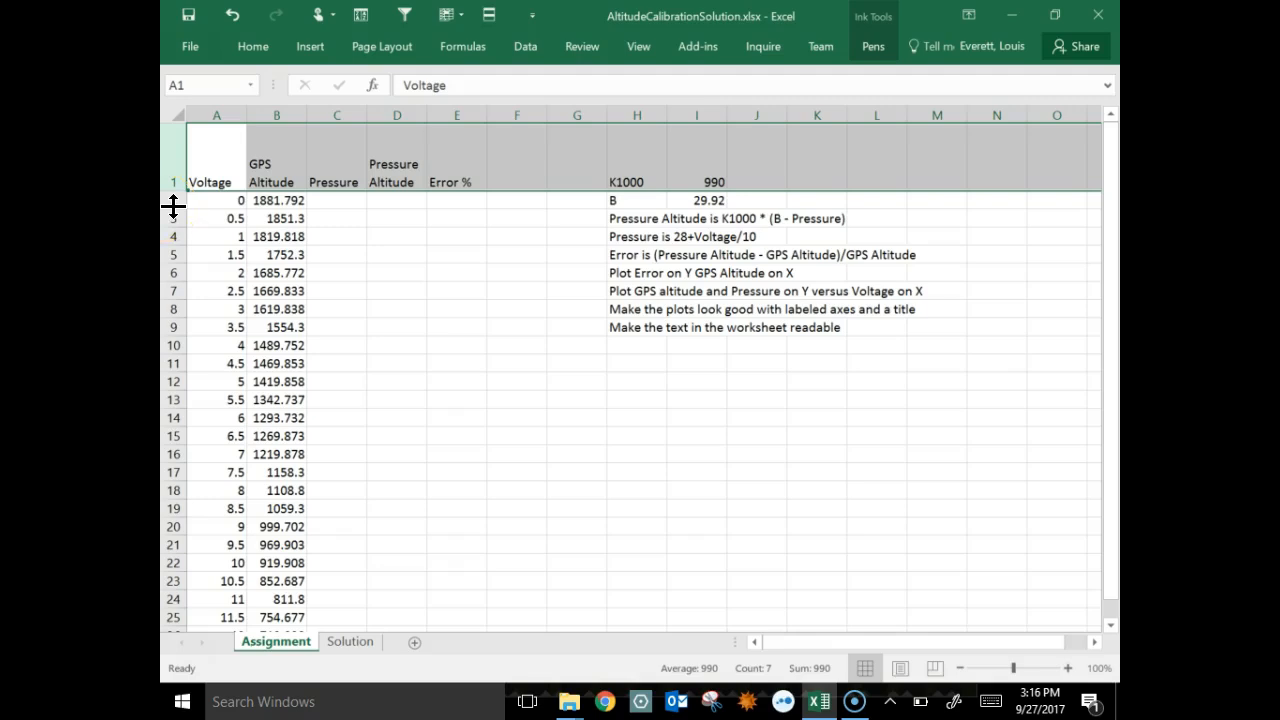
{"action": "left_click", "coordinate": [260, 327]}
{"action": "left_click", "coordinate": [338, 202]}
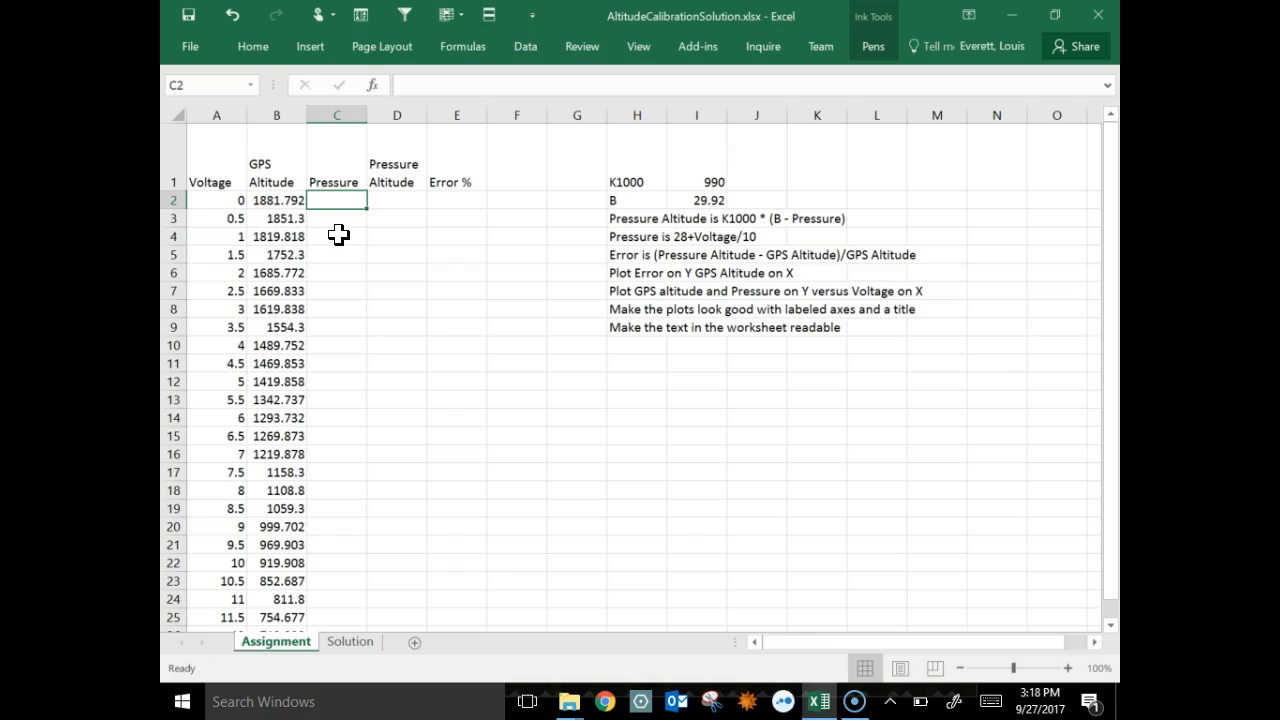
{"action": "type", "text": "="}
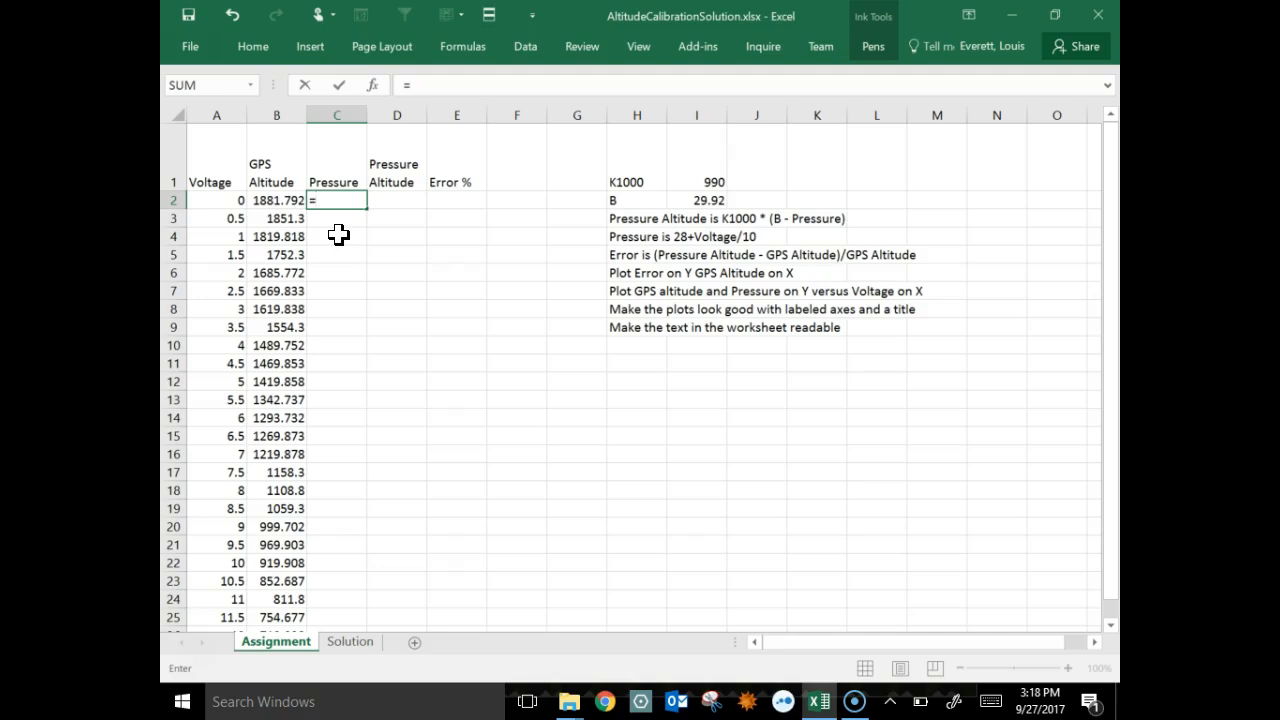
{"action": "type", "text": "990*"}
{"action": "key", "text": "BackSpace"}
{"action": "key", "text": "BackSpace"}
{"action": "key", "text": "BackSpace"}
{"action": "key", "text": "BackSpace"}
{"action": "left_click", "coordinate": [698, 170]}
{"action": "left_click", "coordinate": [700, 169]}
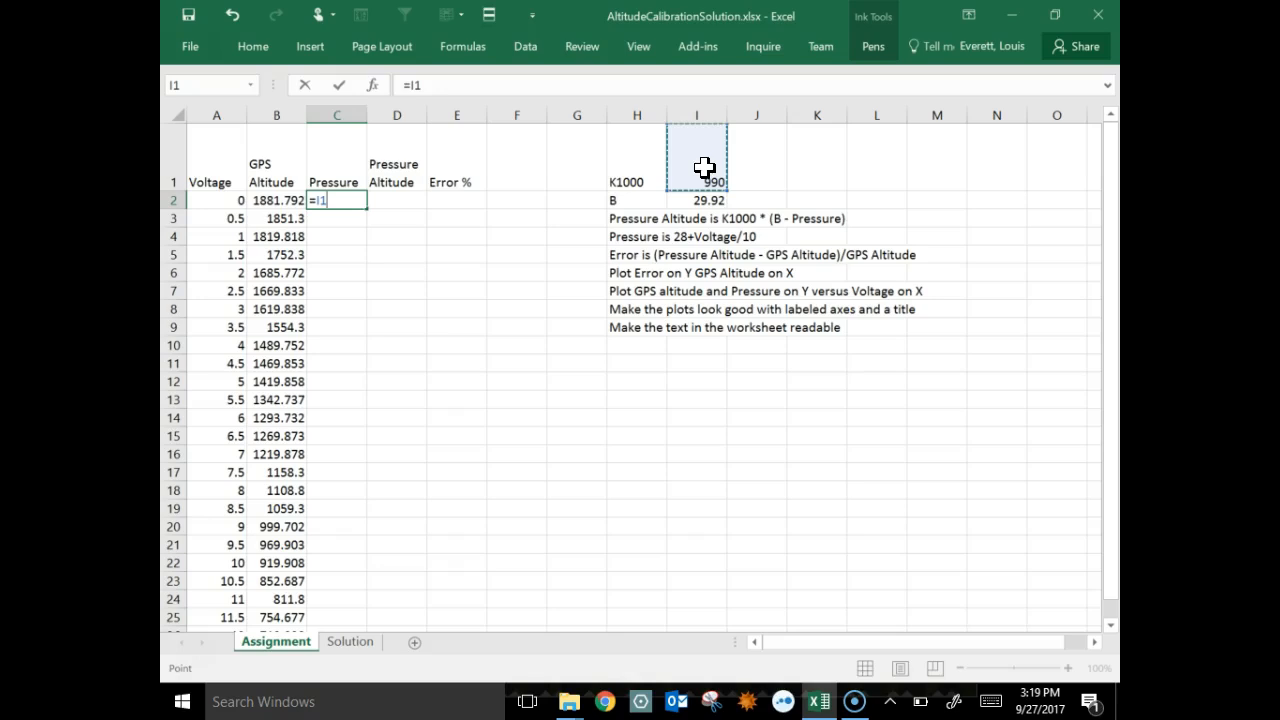
{"action": "type", "text": "*("}
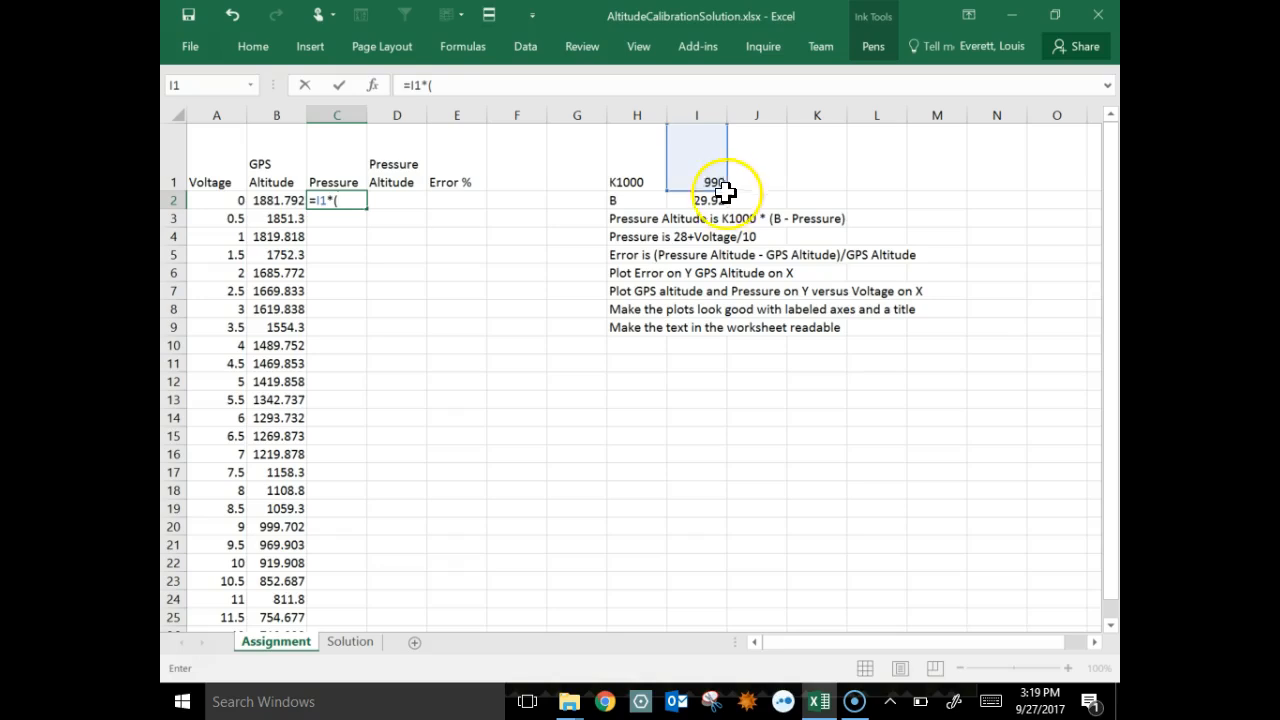
{"action": "left_click", "coordinate": [690, 201]}
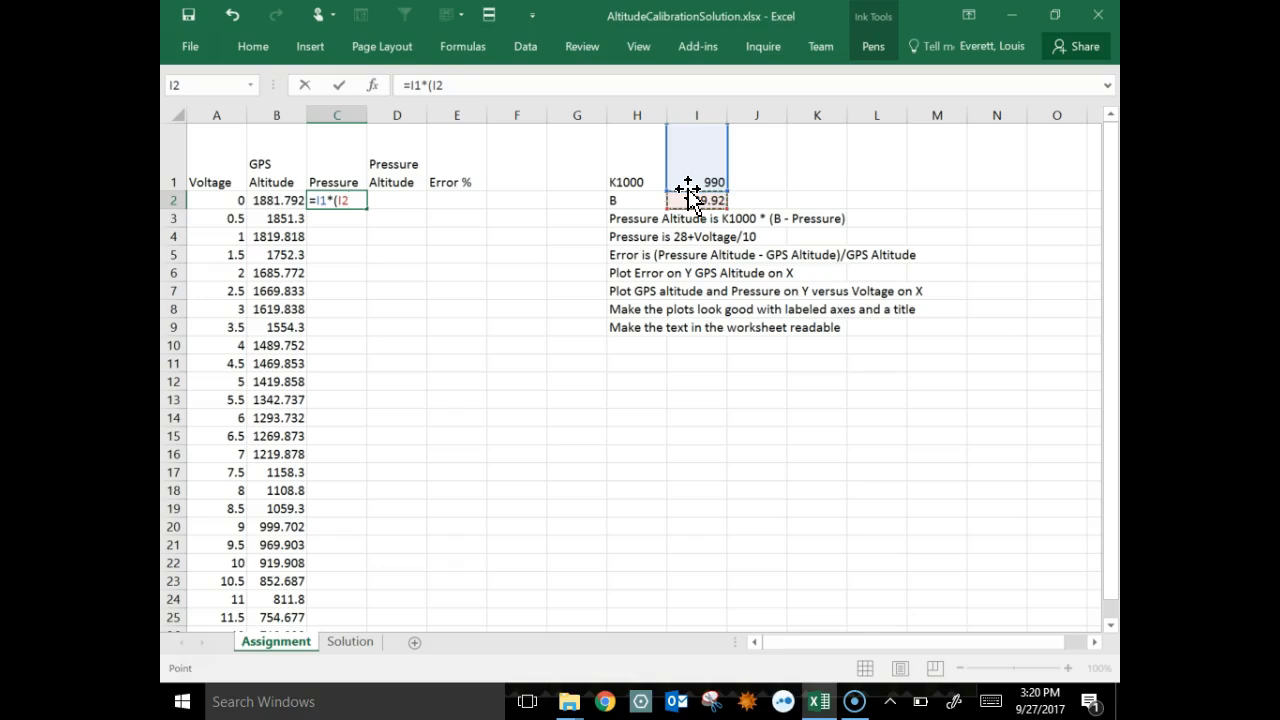
{"action": "type", "text": "-"}
{"action": "key", "text": "BackSpace"}
{"action": "key", "text": "BackSpace"}
{"action": "key", "text": "BackSpace"}
{"action": "key", "text": "BackSpace"}
{"action": "key", "text": "BackSpace"}
{"action": "key", "text": "BackSpace"}
{"action": "key", "text": "BackSpace"}
{"action": "key", "text": "BackSpace"}
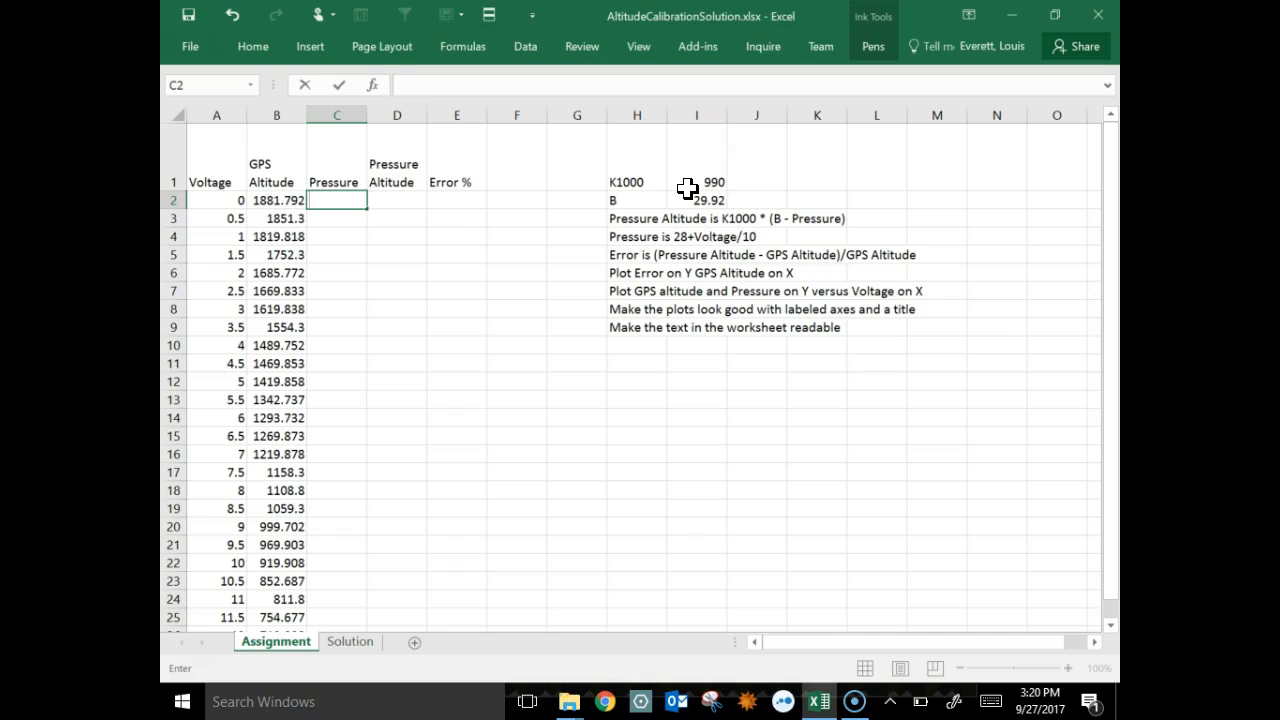
Enter the pressure formula =28+A2/10 in cell C2
{"action": "type", "text": "="}
{"action": "type", "text": "28+"}
{"action": "left_click", "coordinate": [222, 194]}
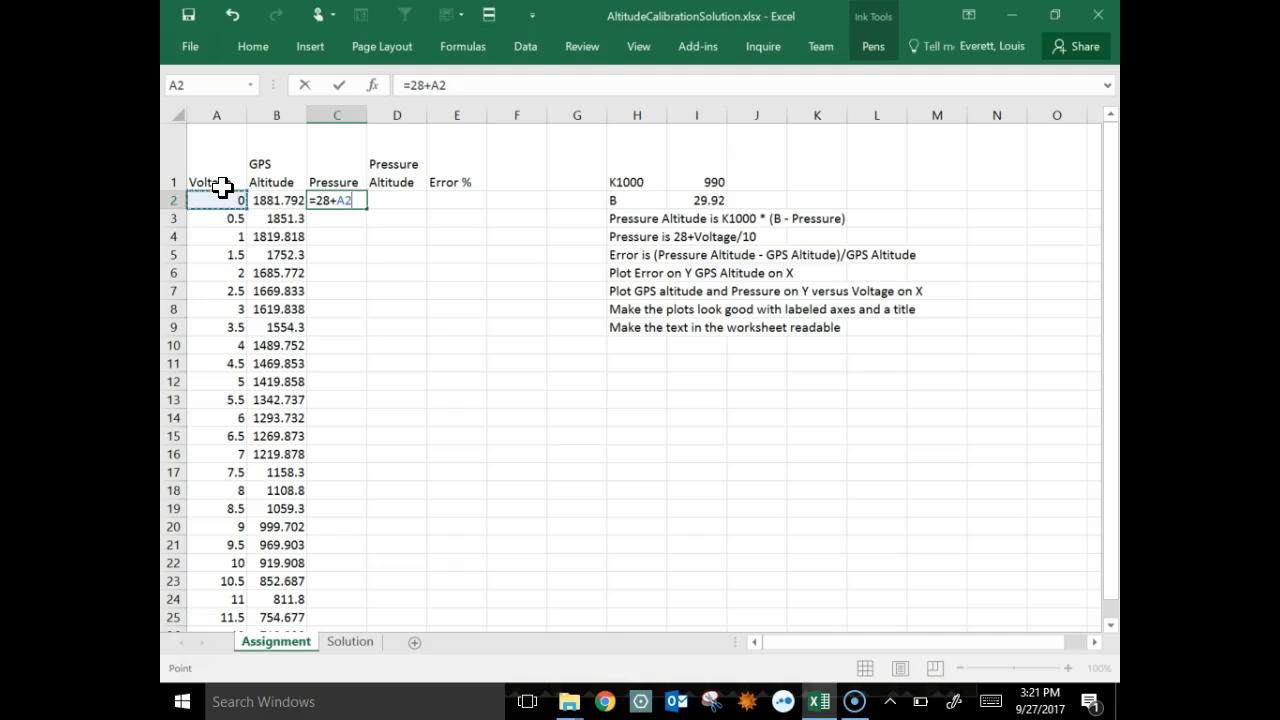
{"action": "type", "text": "/10"}
{"action": "key", "text": "Return"}
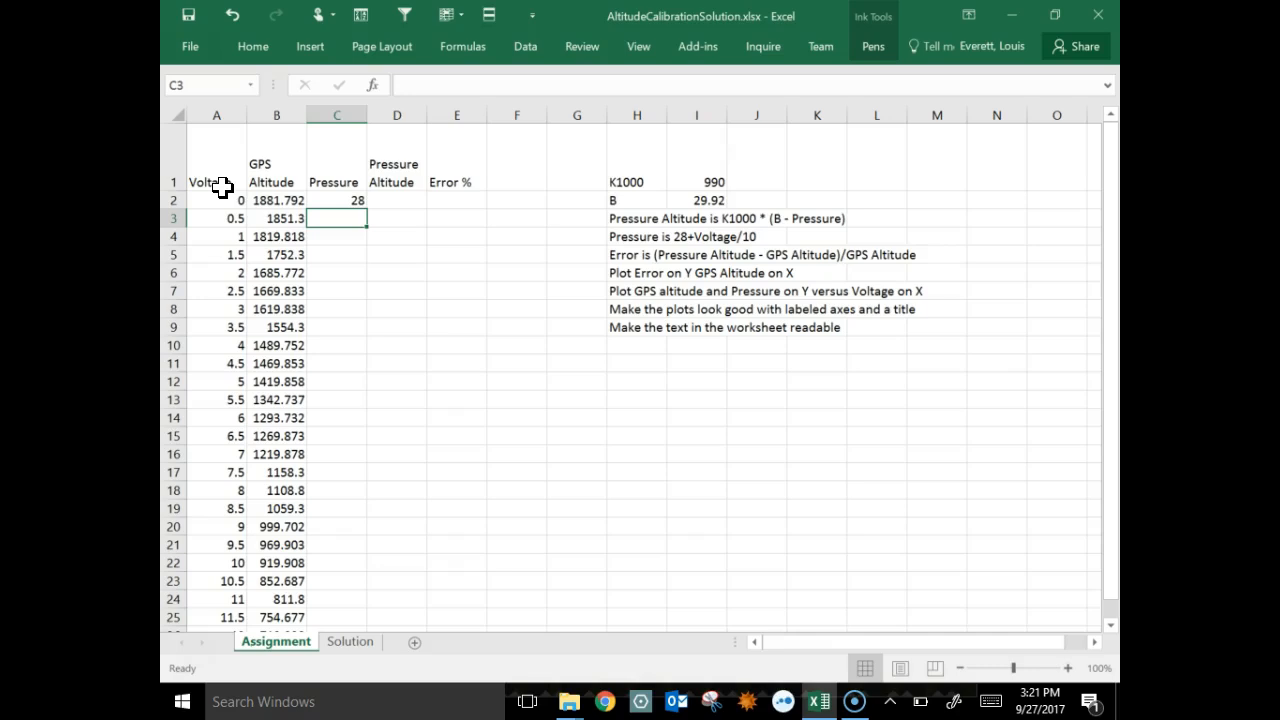
Enter the pressure altitude formula =I1*(I2-C2) in cell D2
{"action": "left_click", "coordinate": [388, 201]}
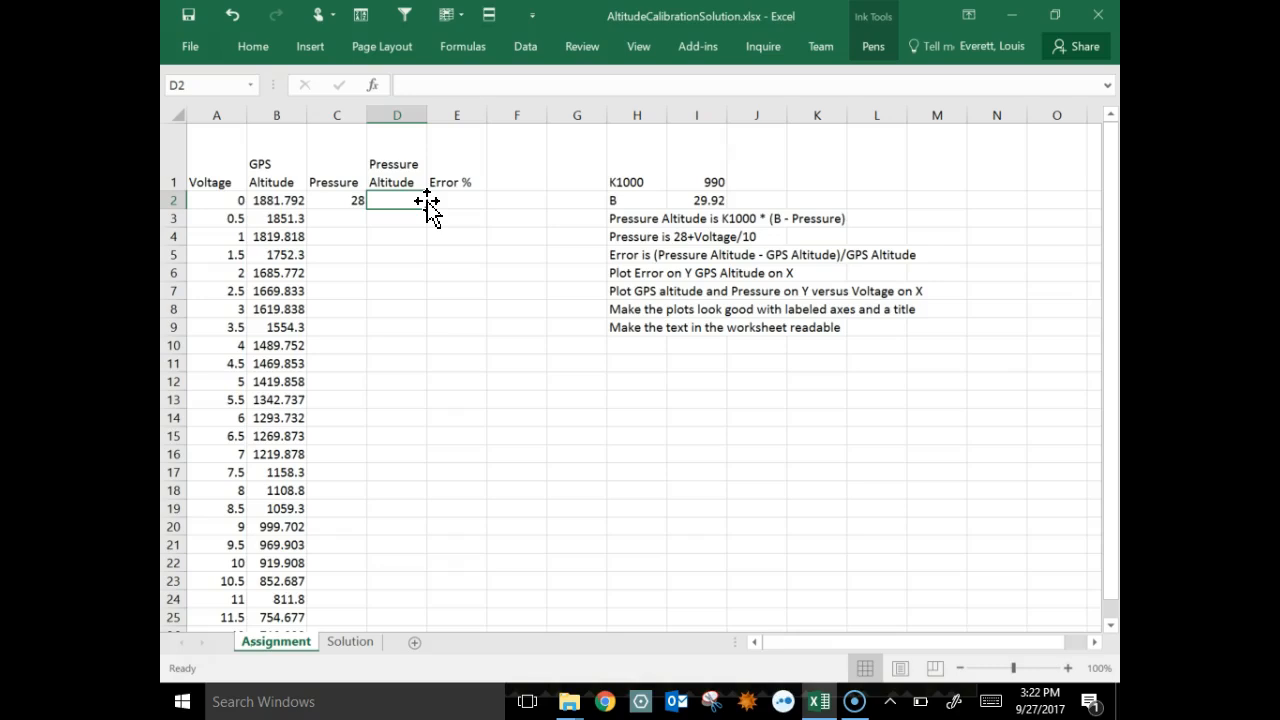
{"action": "type", "text": "="}
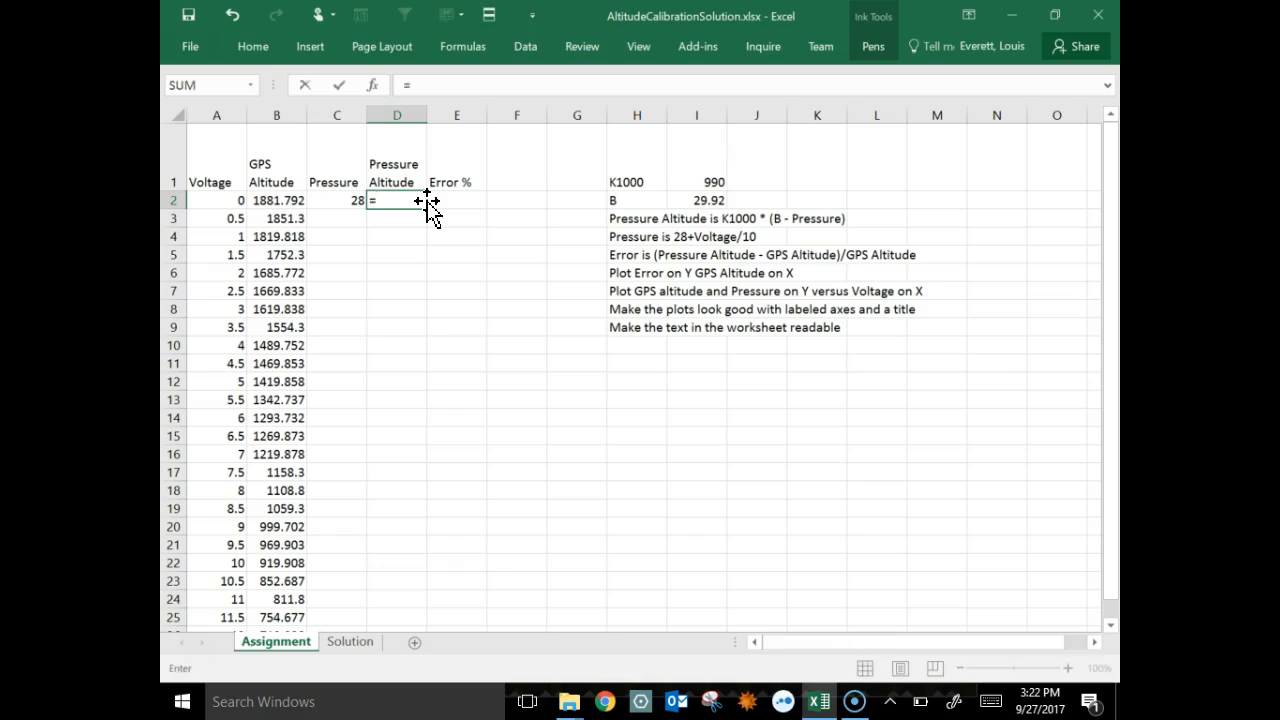
{"action": "left_click", "coordinate": [706, 166]}
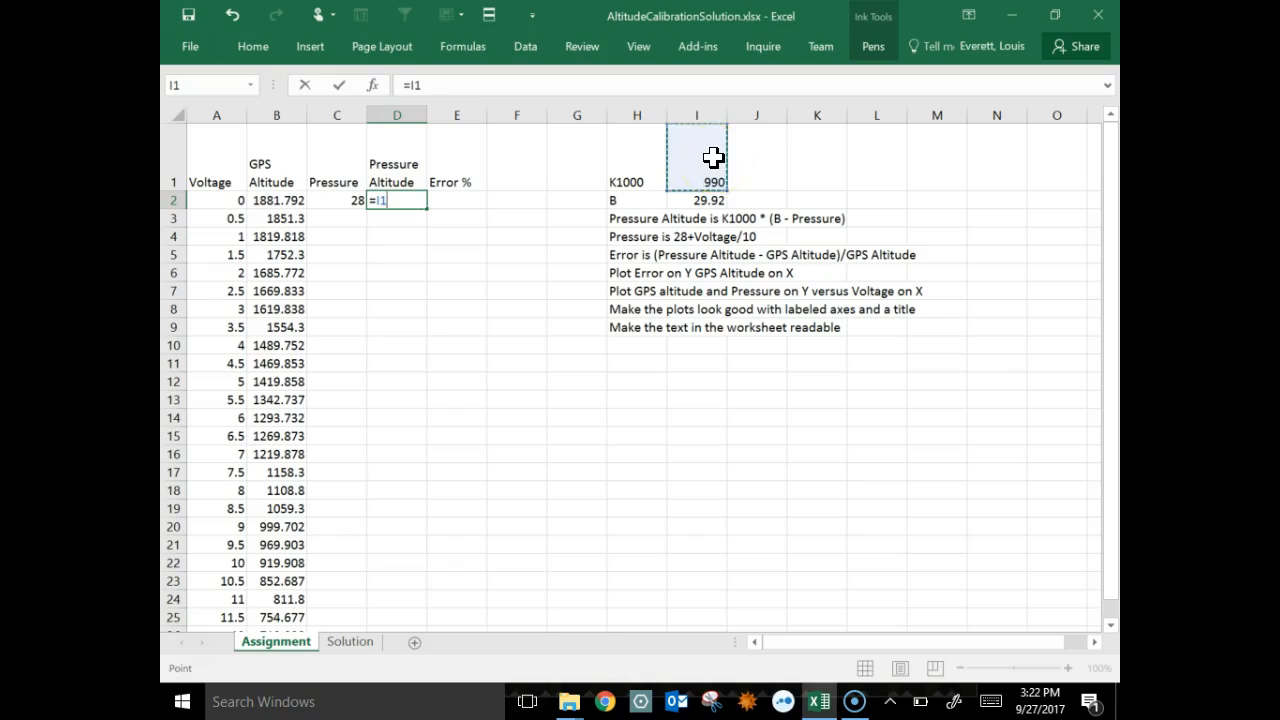
{"action": "type", "text": "*("}
{"action": "left_click", "coordinate": [705, 202]}
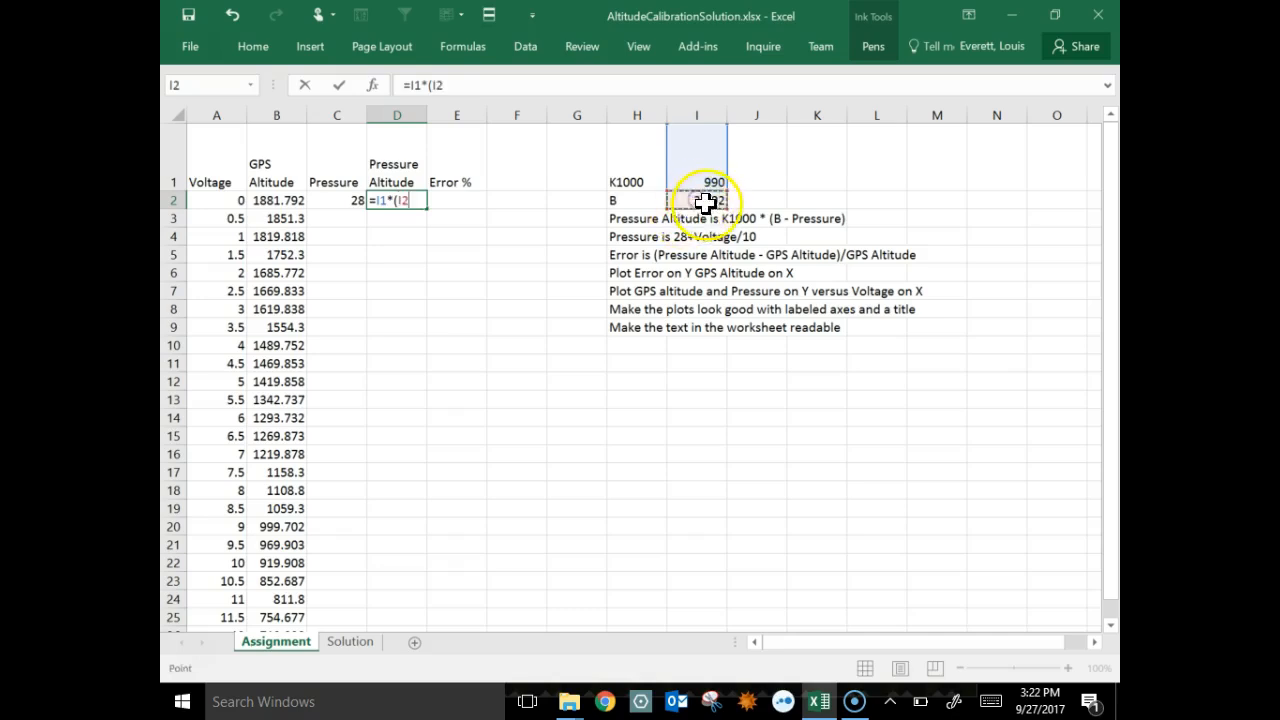
{"action": "type", "text": "-"}
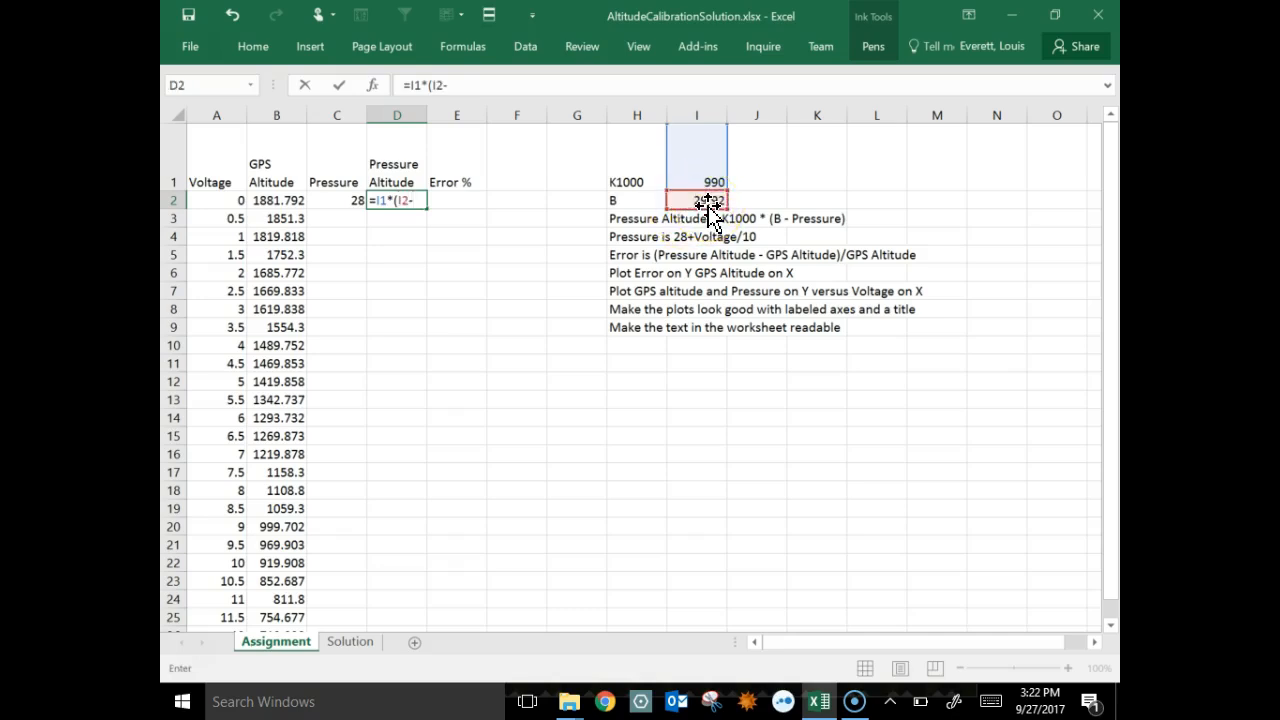
{"action": "left_click", "coordinate": [347, 201]}
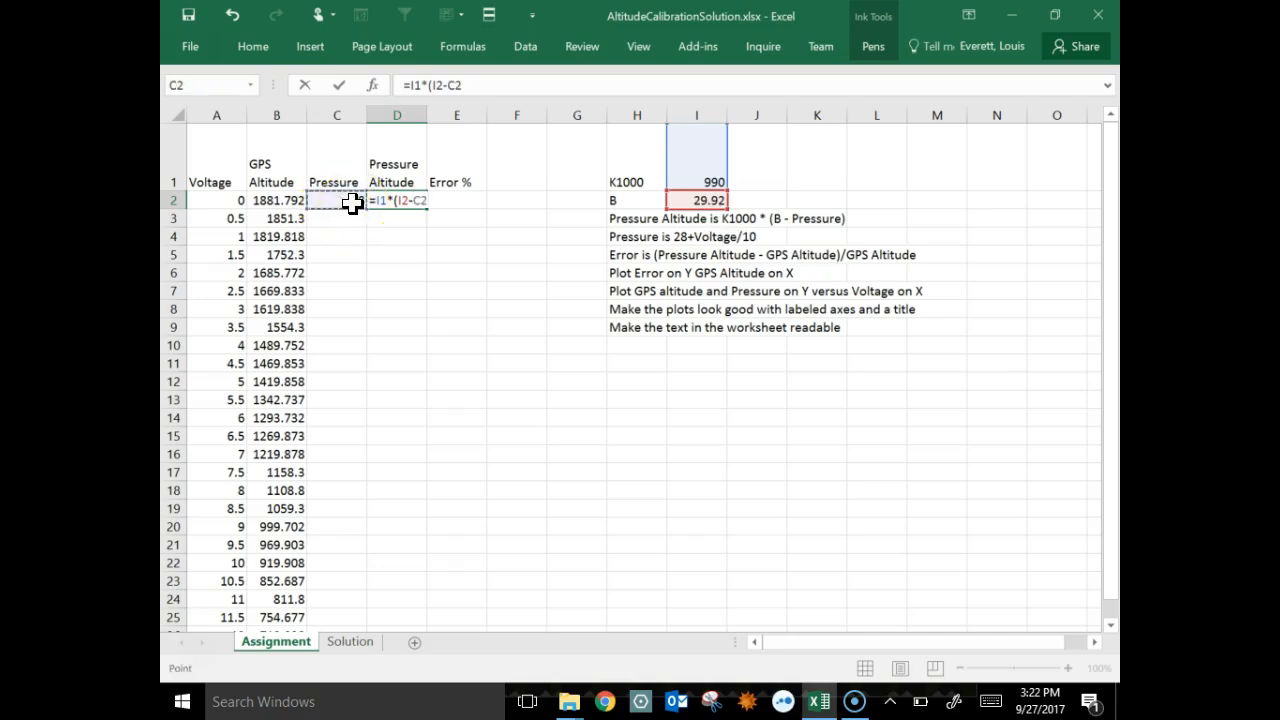
{"action": "type", "text": ")"}
{"action": "key", "text": "Return"}
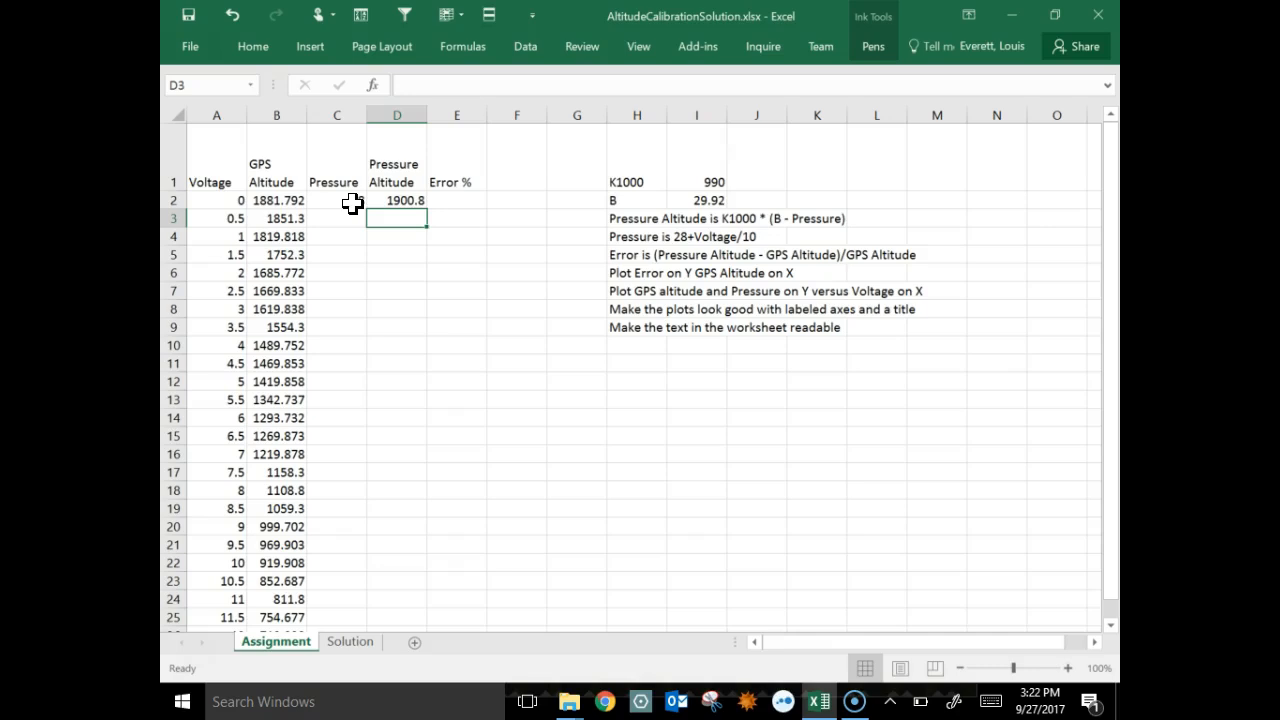
Enter the error formula =(D2-B2)/B2 in cell E2 of the Error % column
{"action": "left_click", "coordinate": [455, 201]}
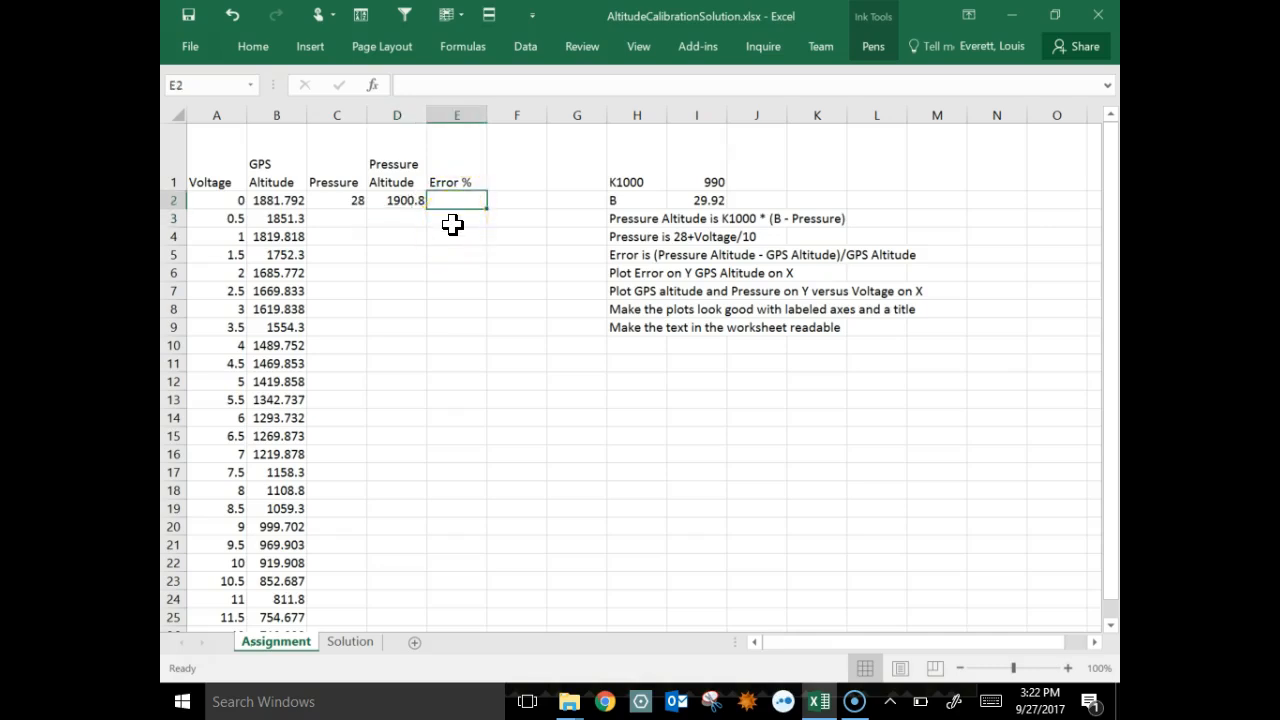
{"action": "type", "text": "="}
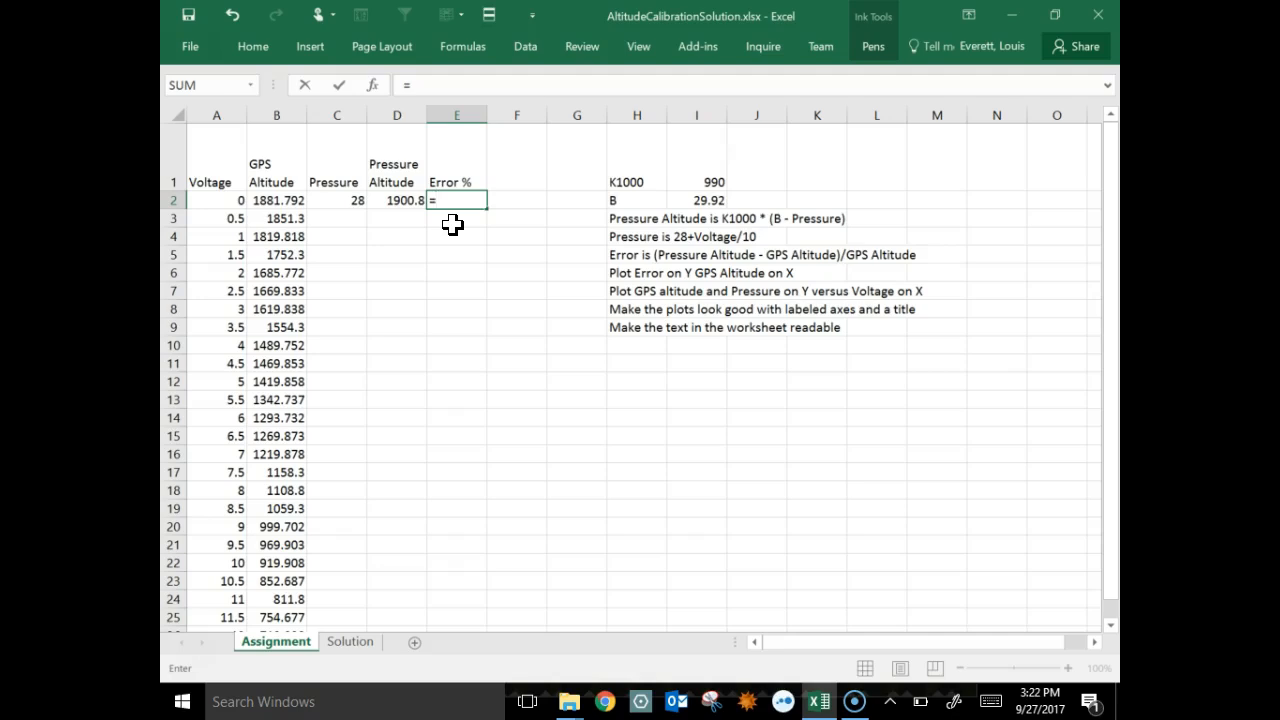
{"action": "type", "text": "("}
{"action": "left_click", "coordinate": [405, 200]}
{"action": "type", "text": "-"}
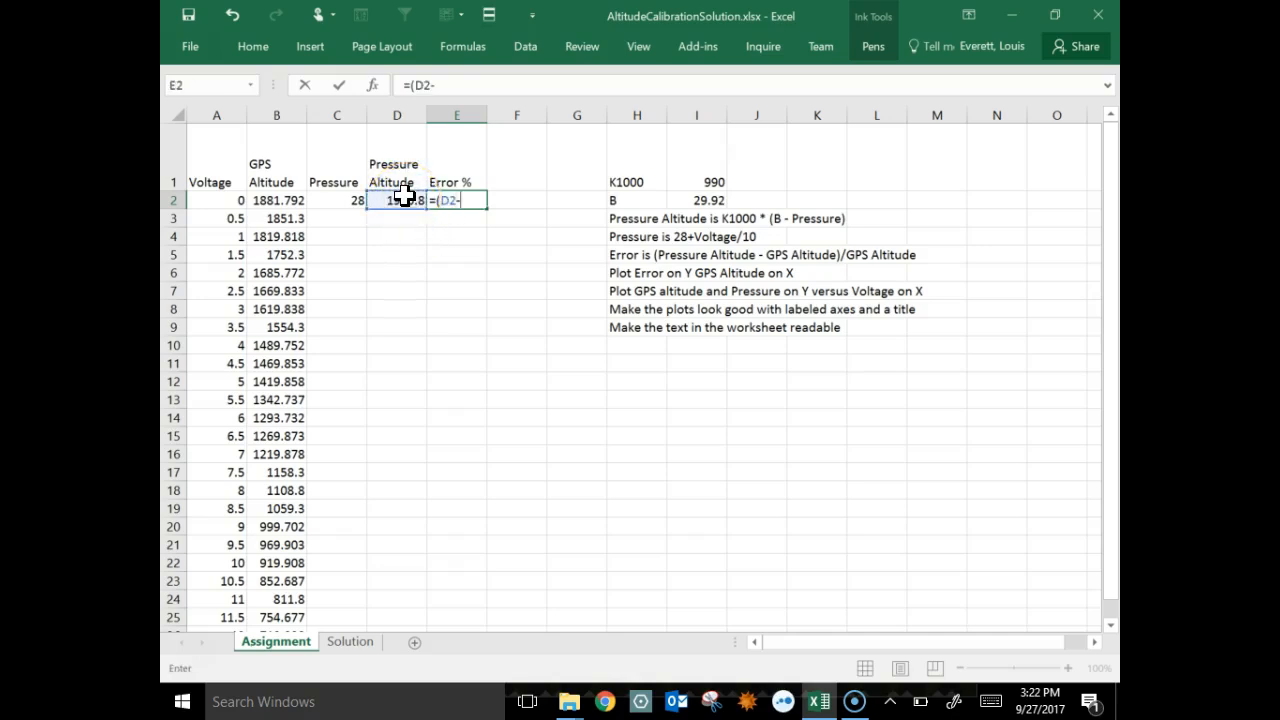
{"action": "left_click", "coordinate": [291, 197]}
{"action": "type", "text": ")/"}
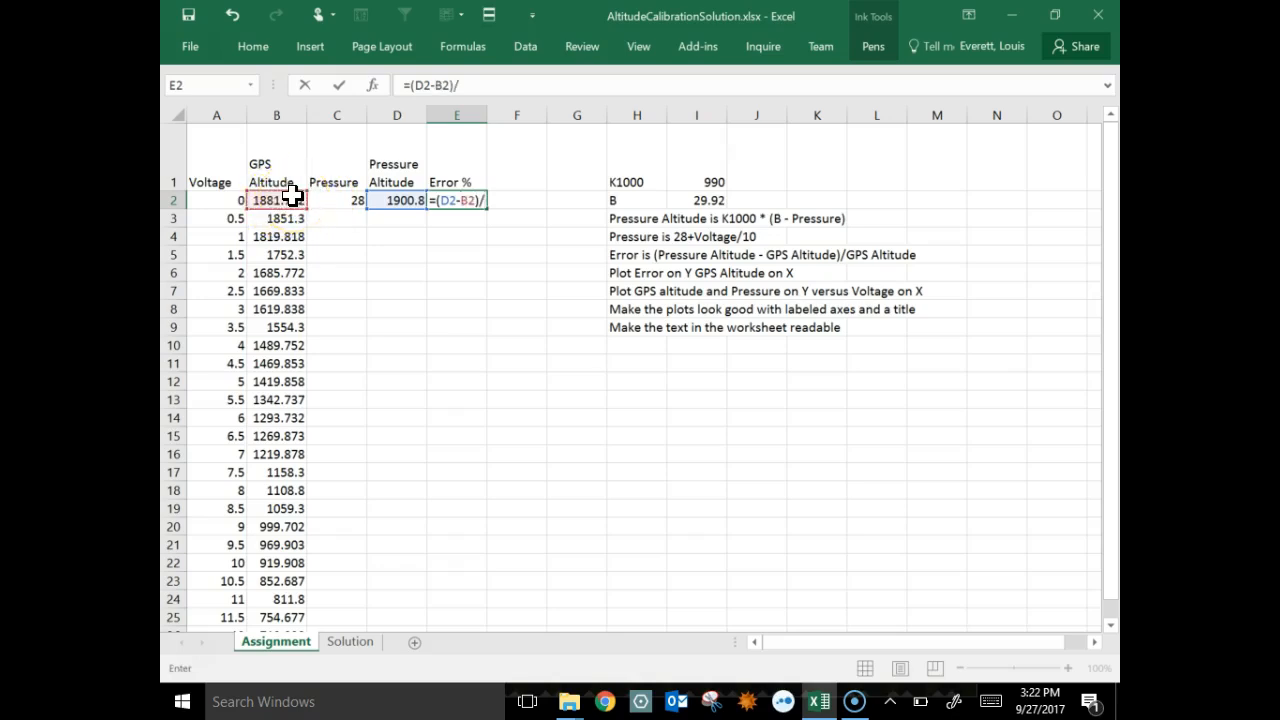
{"action": "left_click", "coordinate": [264, 199]}
{"action": "key", "text": "Return"}
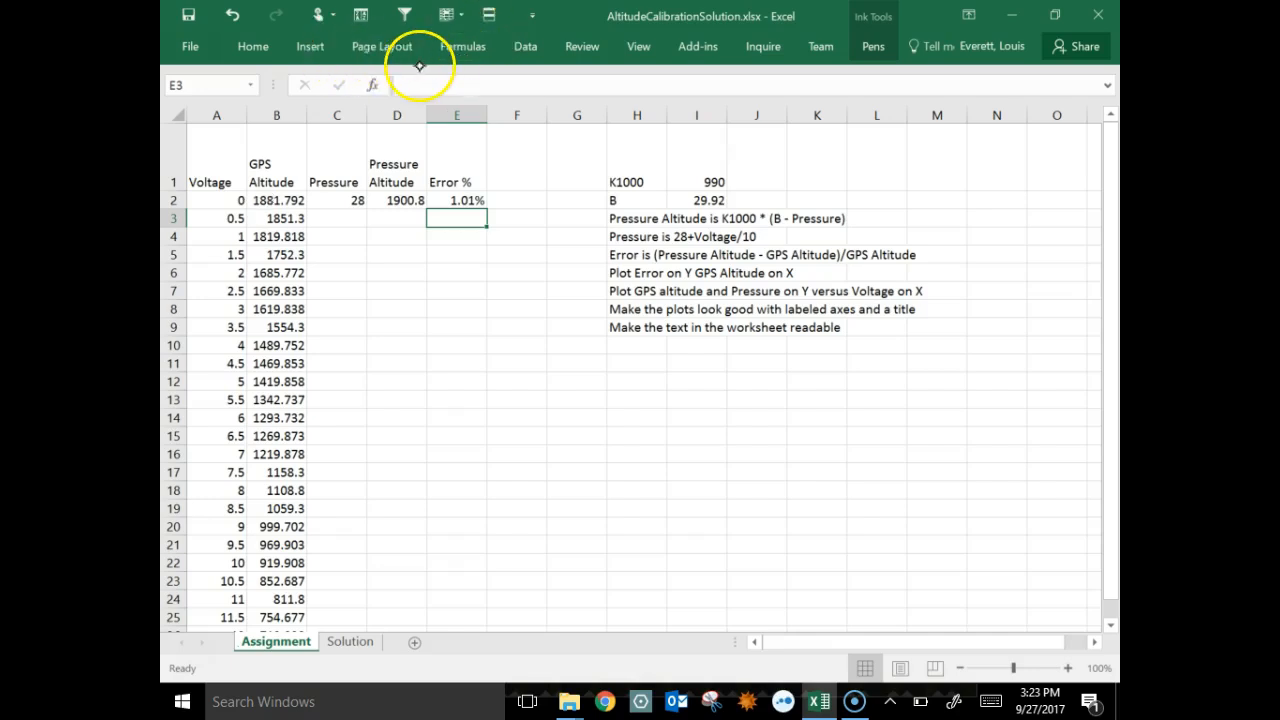
Format the error value in cell E2 with Percent Style, comparing it with the General number format before reapplying the percentage
{"action": "left_click", "coordinate": [253, 46]}
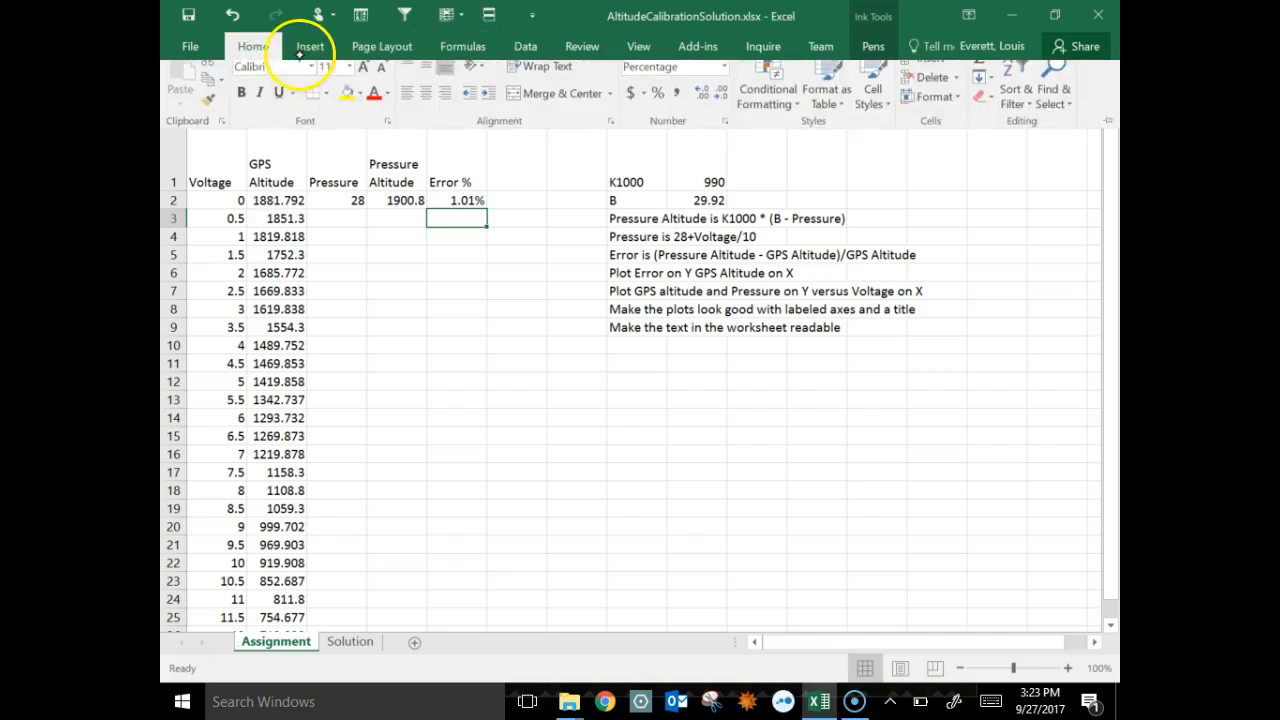
{"action": "left_click", "coordinate": [466, 198]}
{"action": "left_click", "coordinate": [472, 196]}
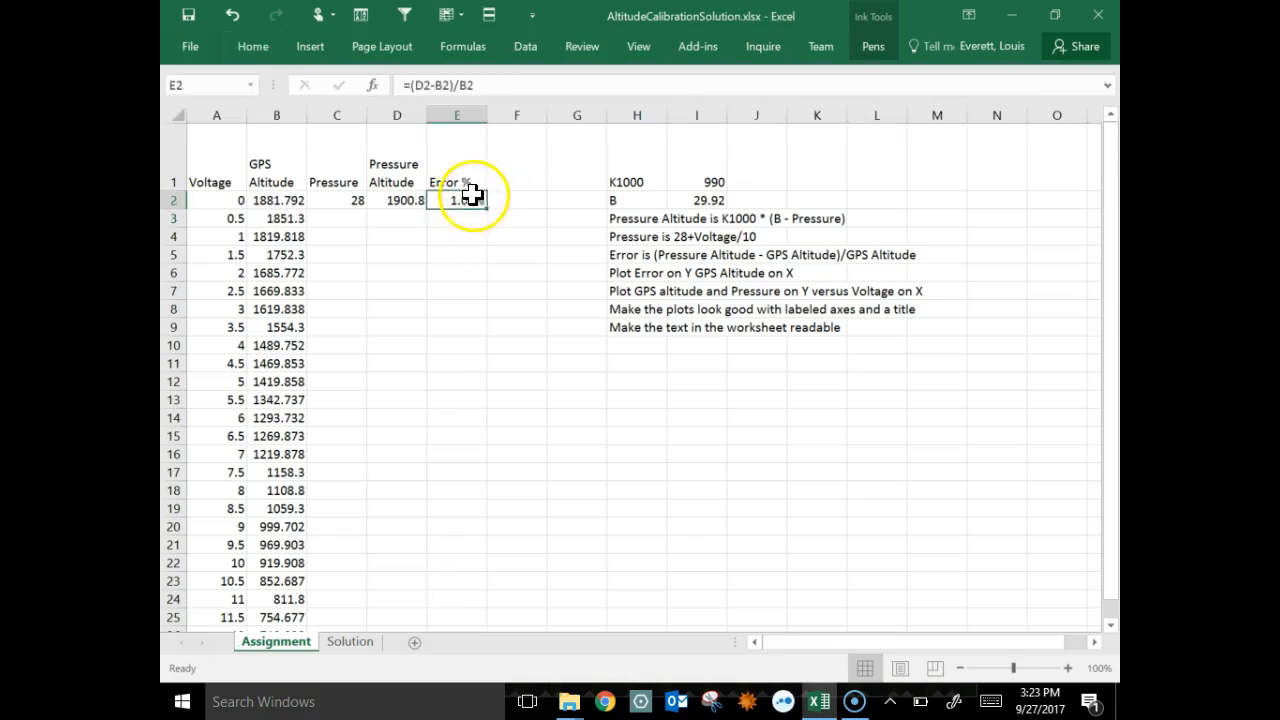
{"action": "left_click", "coordinate": [253, 46]}
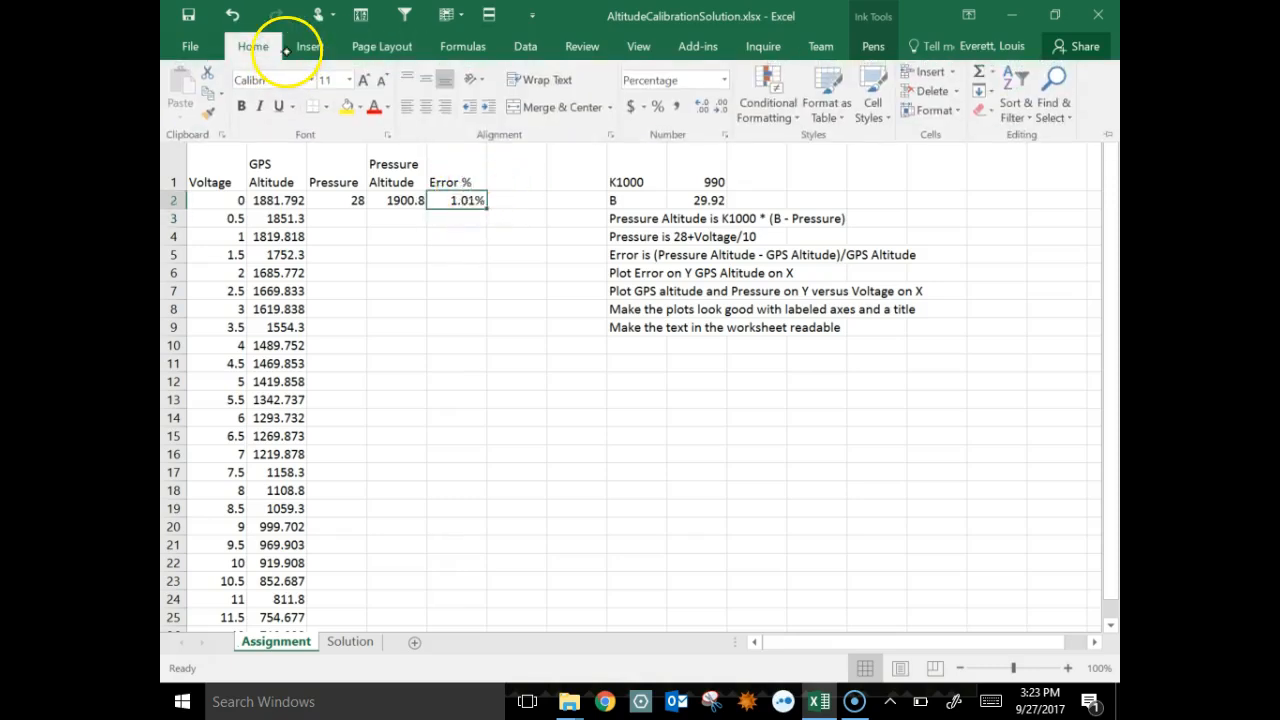
{"action": "left_click", "coordinate": [658, 106]}
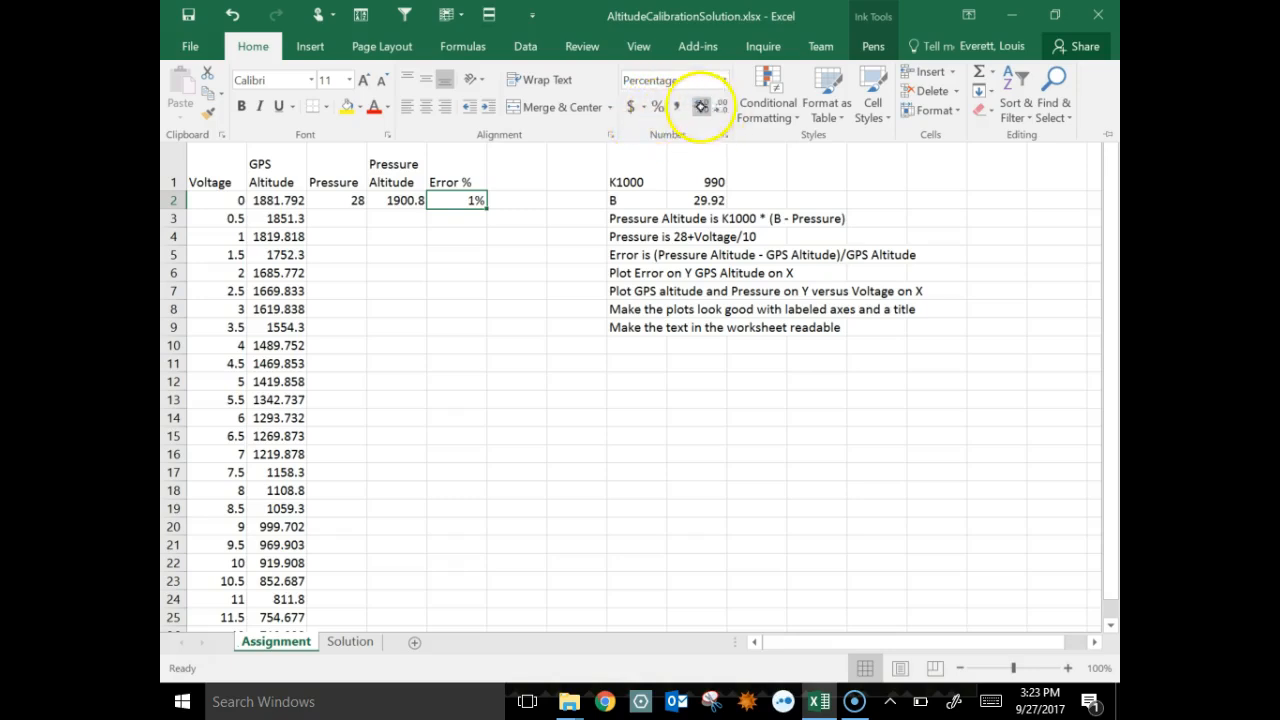
{"action": "left_click", "coordinate": [724, 80]}
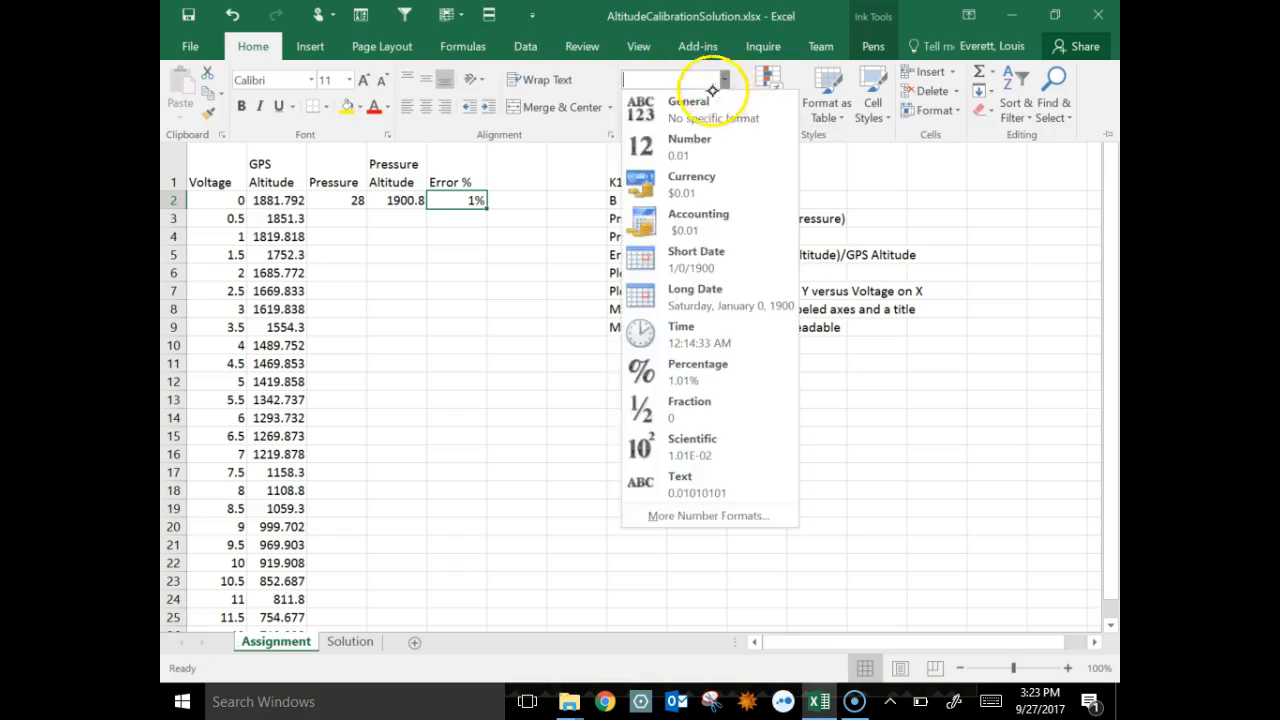
{"action": "left_click", "coordinate": [705, 108]}
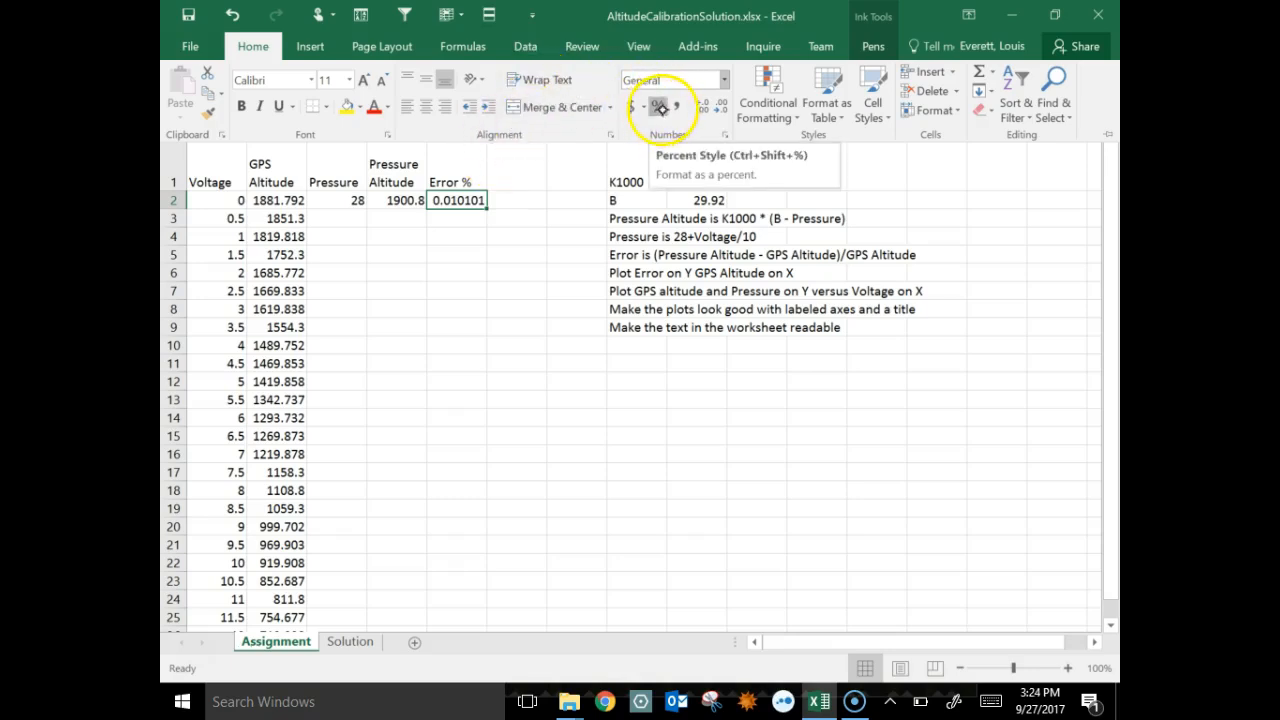
{"action": "left_click", "coordinate": [659, 107]}
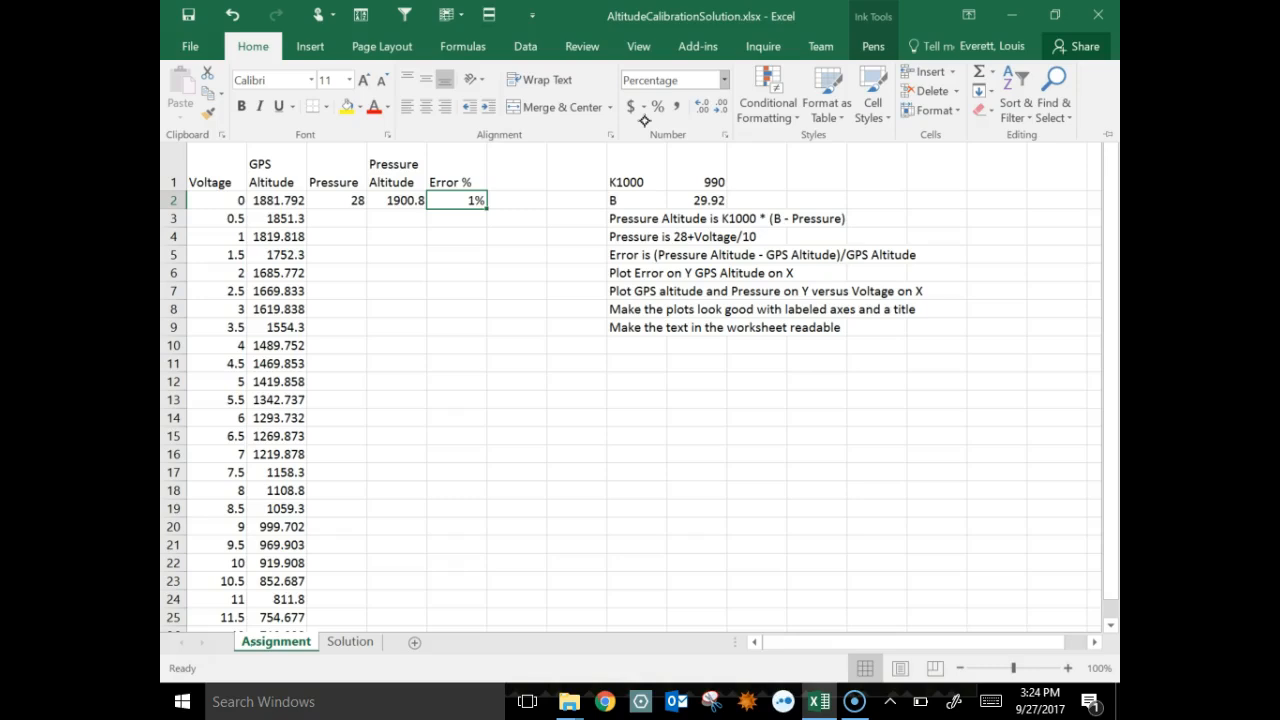
Show the error percentage in cell E2 with three decimal places
{"action": "left_click", "coordinate": [706, 108]}
{"action": "left_click", "coordinate": [706, 108]}
{"action": "left_click", "coordinate": [705, 110]}
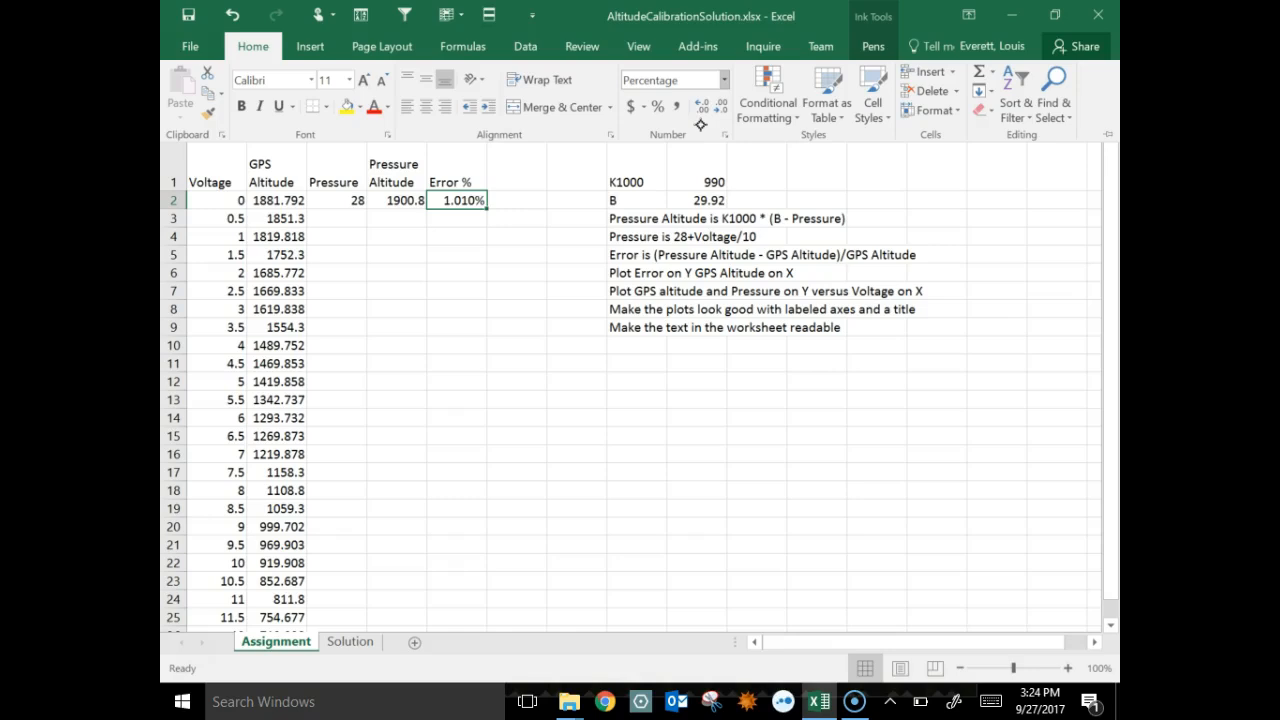
Copy the pressure, pressure altitude and error formulas in C2:E2 down through row 29
{"action": "left_click_drag", "start_coordinate": [337, 206], "coordinate": [451, 202]}
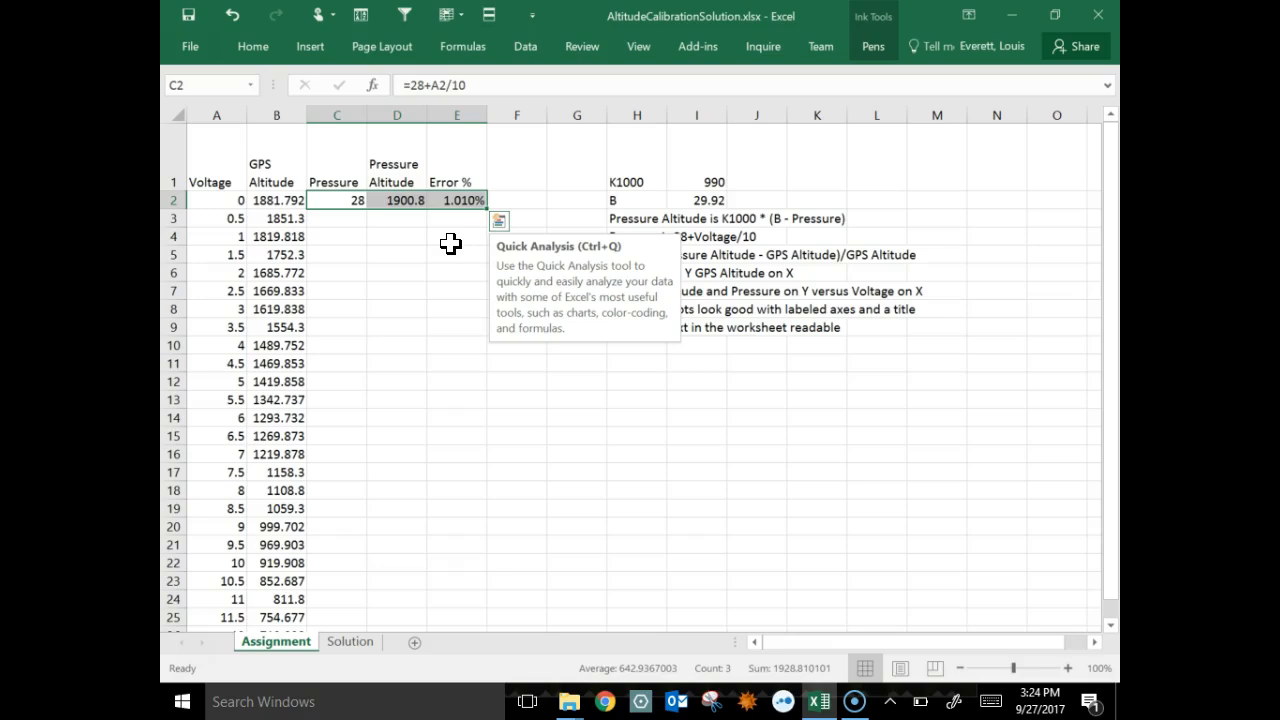
{"action": "key", "text": "ctrl+c"}
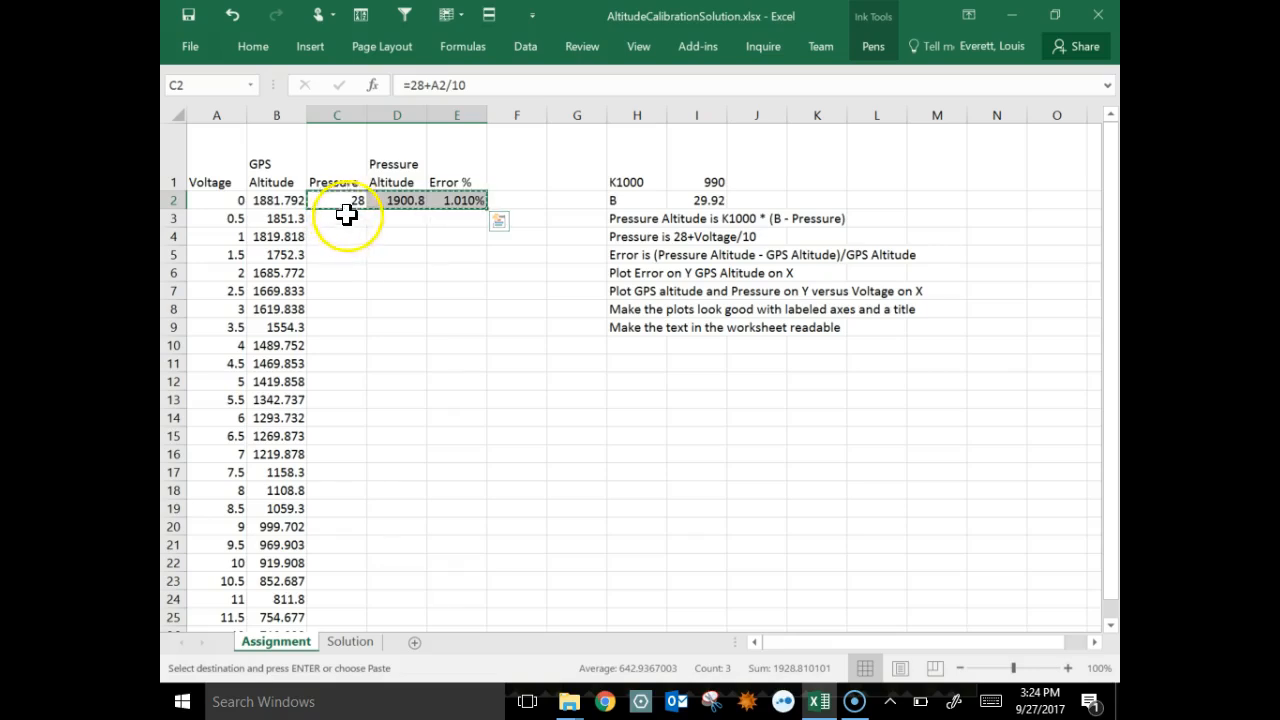
{"action": "left_click_drag", "start_coordinate": [341, 219], "coordinate": [346, 577]}
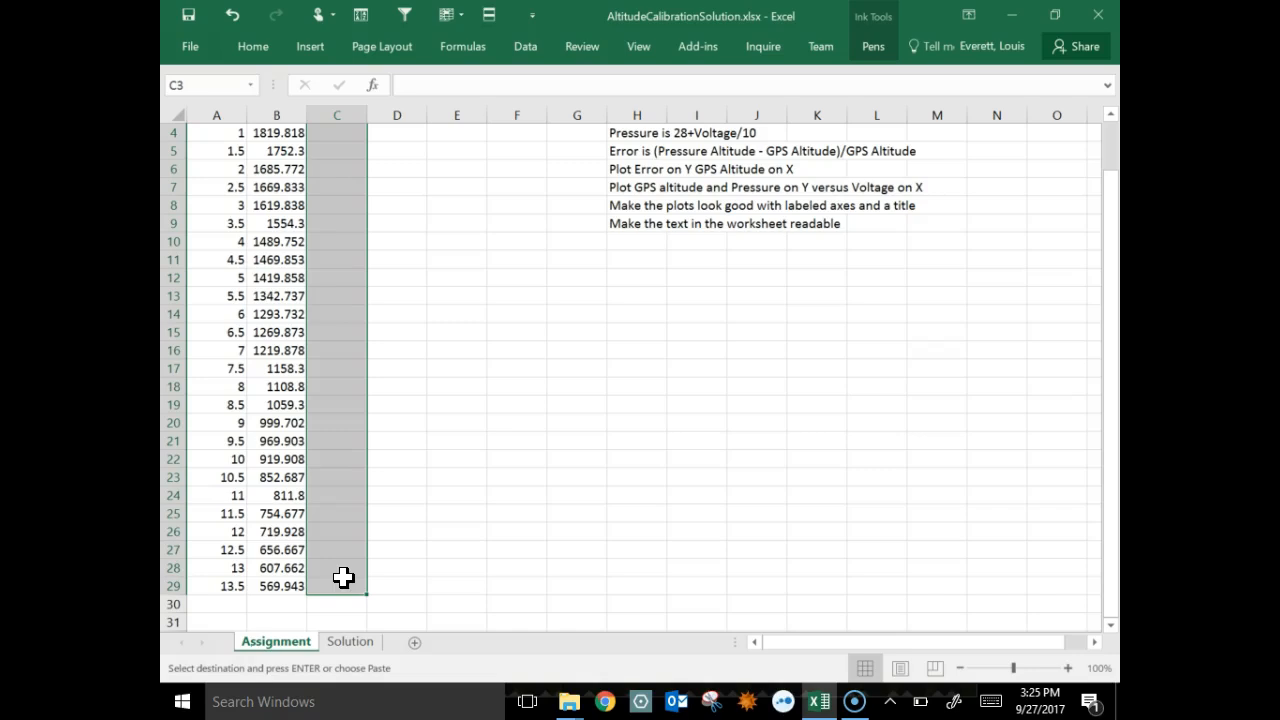
{"action": "key", "text": "ctrl+v"}
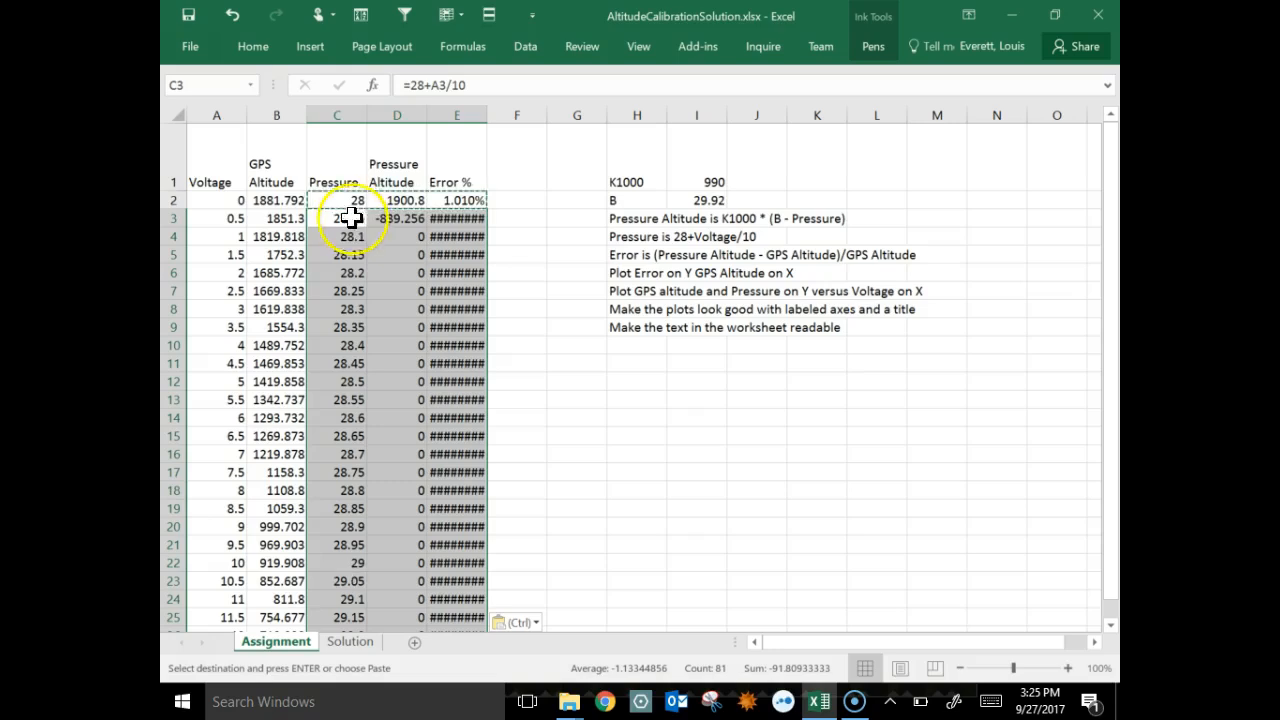
Compare the formulas in C2 and C3 and in D2 and D3, checking how their cell references shift between rows
{"action": "left_click", "coordinate": [330, 187]}
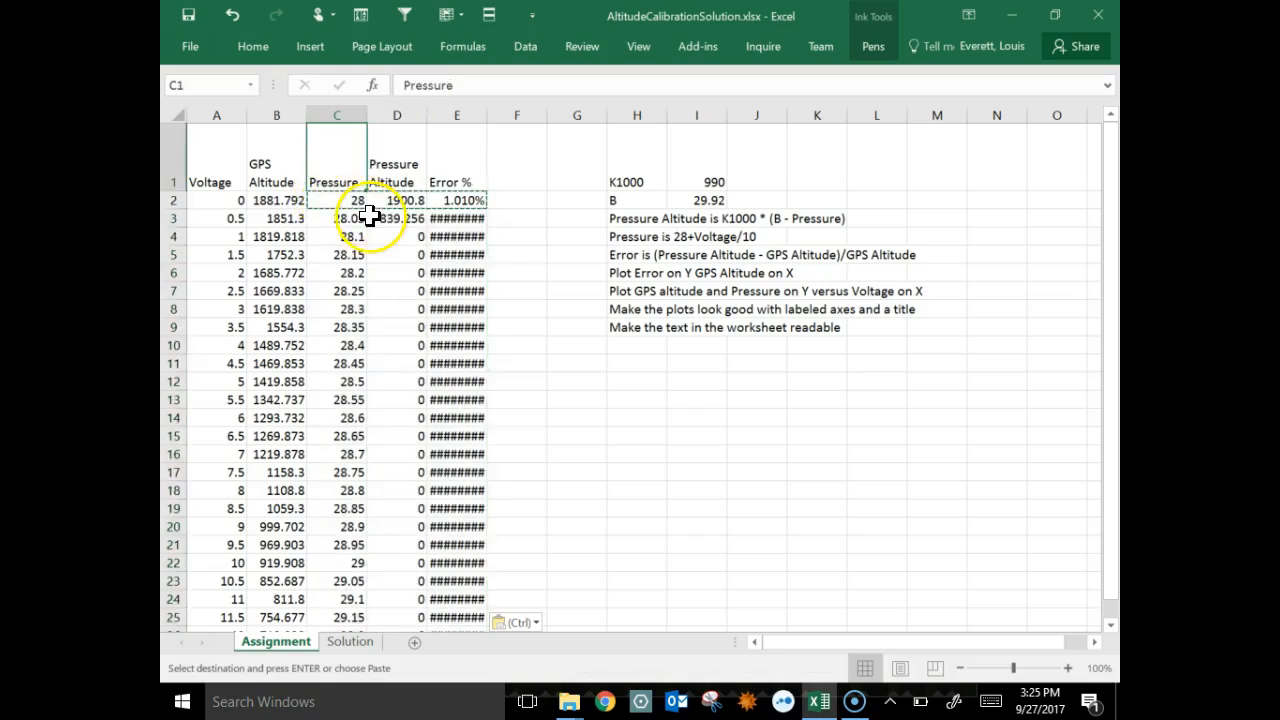
{"action": "left_click", "coordinate": [341, 202]}
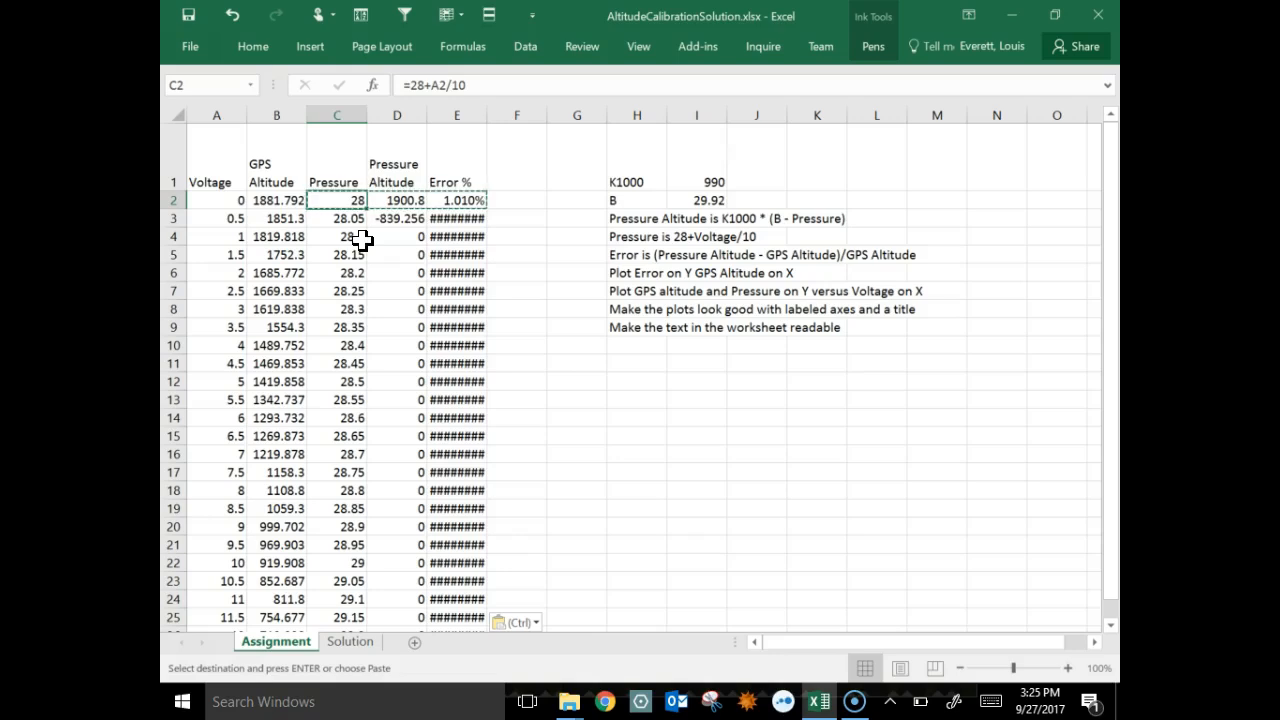
{"action": "key", "text": "F2"}
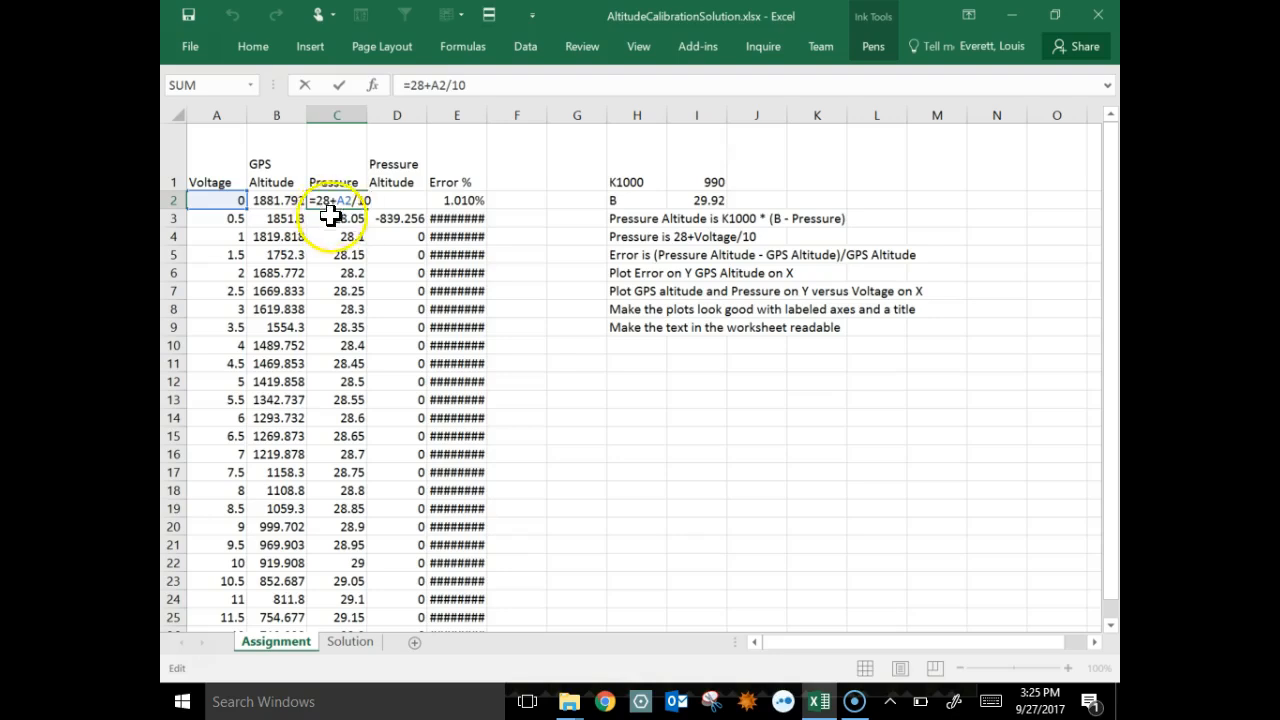
{"action": "left_click", "coordinate": [342, 220]}
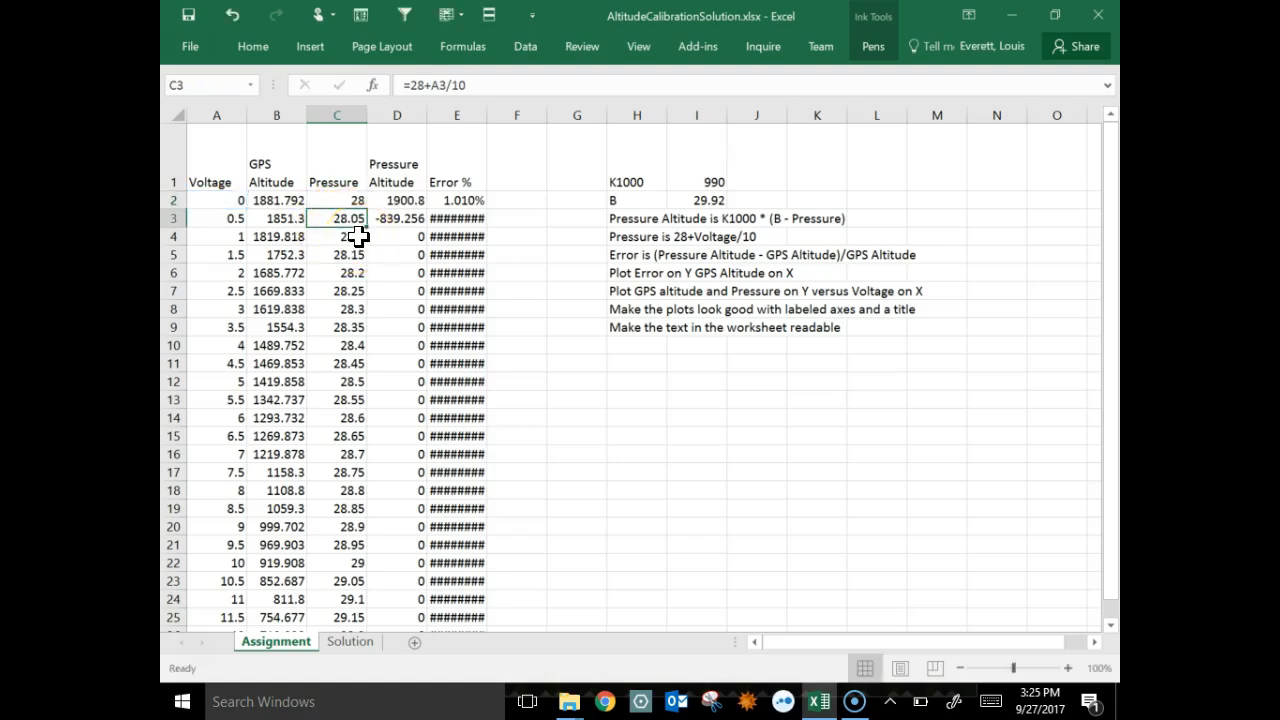
{"action": "key", "text": "F2"}
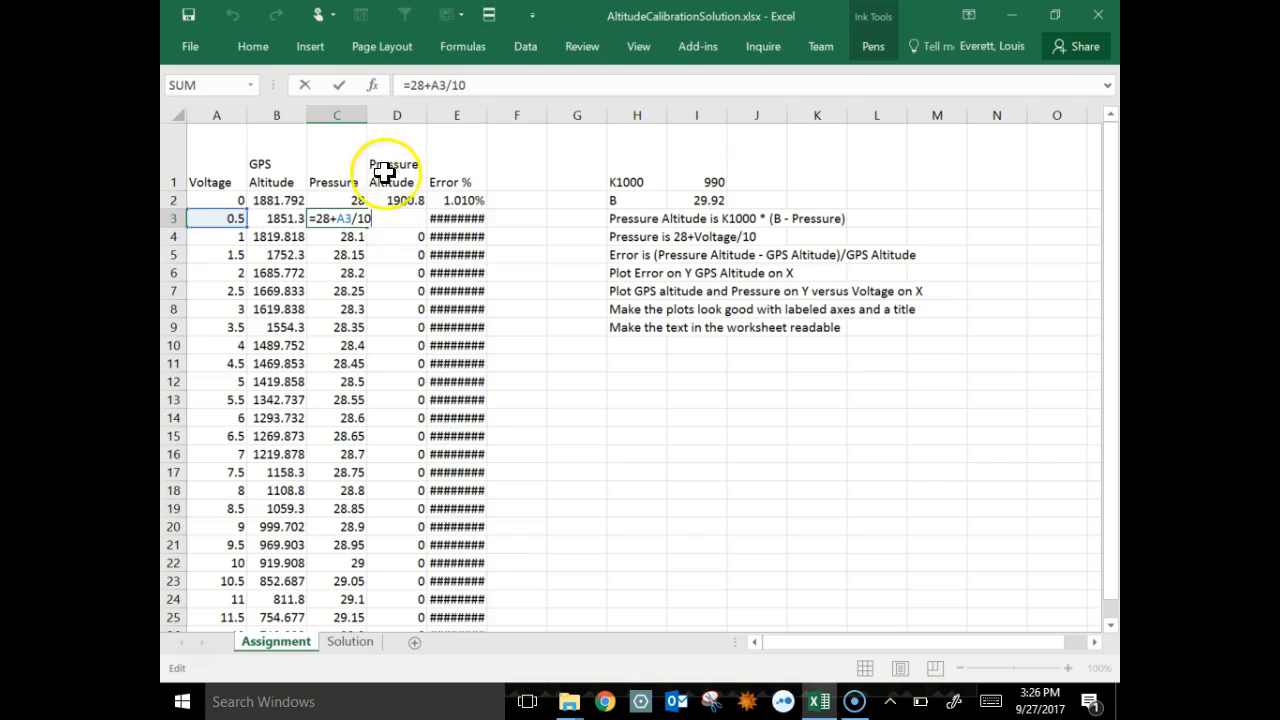
{"action": "left_click", "coordinate": [413, 198]}
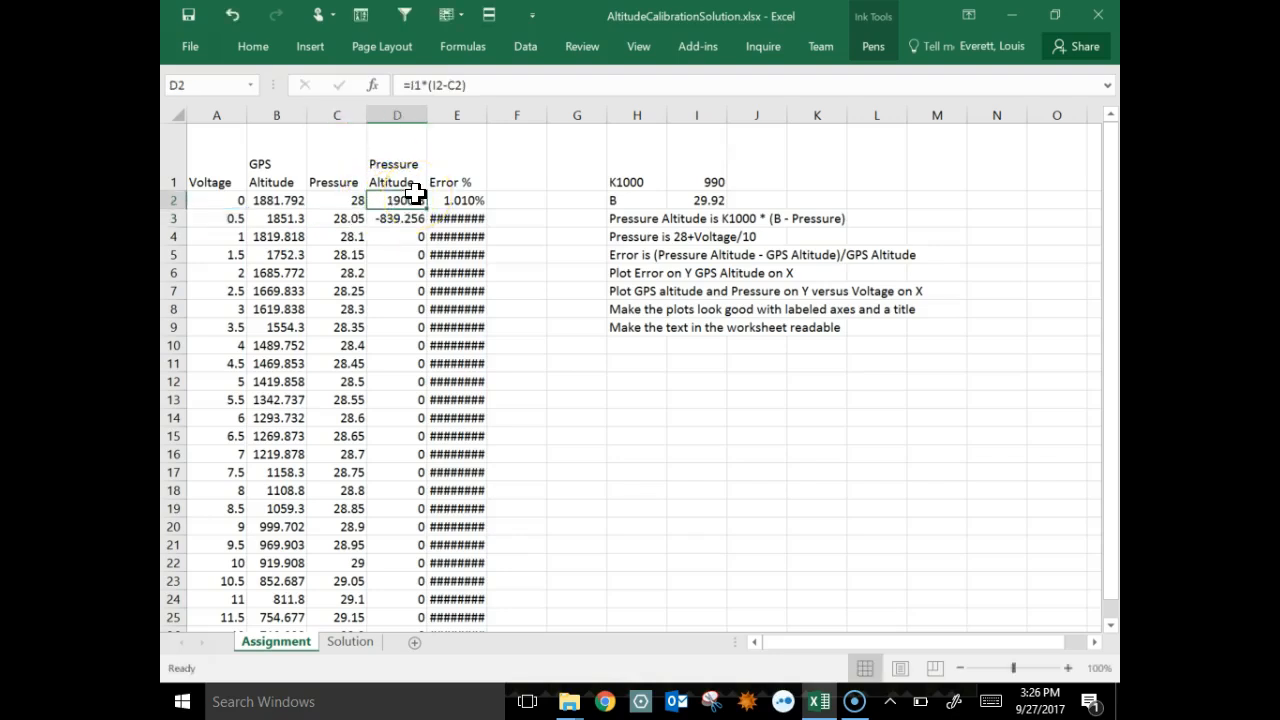
{"action": "double_click", "coordinate": [415, 198]}
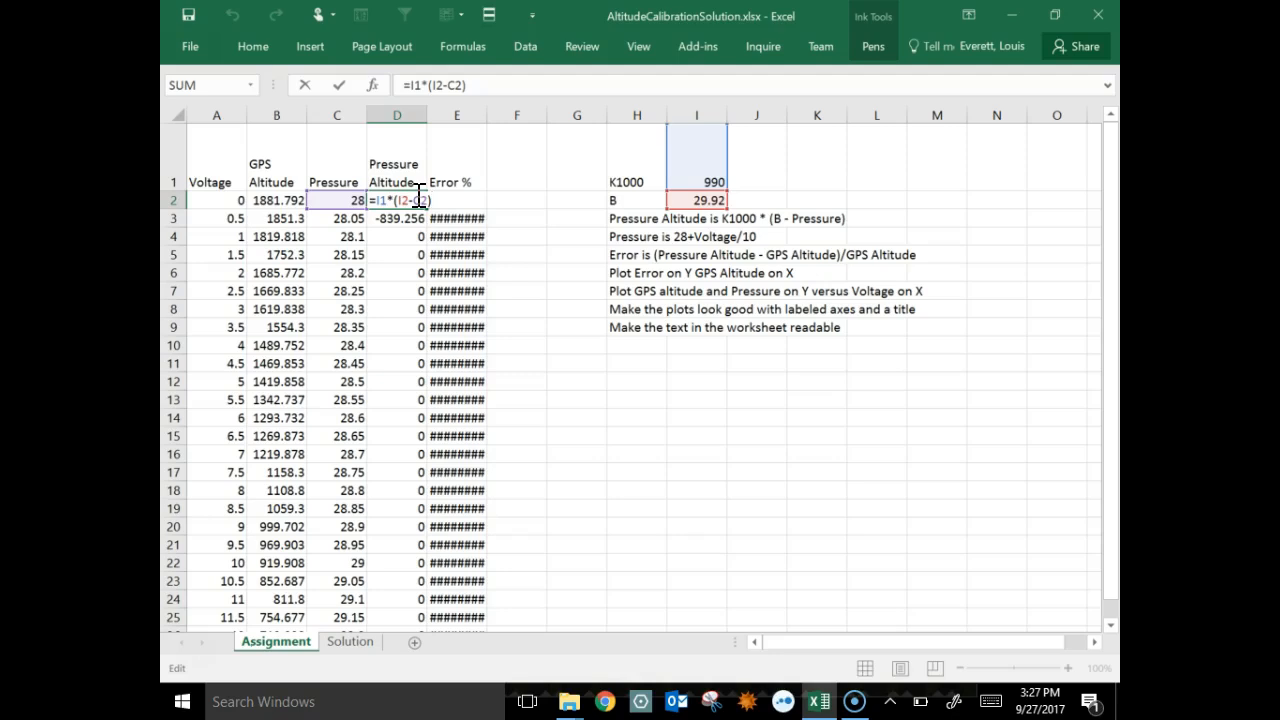
{"action": "left_click", "coordinate": [326, 204]}
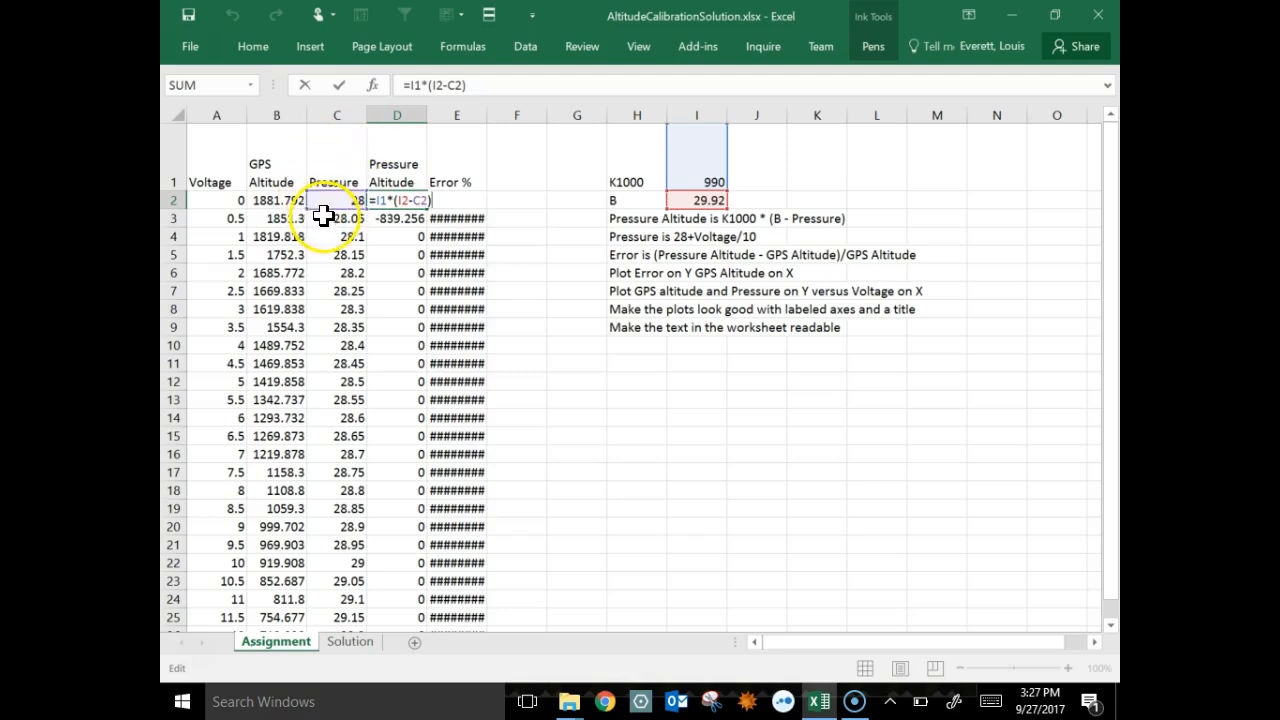
{"action": "left_click", "coordinate": [322, 217]}
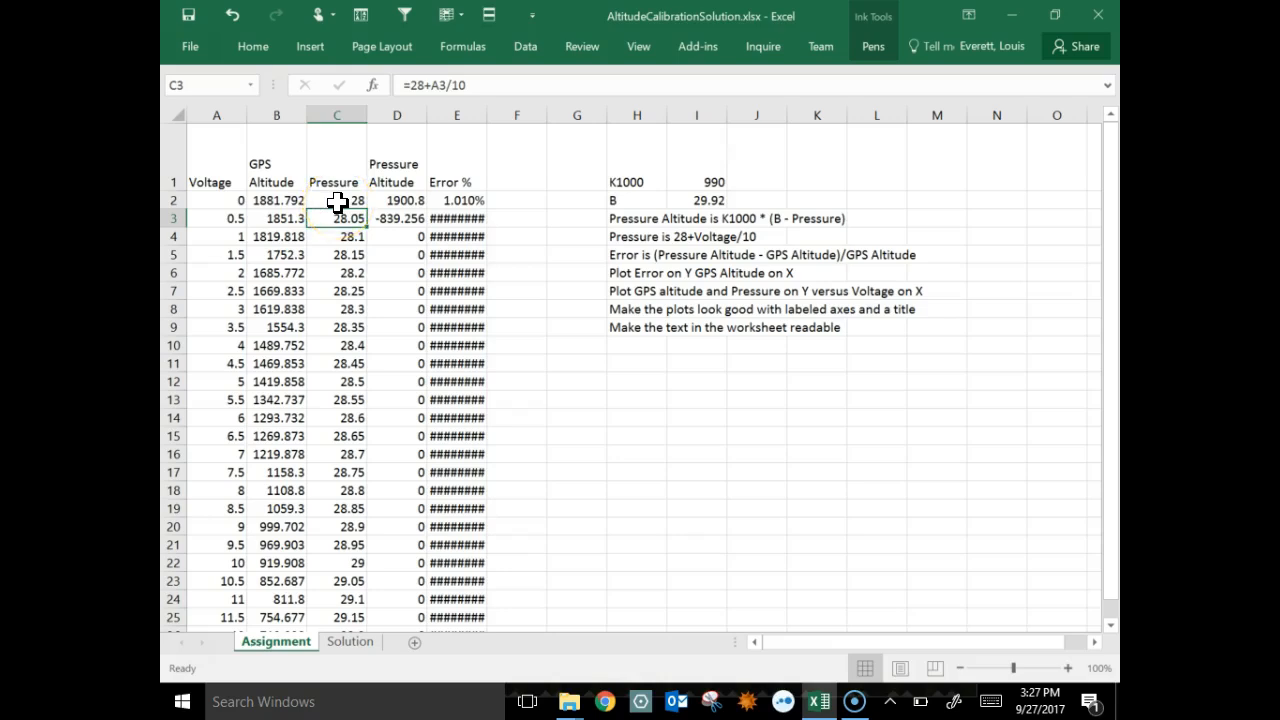
{"action": "key", "text": "F2"}
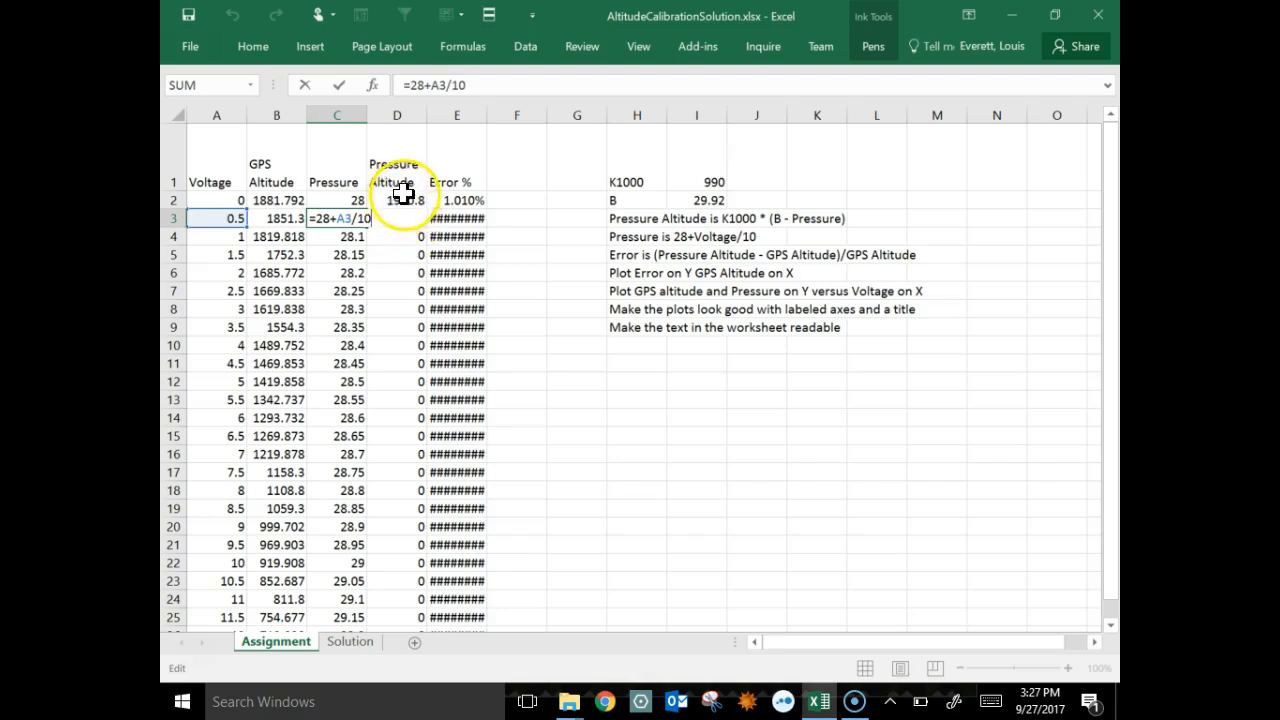
{"action": "key", "text": "ctrl+Return"}
{"action": "left_click", "coordinate": [400, 217]}
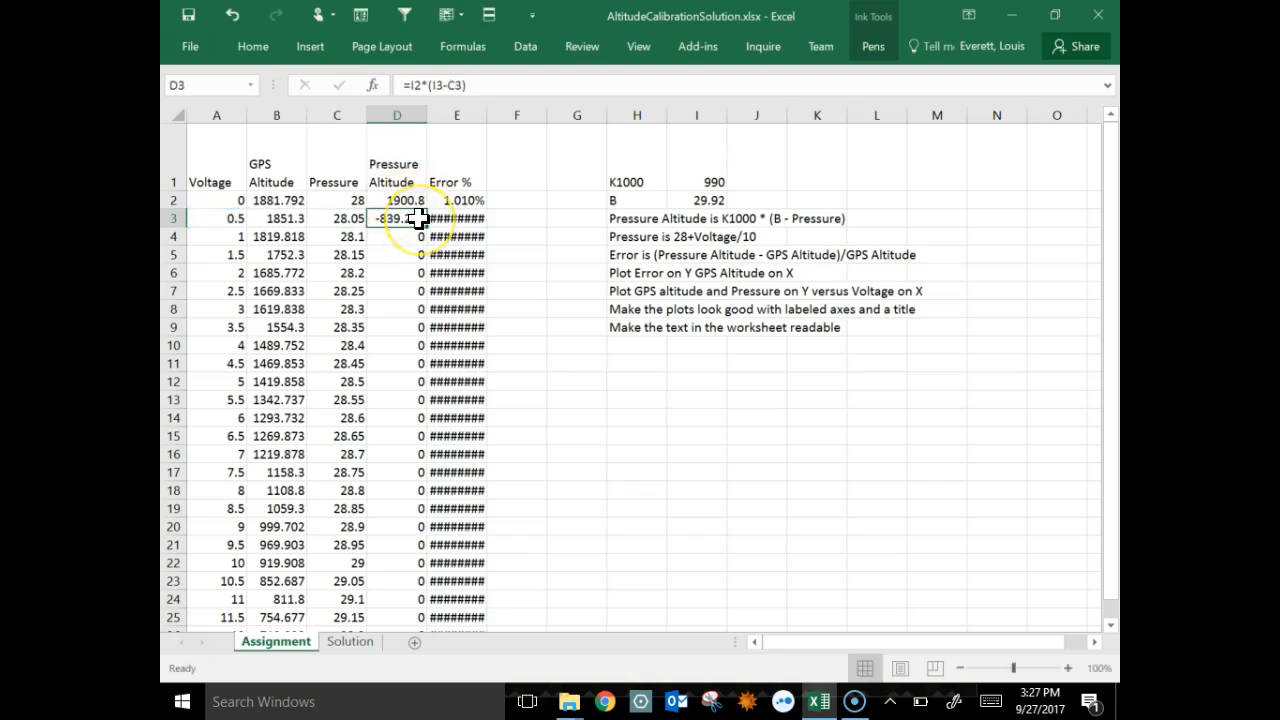
{"action": "key", "text": "F2"}
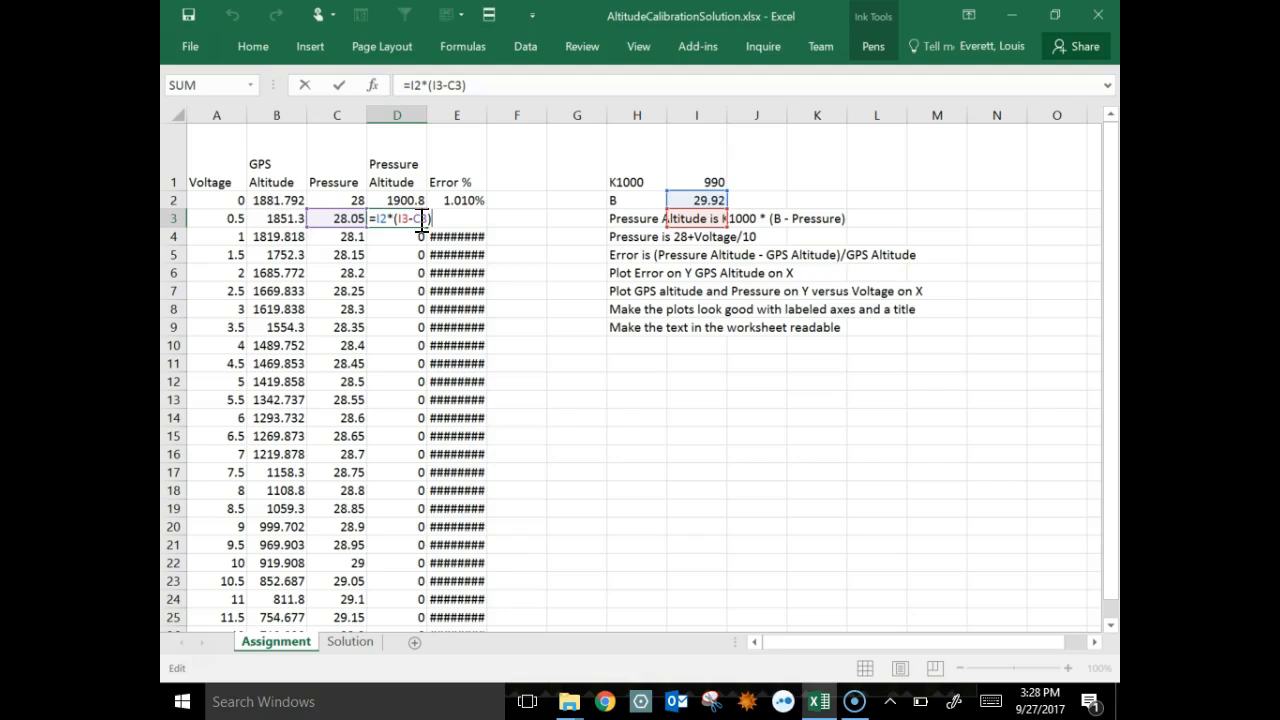
{"action": "key", "text": "ctrl+Return"}
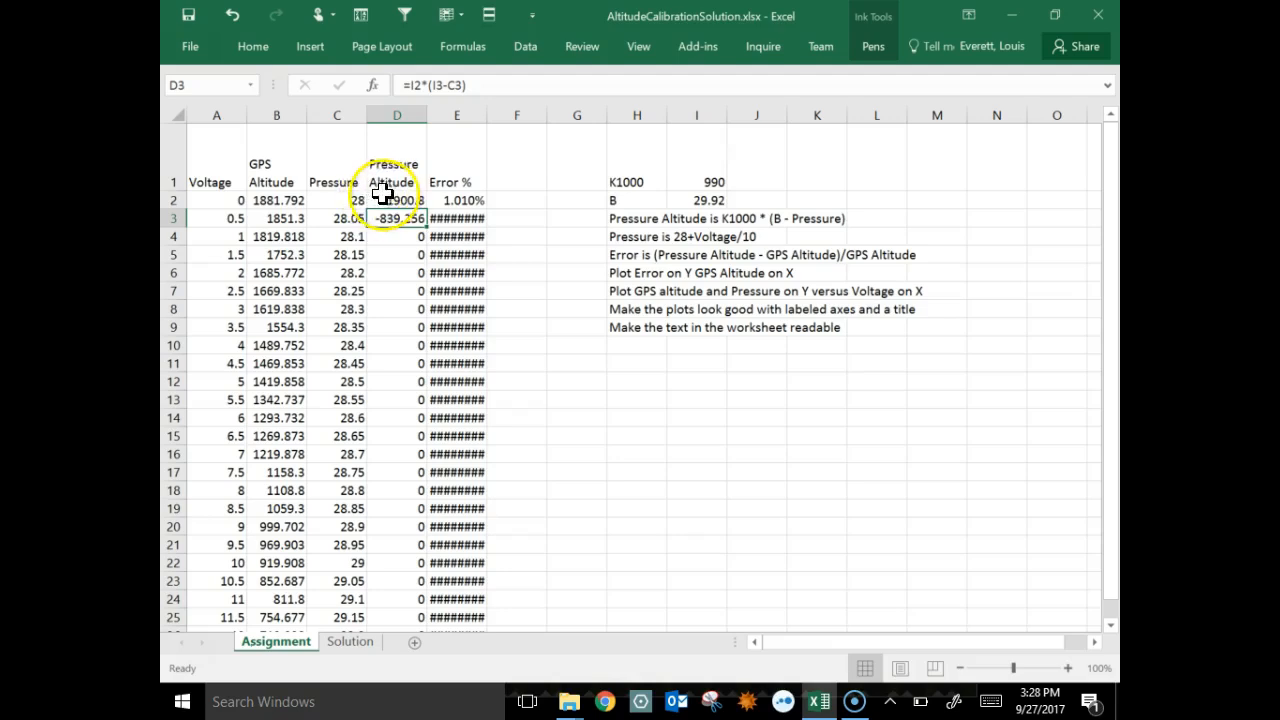
Lock the constant rows in the pressure altitude formula in D2 by changing it to =I$1*(I$2-C2)
{"action": "left_click", "coordinate": [388, 198]}
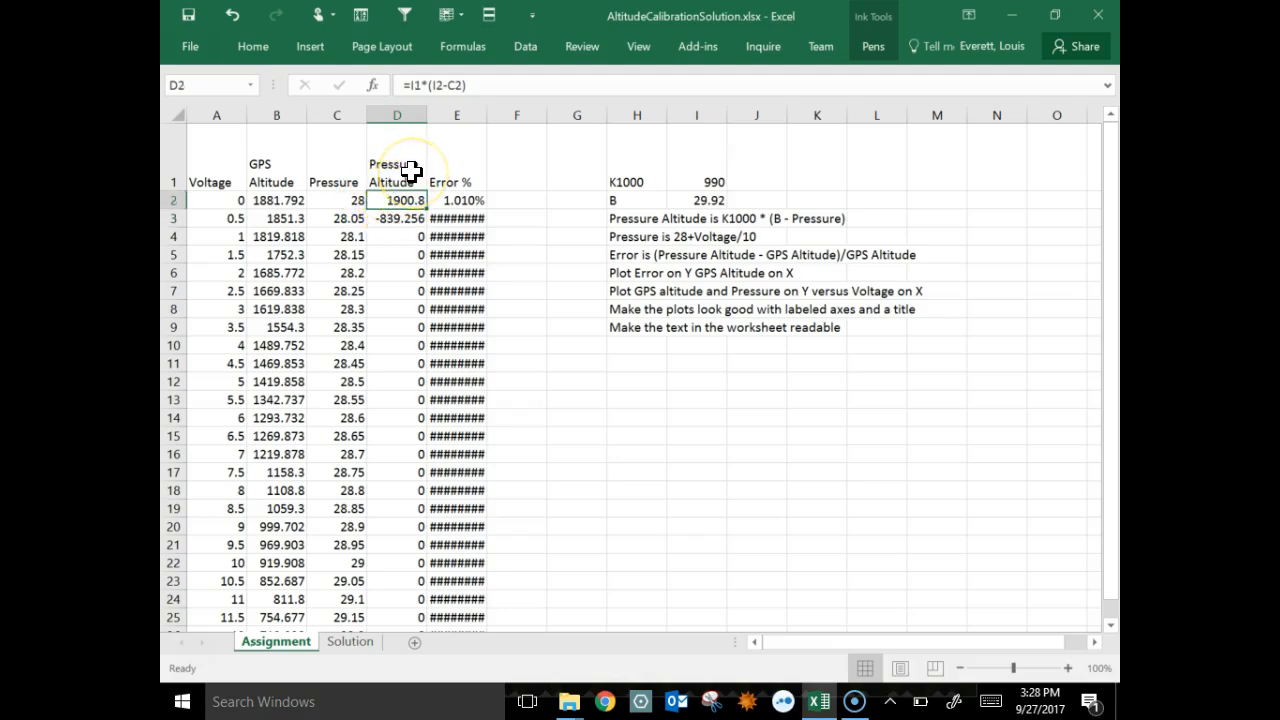
{"action": "key", "text": "F2"}
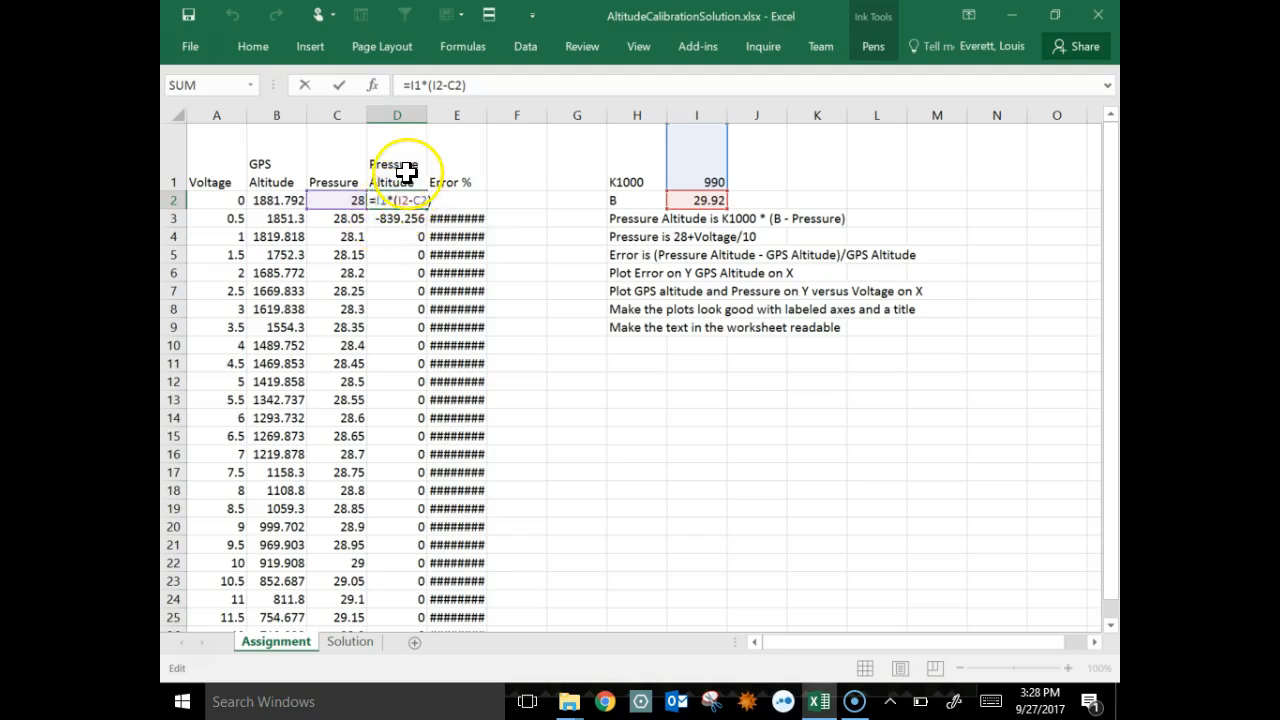
{"action": "type", "text": "$"}
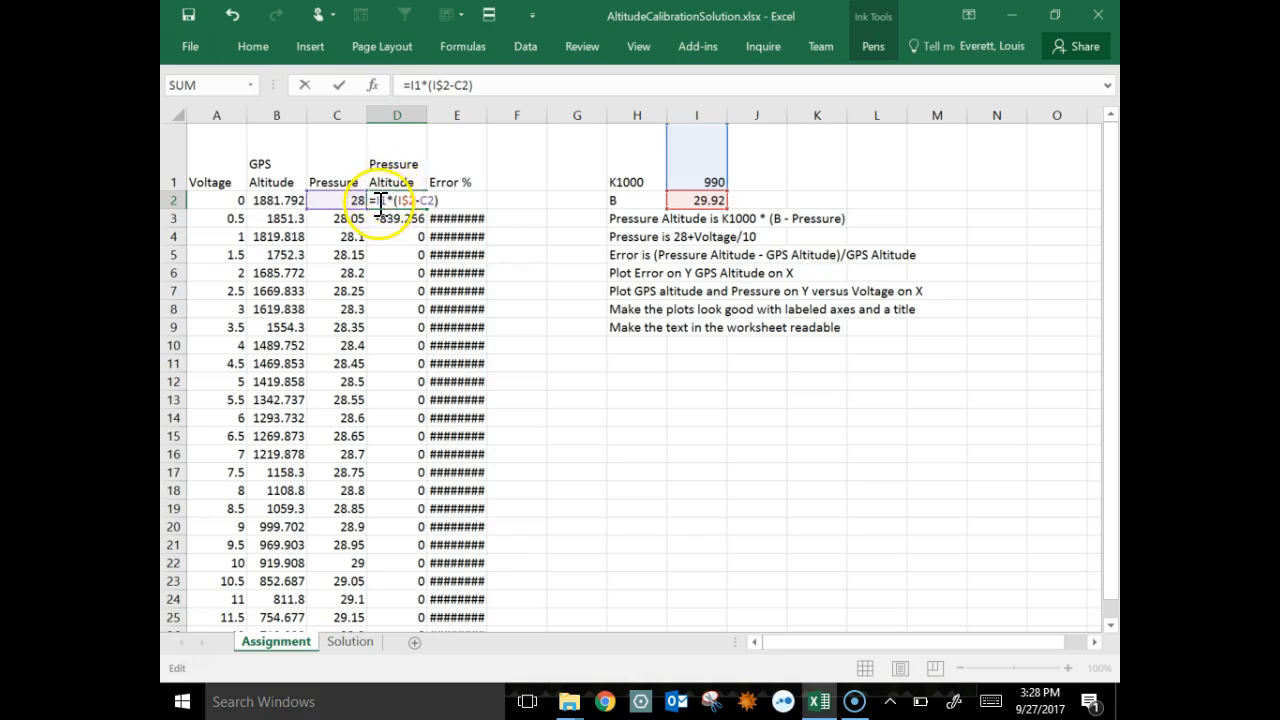
{"action": "left_click", "coordinate": [380, 197]}
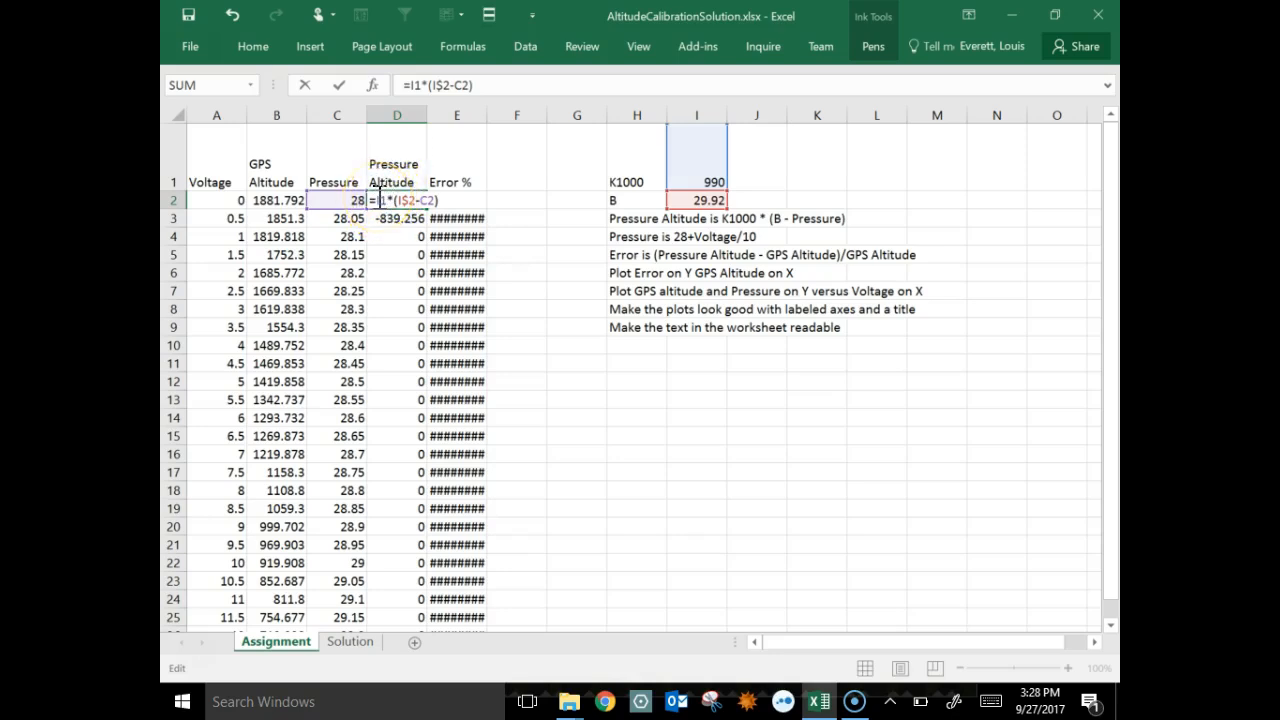
{"action": "type", "text": "$"}
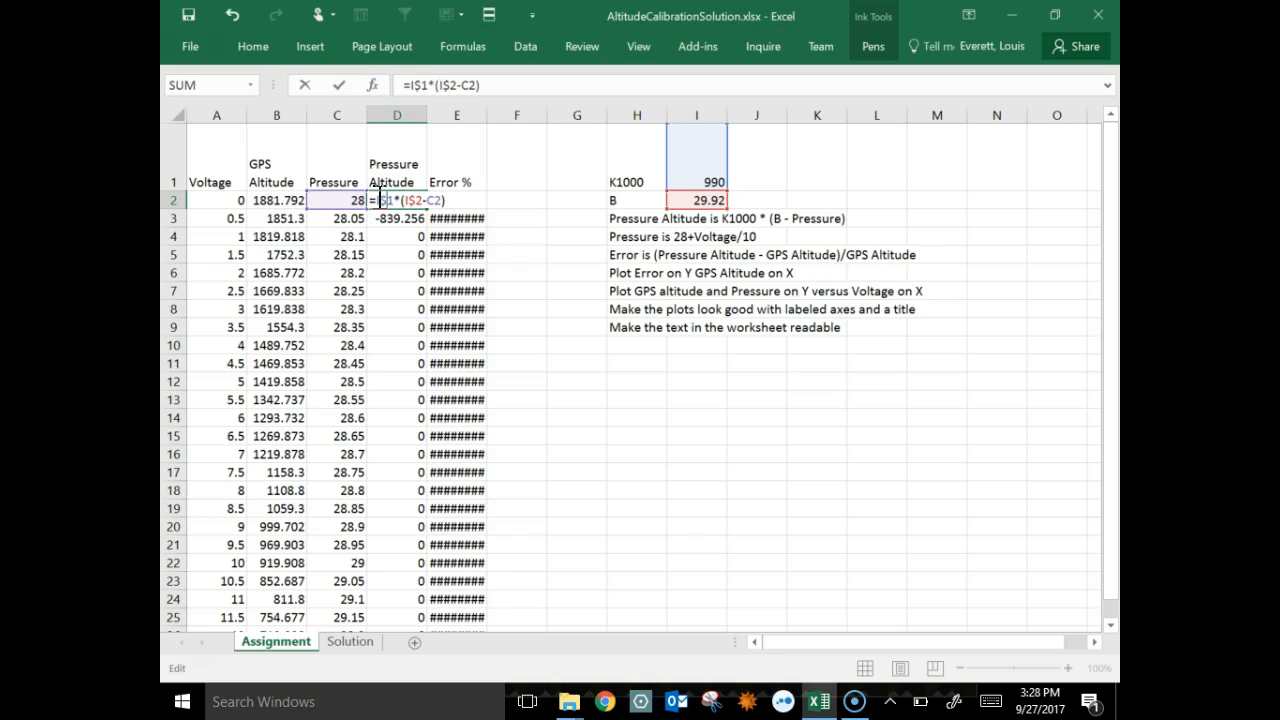
{"action": "key", "text": "Return"}
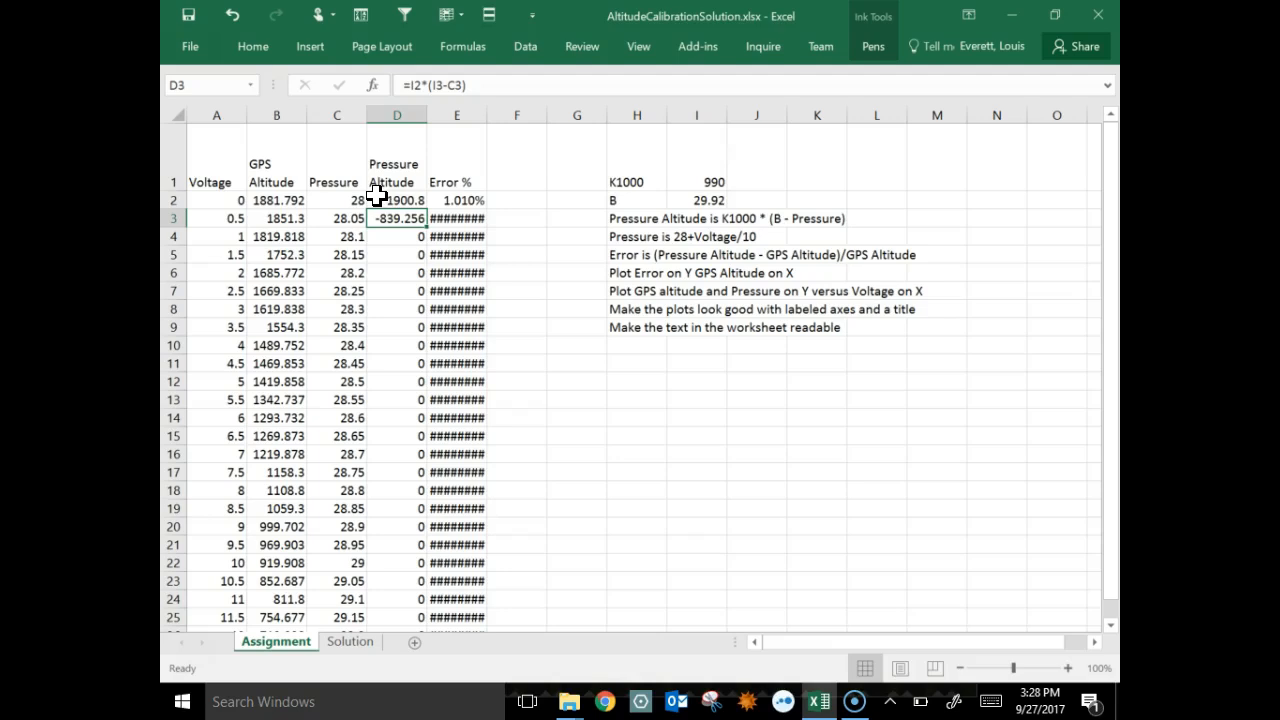
Review the references in E2's error formula and copy the formulas in D2:E2 down through row 29
{"action": "key", "text": "Up"}
{"action": "key", "text": "Right"}
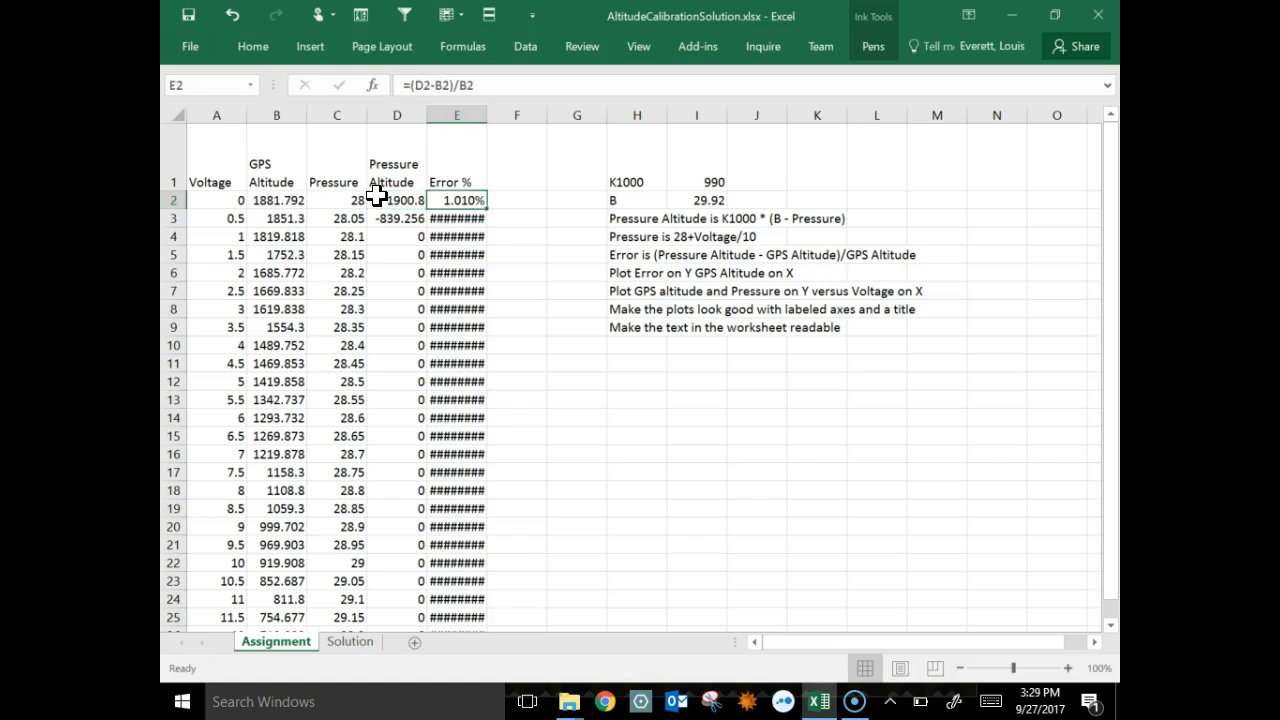
{"action": "key", "text": "F2"}
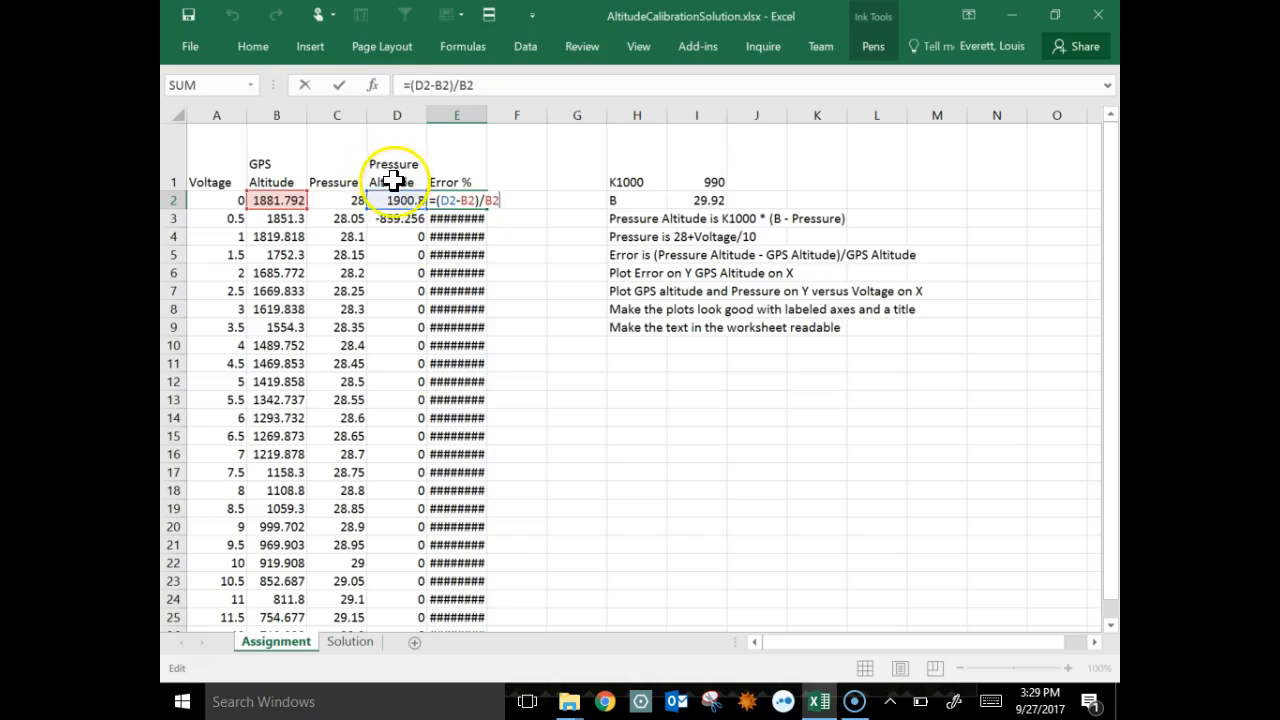
{"action": "key", "text": "ctrl+Return"}
{"action": "left_click_drag", "start_coordinate": [395, 200], "coordinate": [444, 200]}
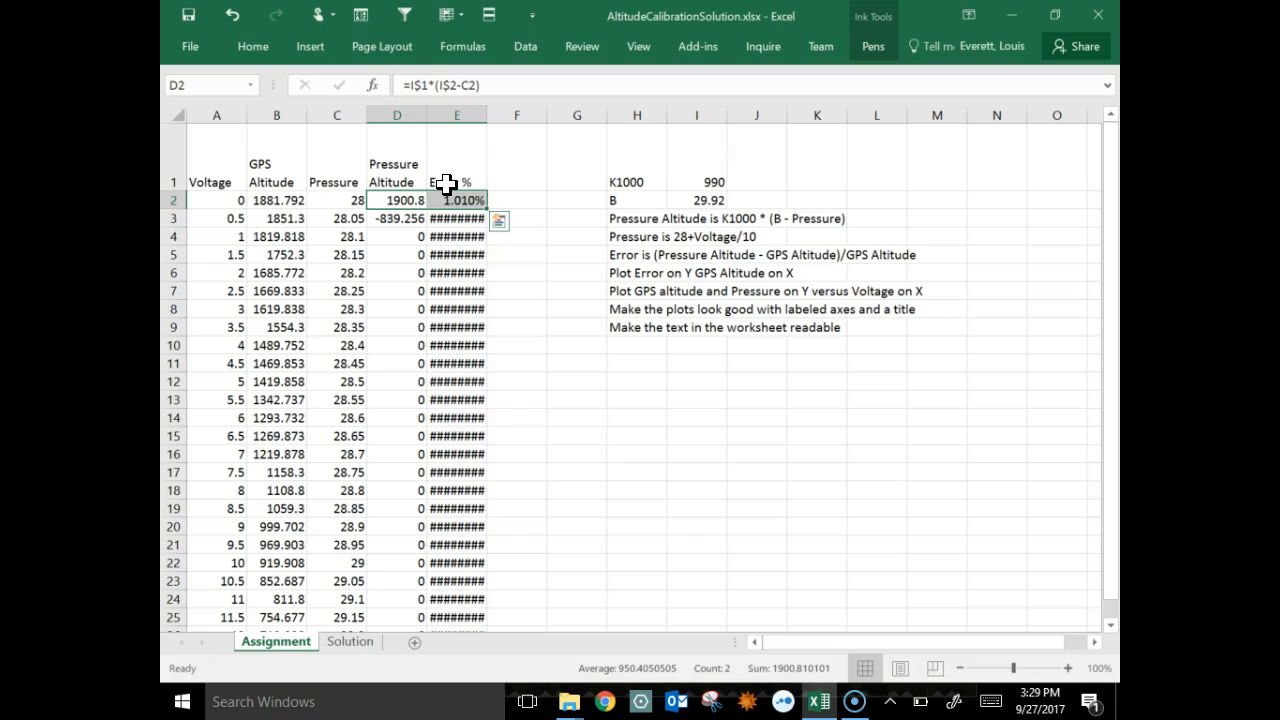
{"action": "key", "text": "ctrl+c"}
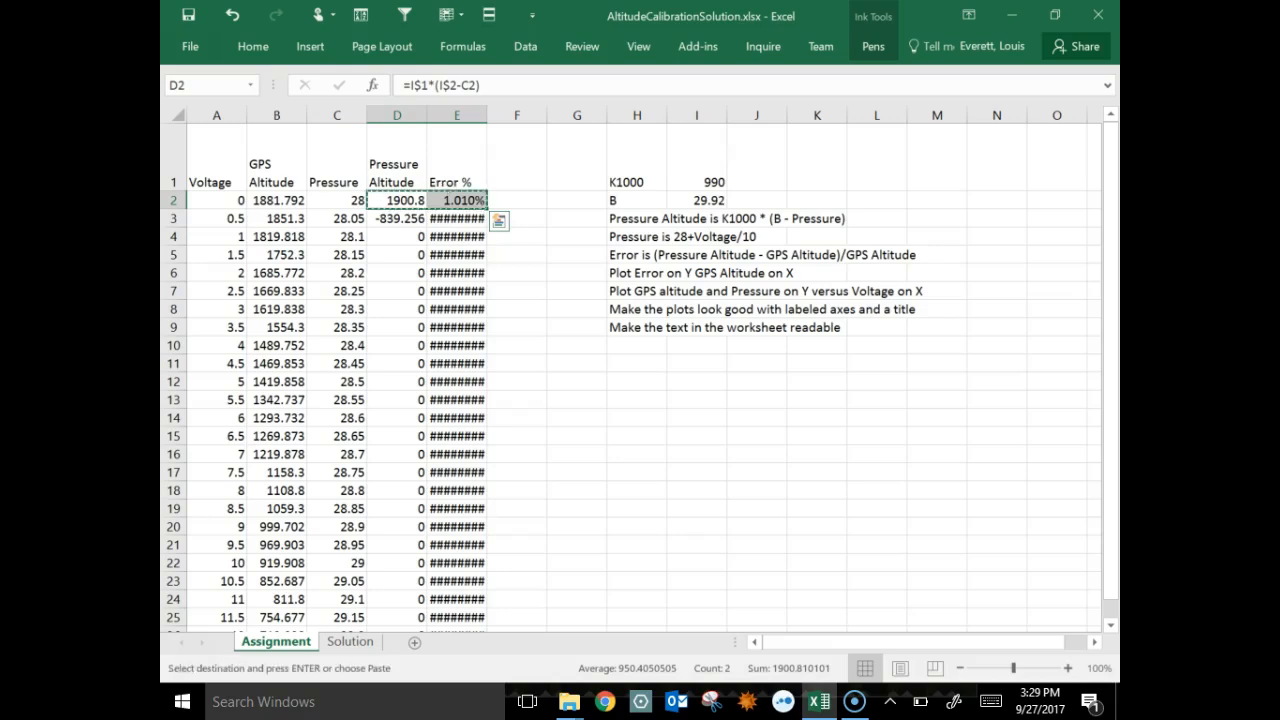
{"action": "key", "text": "shift+Down"}
{"action": "key", "text": "shift+Down"}
{"action": "key", "text": "shift+Down"}
{"action": "key", "text": "shift+Down"}
{"action": "key", "text": "shift+Down"}
{"action": "key", "text": "shift+Down"}
{"action": "key", "text": "shift+Down"}
{"action": "key", "text": "shift+Down"}
{"action": "key", "text": "shift+Down"}
{"action": "key", "text": "shift+Down"}
{"action": "key", "text": "shift+Down"}
{"action": "key", "text": "shift+Down"}
{"action": "key", "text": "shift+Down"}
{"action": "key", "text": "shift+Down"}
{"action": "key", "text": "shift+Down"}
{"action": "key", "text": "shift+Down"}
{"action": "key", "text": "shift+Down"}
{"action": "key", "text": "shift+Down"}
{"action": "key", "text": "shift+Down"}
{"action": "key", "text": "shift+Down"}
{"action": "key", "text": "shift+Down"}
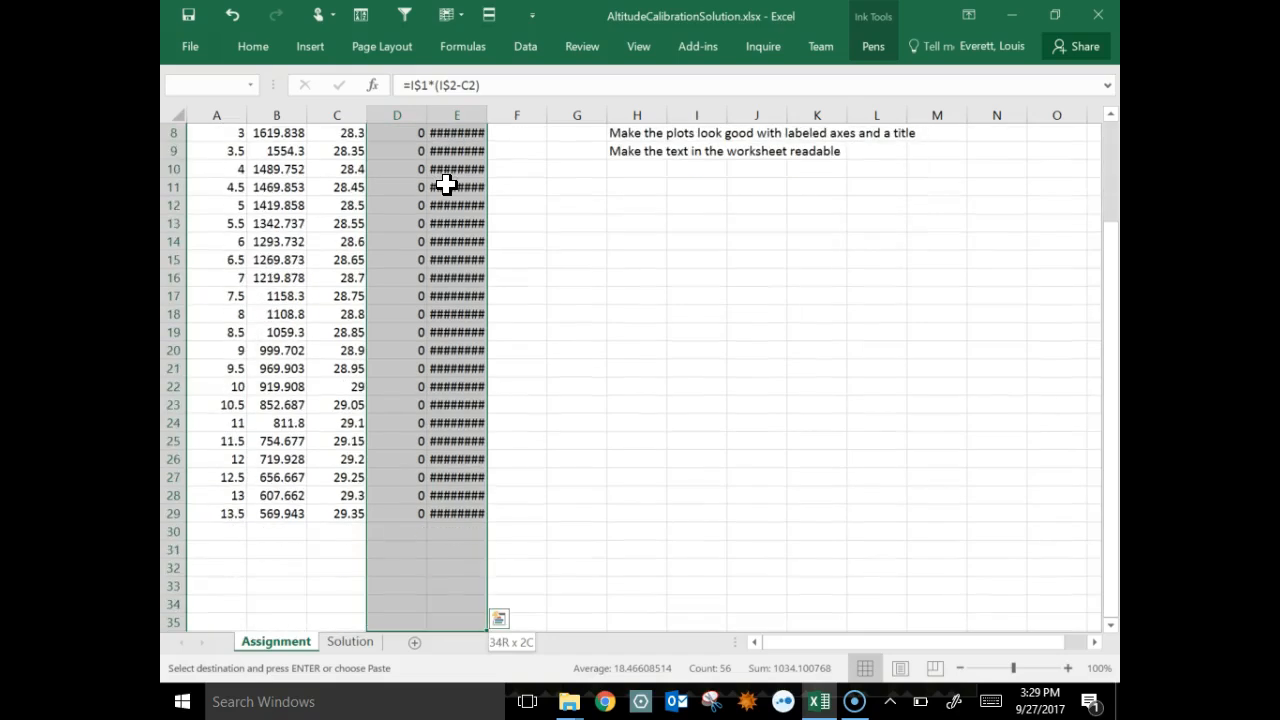
{"action": "key", "text": "shift+Up"}
{"action": "key", "text": "shift+Up"}
{"action": "key", "text": "shift+Up"}
{"action": "key", "text": "shift+Up"}
{"action": "key", "text": "shift+Up"}
{"action": "key", "text": "shift+Up"}
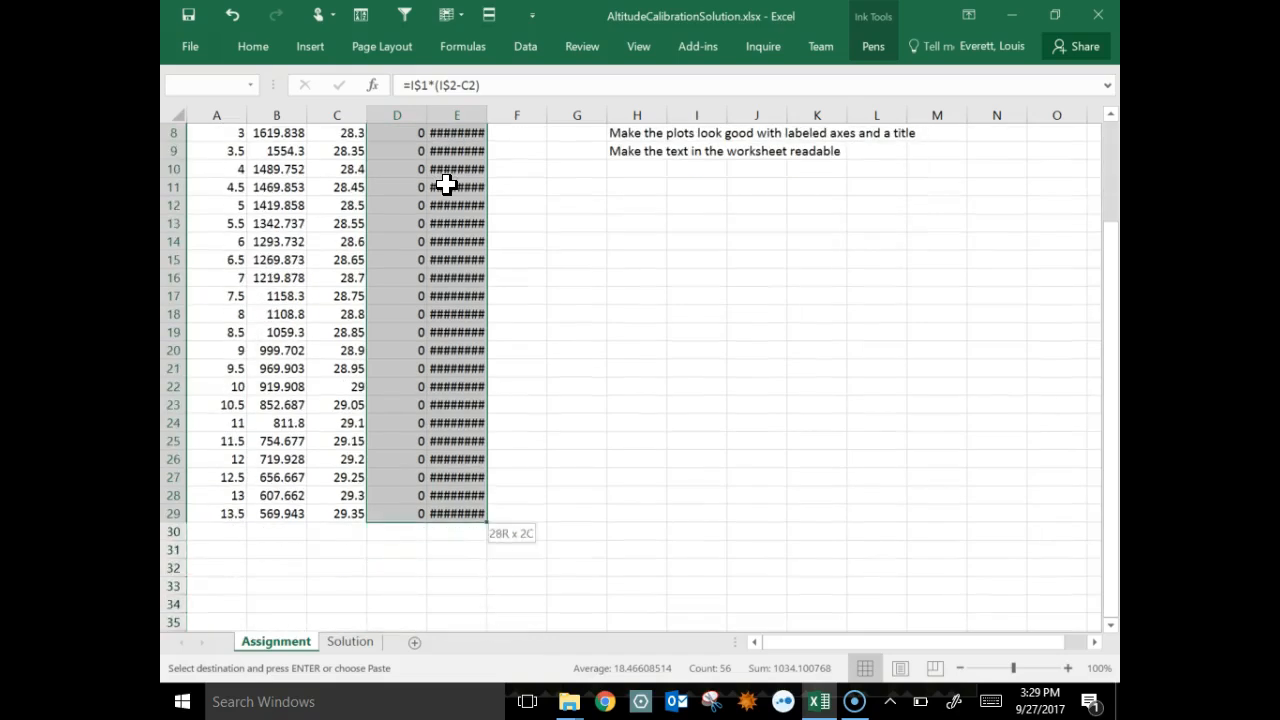
{"action": "key", "text": "ctrl+v"}
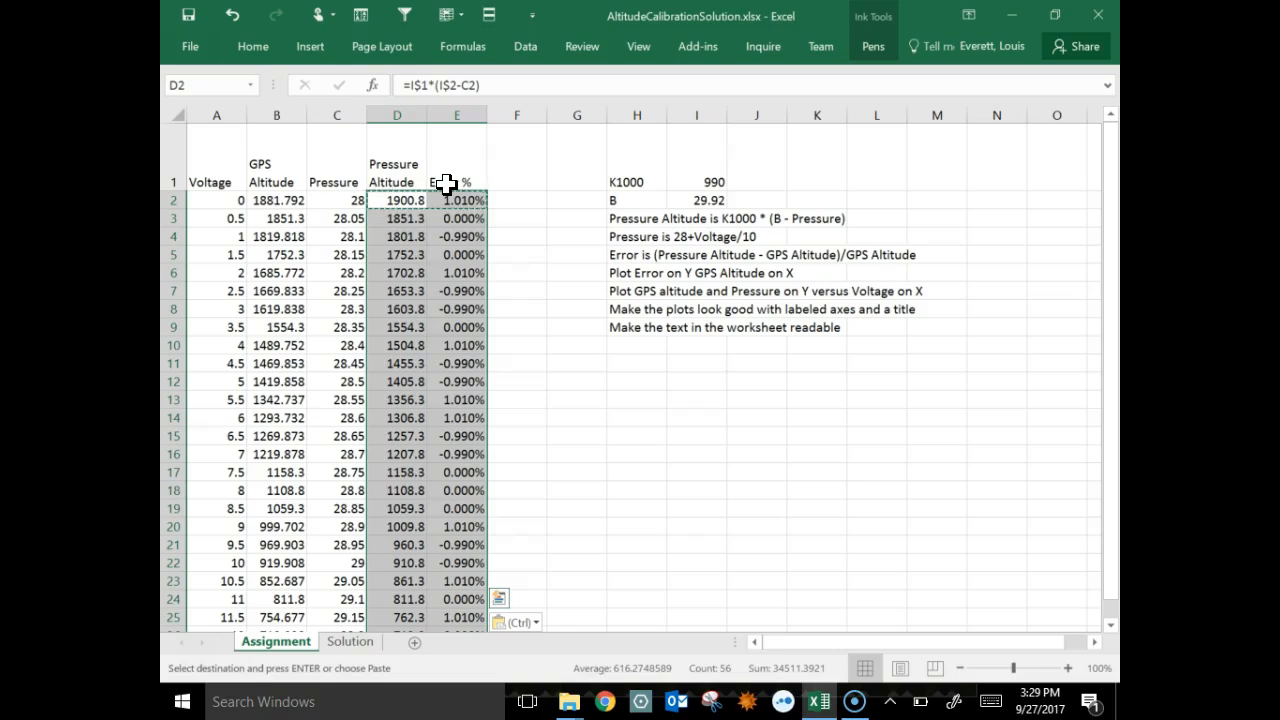
{"action": "left_click", "coordinate": [517, 472]}
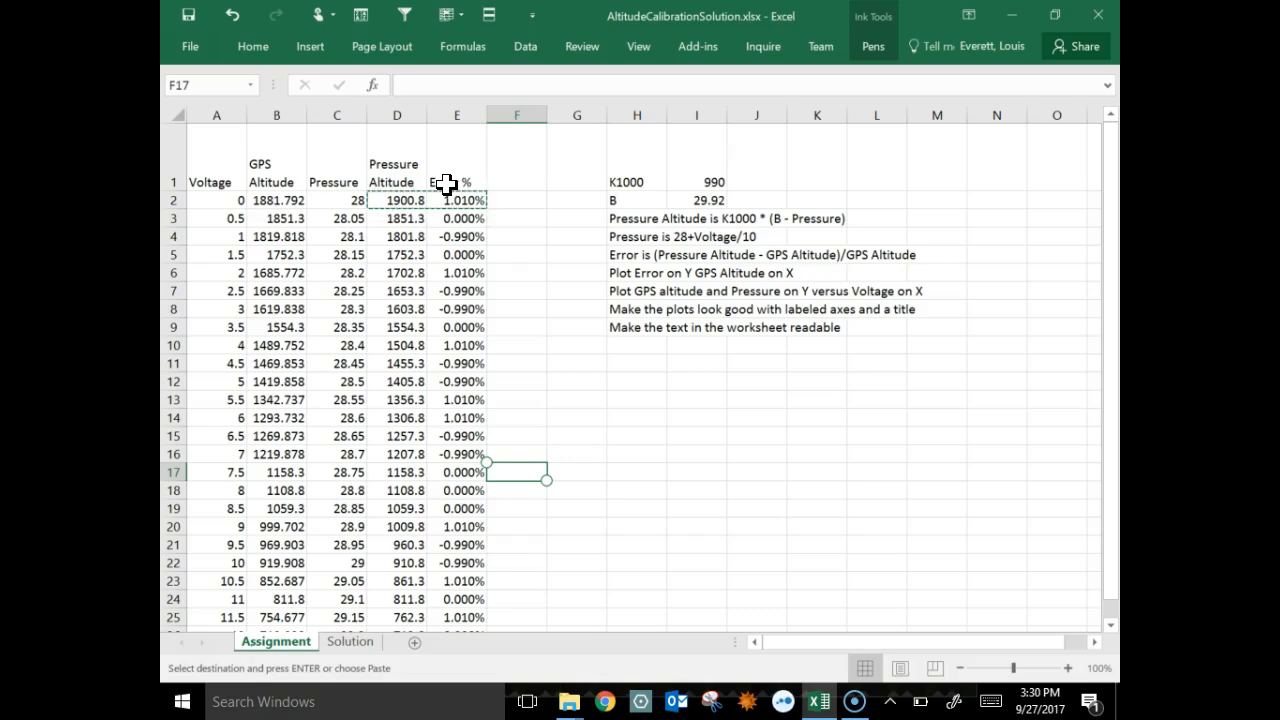
Check the cell references in D19's pressure altitude formula and C19's pressure formula, discarding any edit
{"action": "left_click", "coordinate": [397, 508]}
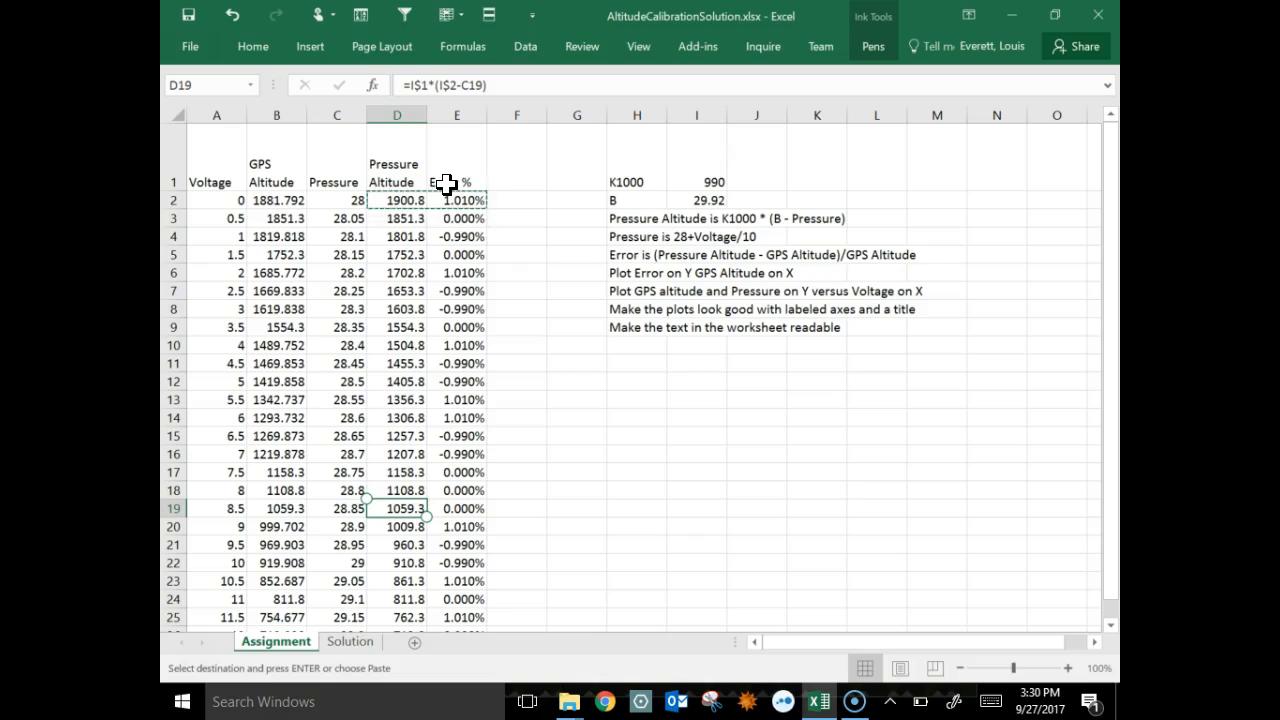
{"action": "double_click", "coordinate": [340, 508]}
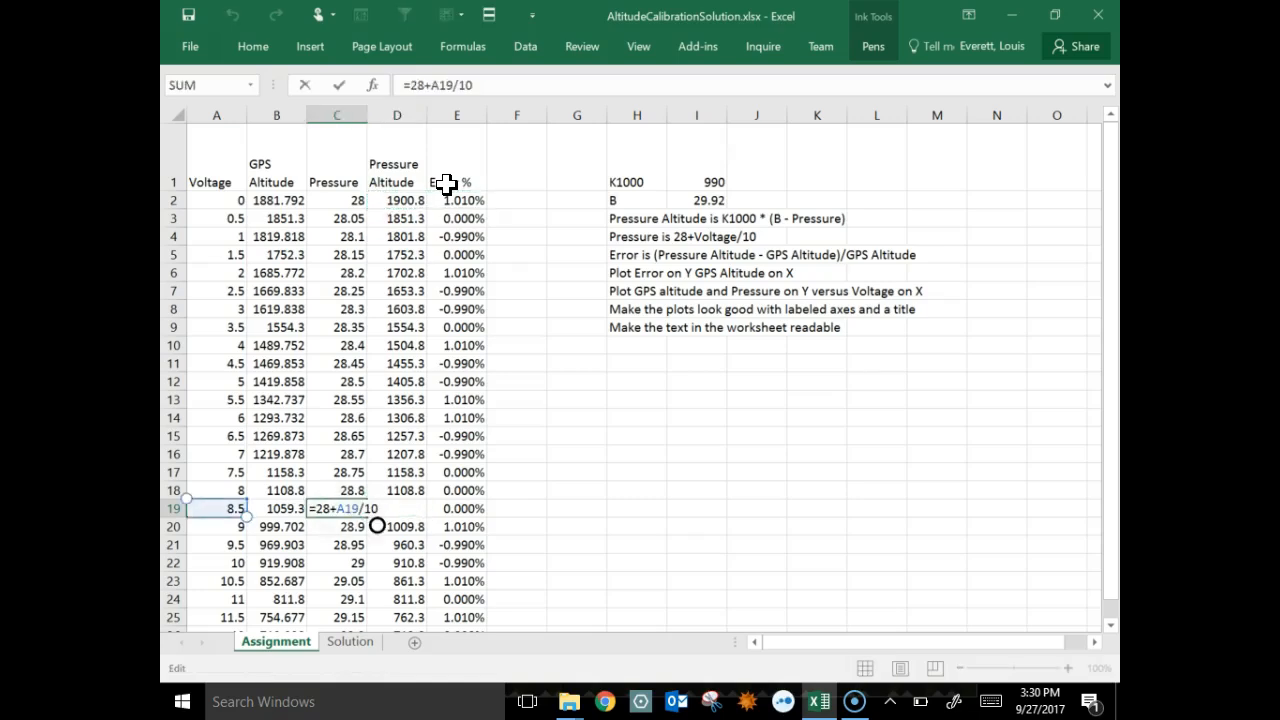
{"action": "left_click", "coordinate": [355, 526]}
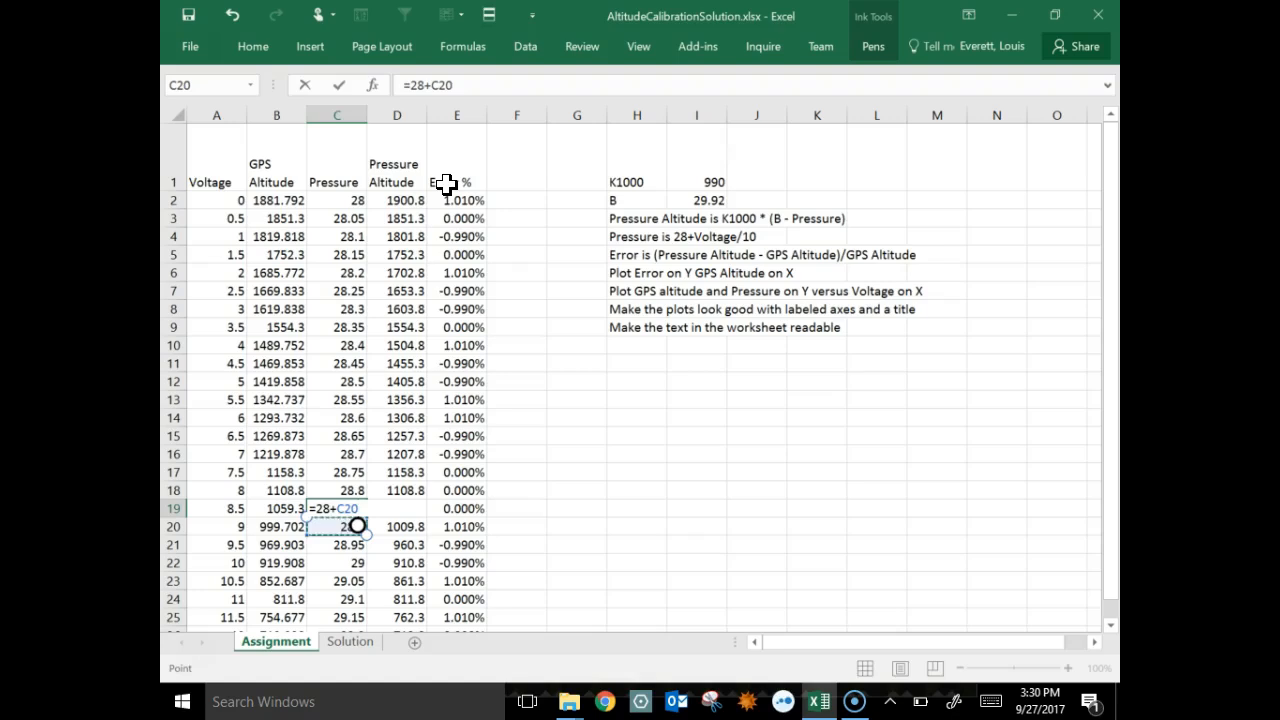
{"action": "key", "text": "Escape"}
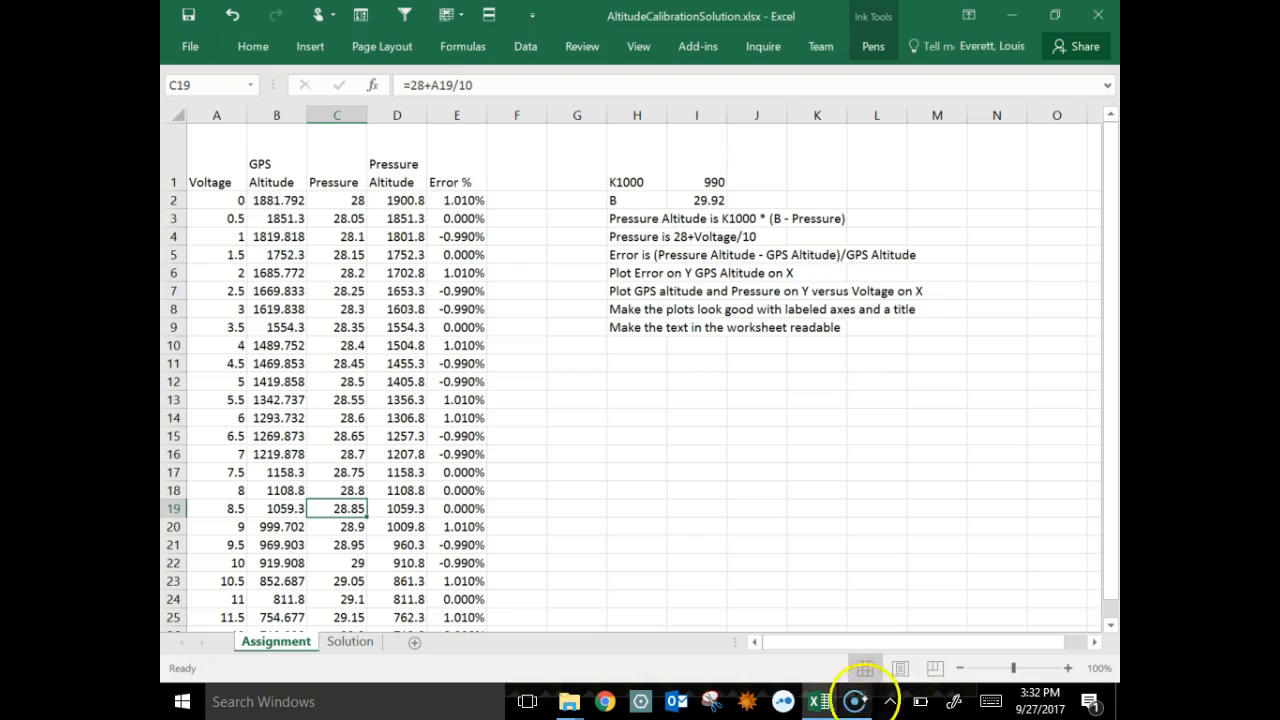
{"action": "left_click", "coordinate": [855, 700]}
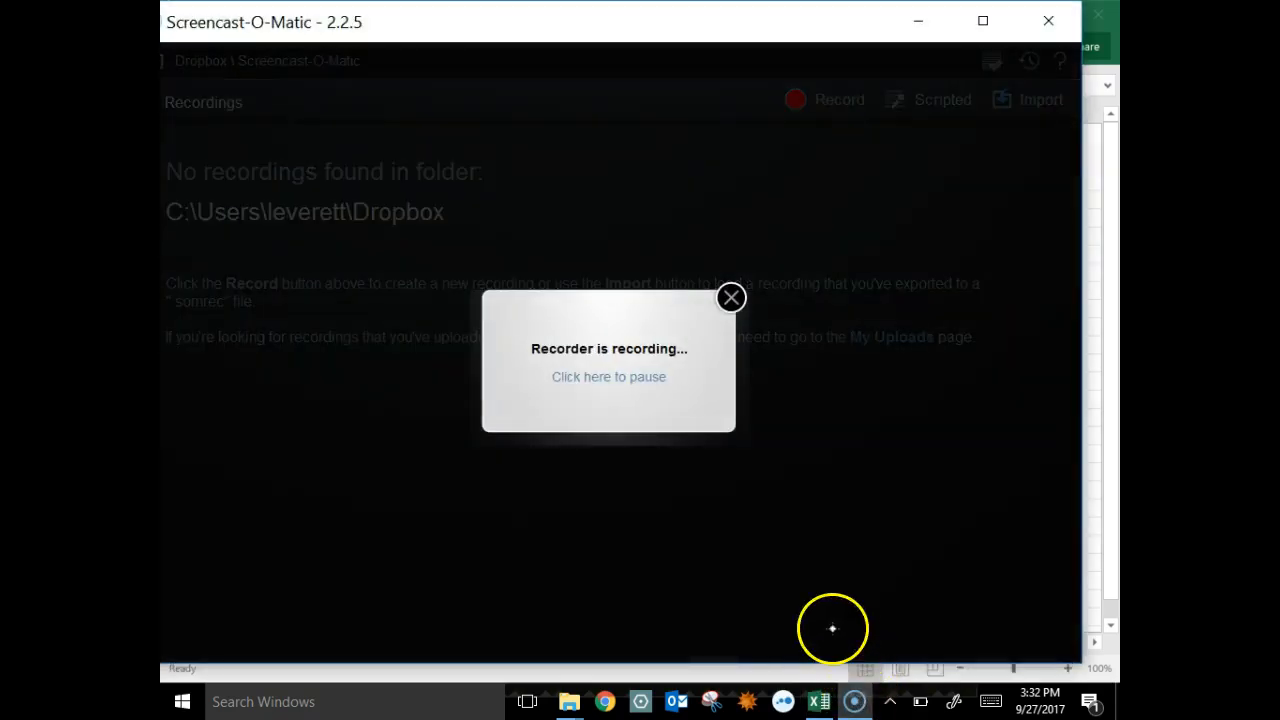
{"action": "left_click", "coordinate": [853, 699]}
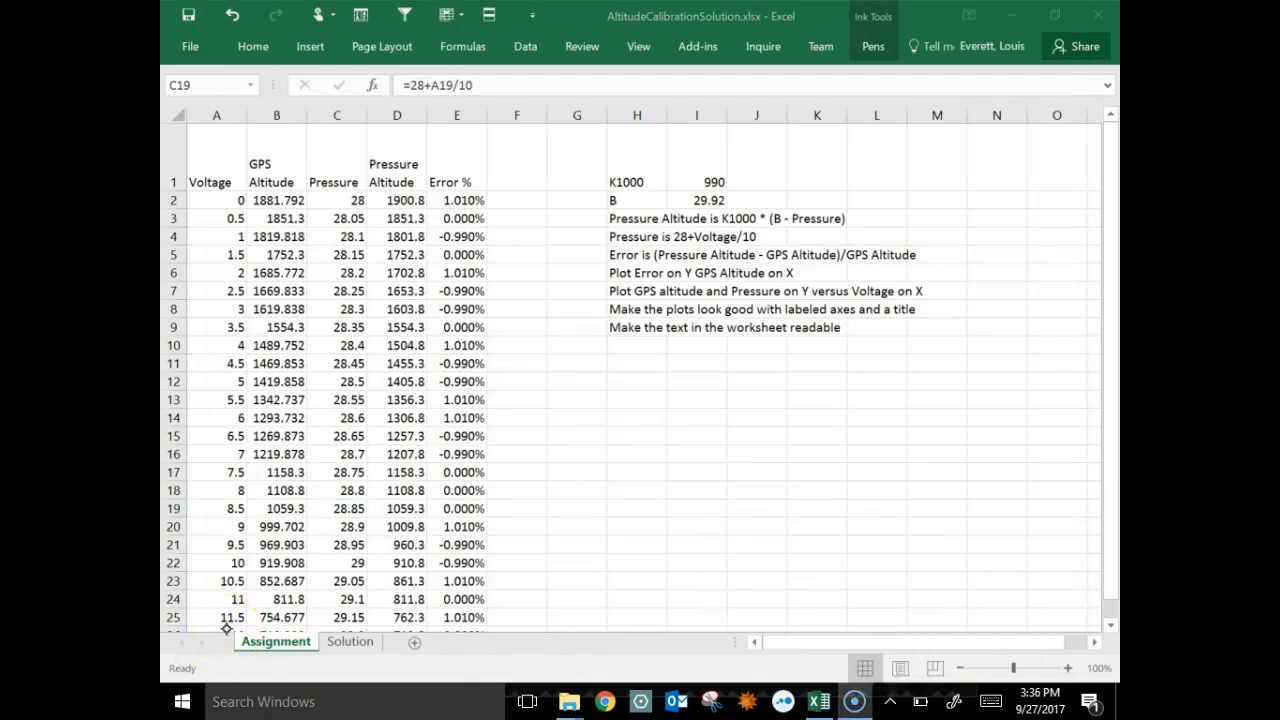
{"action": "left_click_drag", "start_coordinate": [464, 165], "coordinate": [457, 600]}
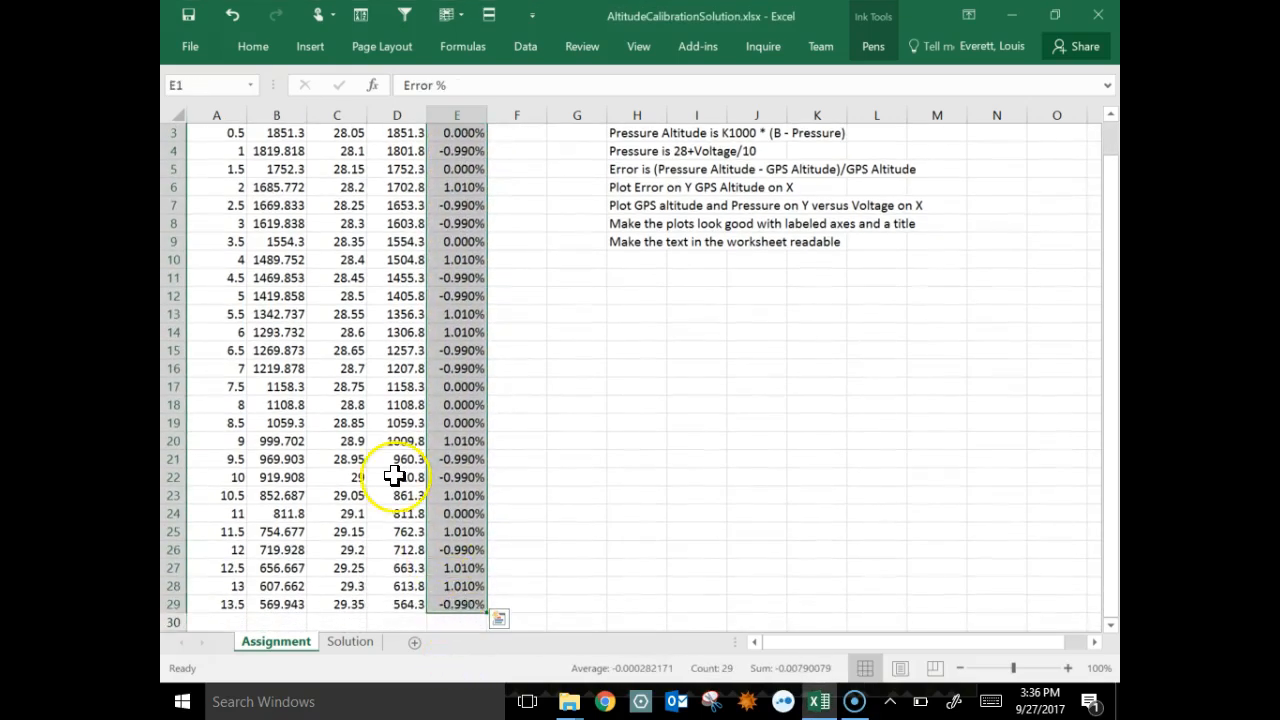
{"action": "scroll", "coordinate": [395, 476], "scroll_direction": "up", "scroll_amount": 1}
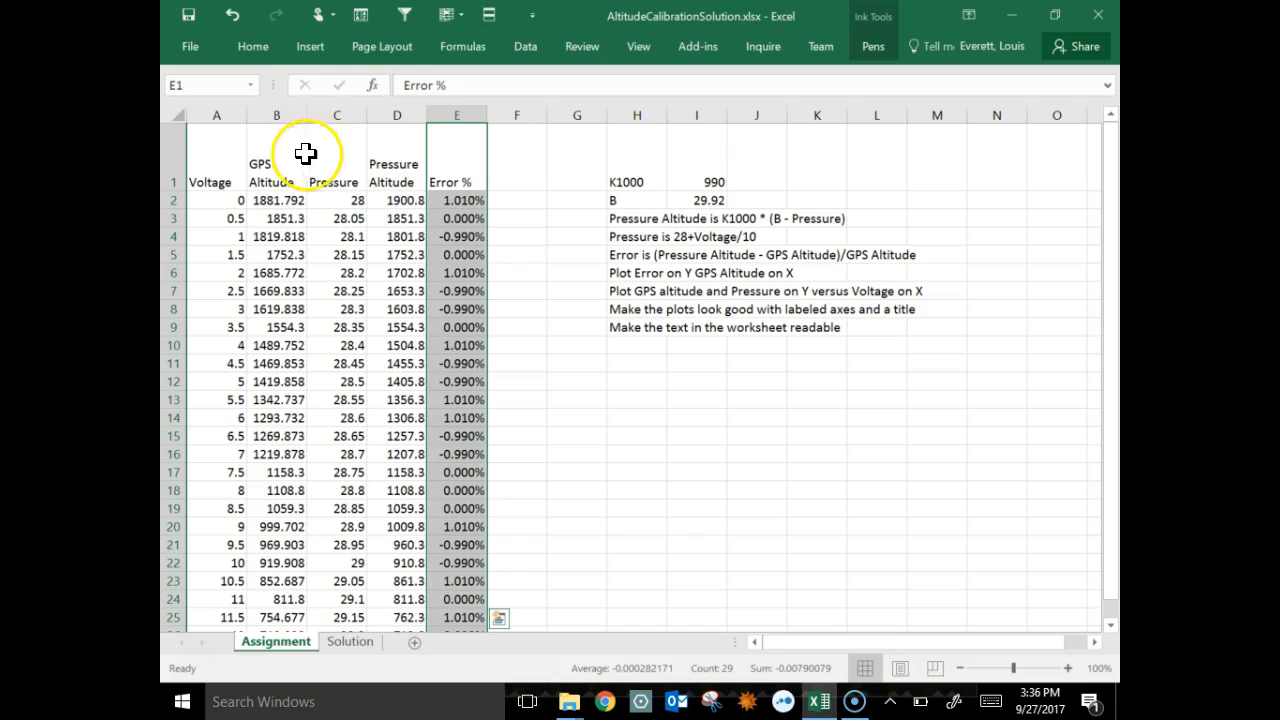
{"action": "key", "text": "shift"}
{"action": "left_click_drag", "start_coordinate": [277, 157], "coordinate": [278, 218]}
{"action": "left_click", "coordinate": [267, 166]}
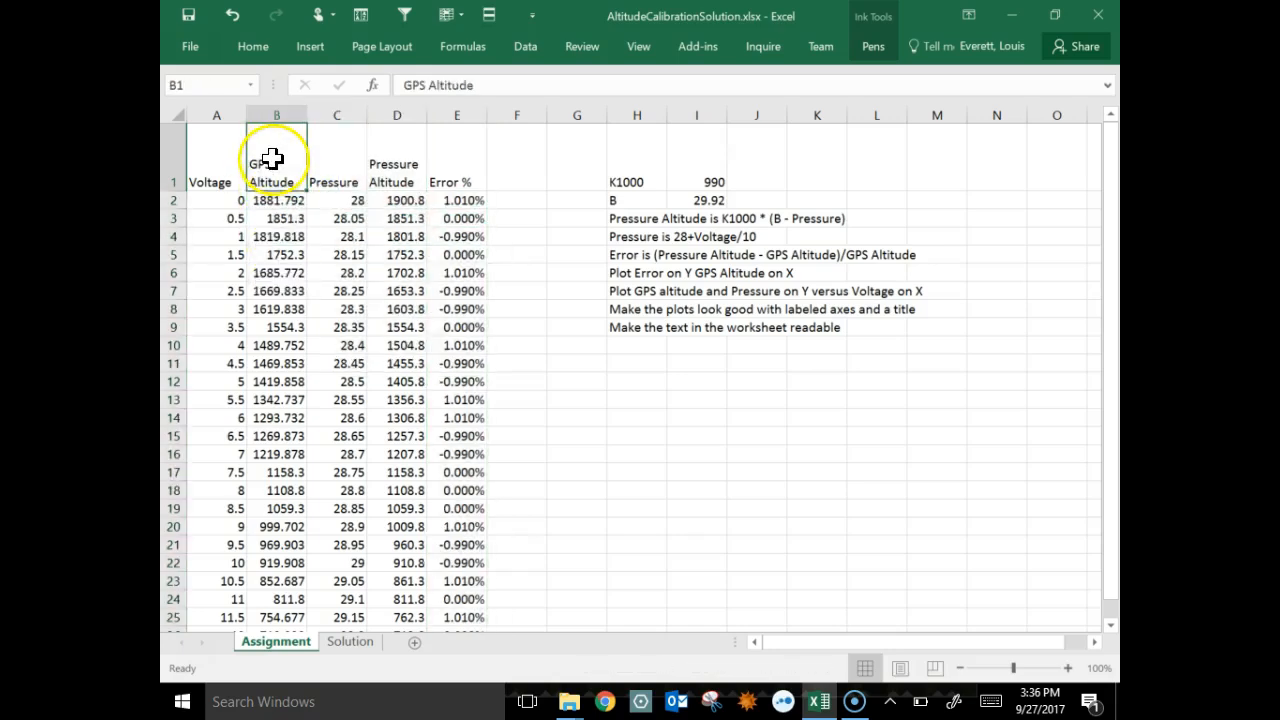
Plot Error % (E1:E29) against GPS Altitude (B1:B29) as a scatter chart with smooth lines and markers, placed below the notes in column H
{"action": "left_click_drag", "start_coordinate": [268, 168], "coordinate": [278, 421]}
{"action": "scroll", "coordinate": [274, 551], "scroll_direction": "down", "scroll_amount": 3}
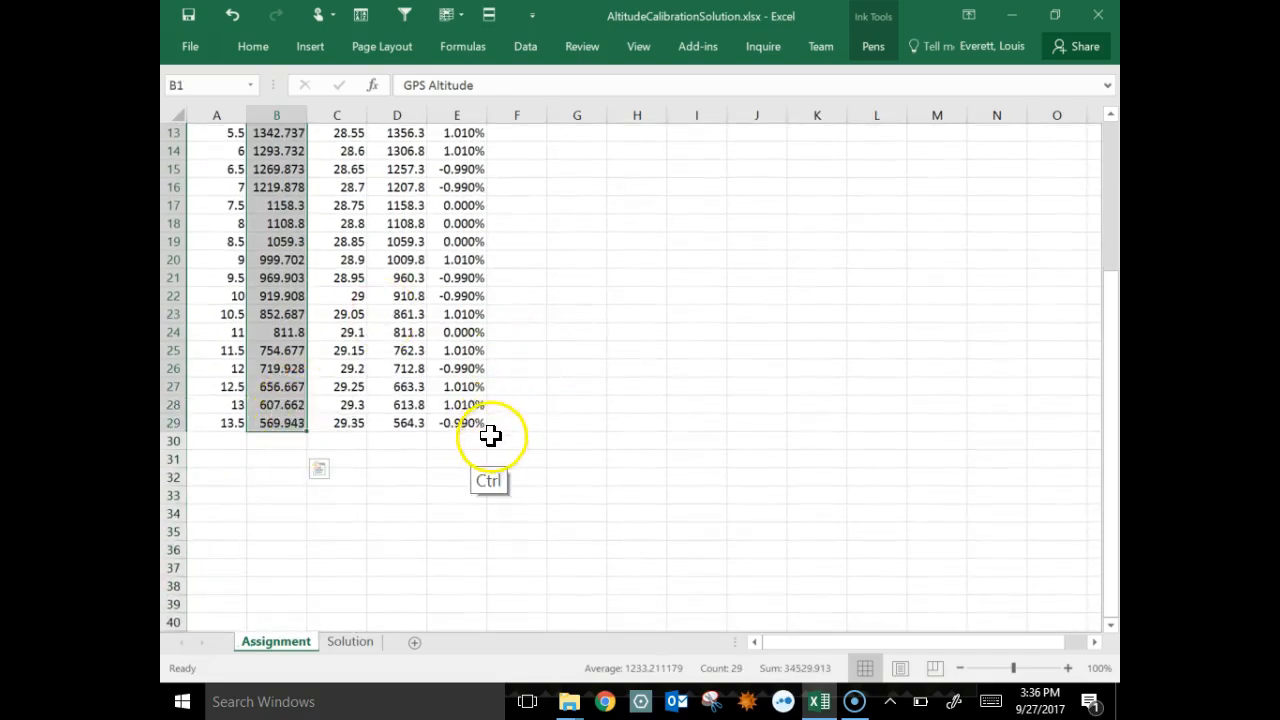
{"action": "left_click_drag", "start_coordinate": [465, 422], "coordinate": [466, 91]}
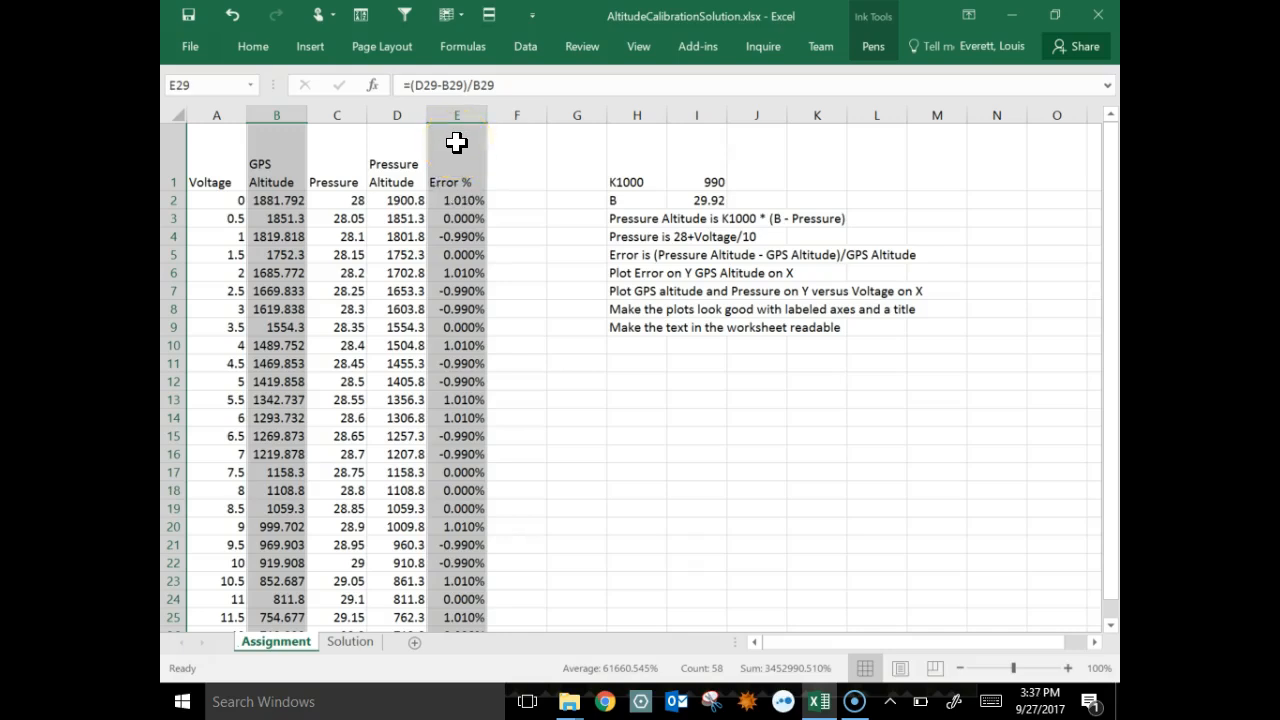
{"action": "left_click", "coordinate": [313, 46]}
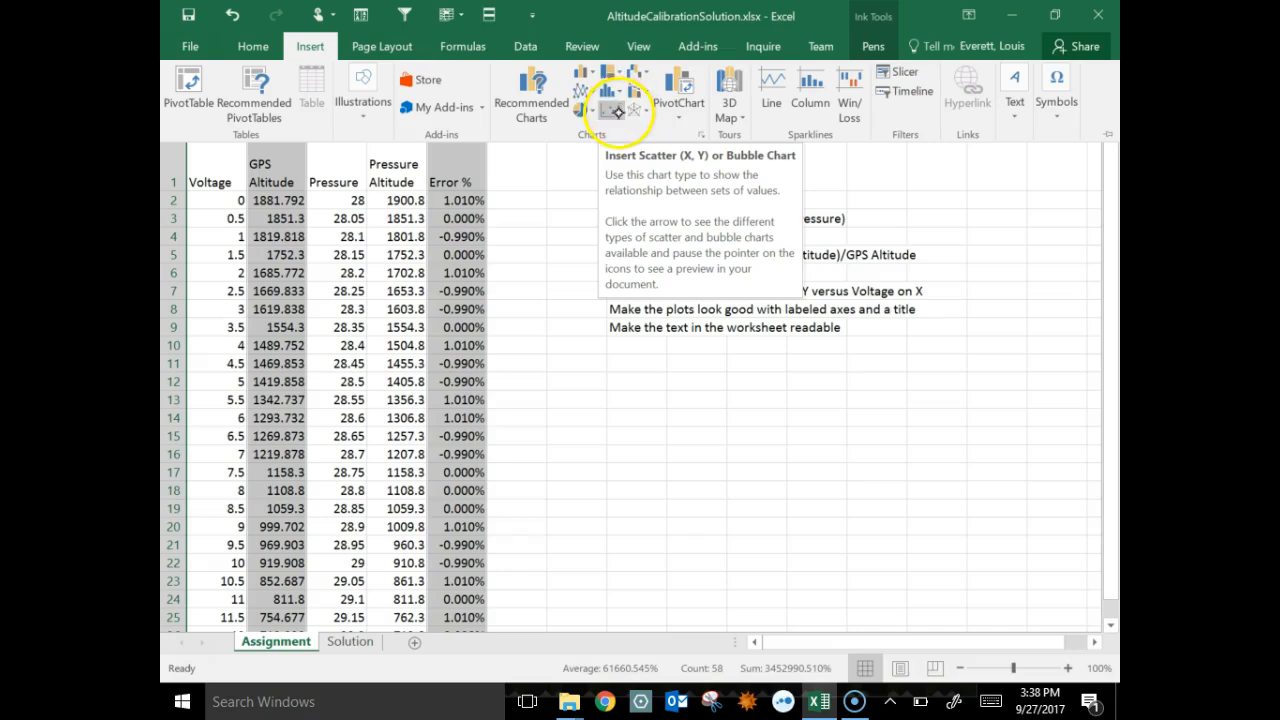
{"action": "left_click", "coordinate": [617, 110]}
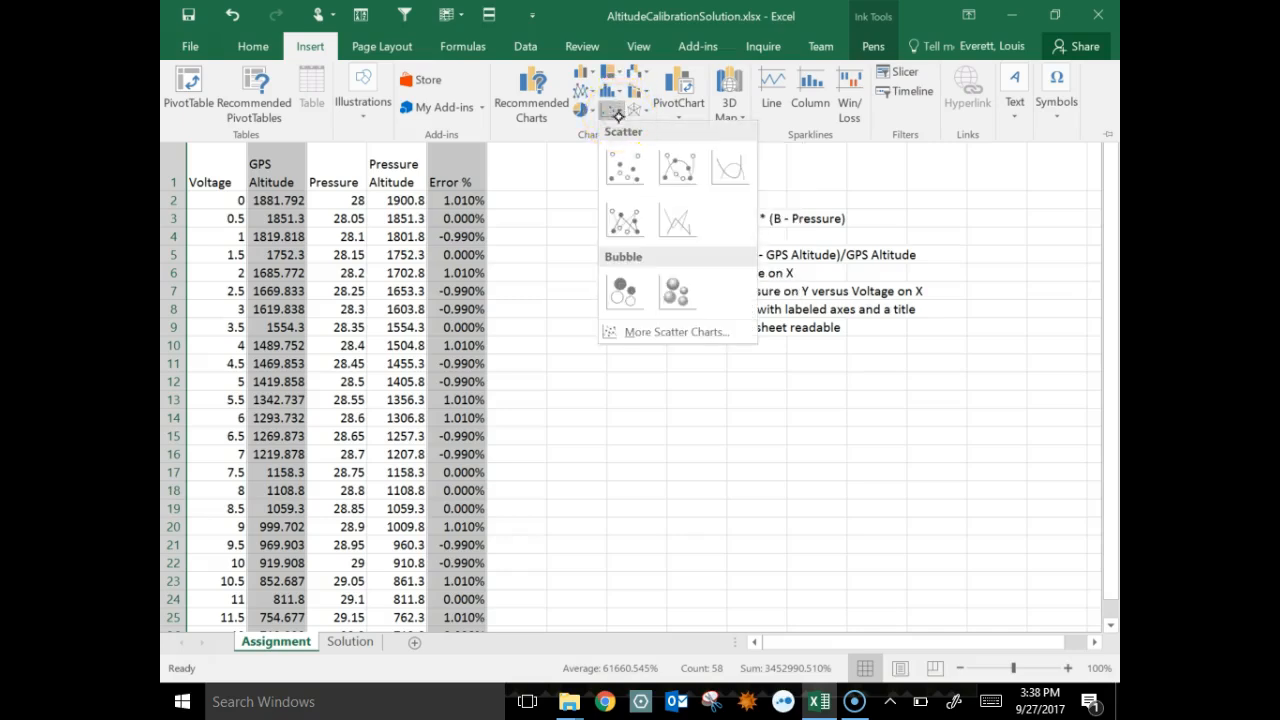
{"action": "left_click", "coordinate": [684, 170]}
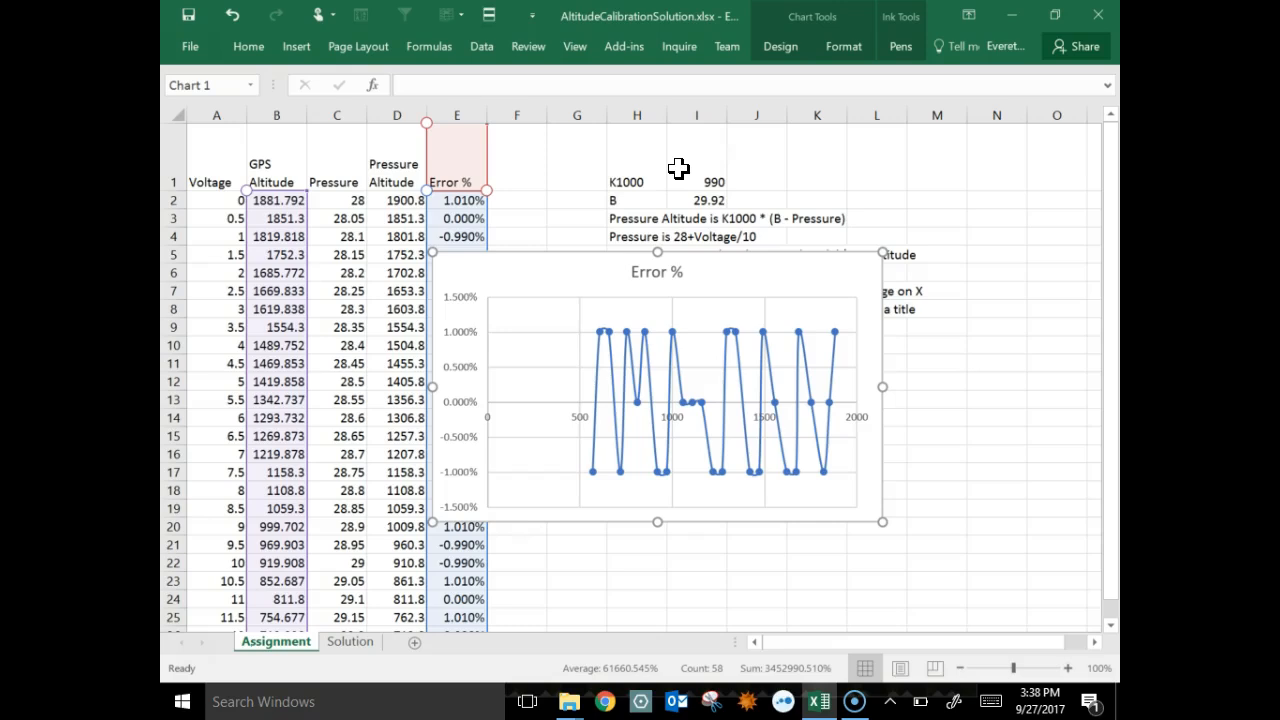
{"action": "left_click_drag", "start_coordinate": [830, 276], "coordinate": [1006, 371]}
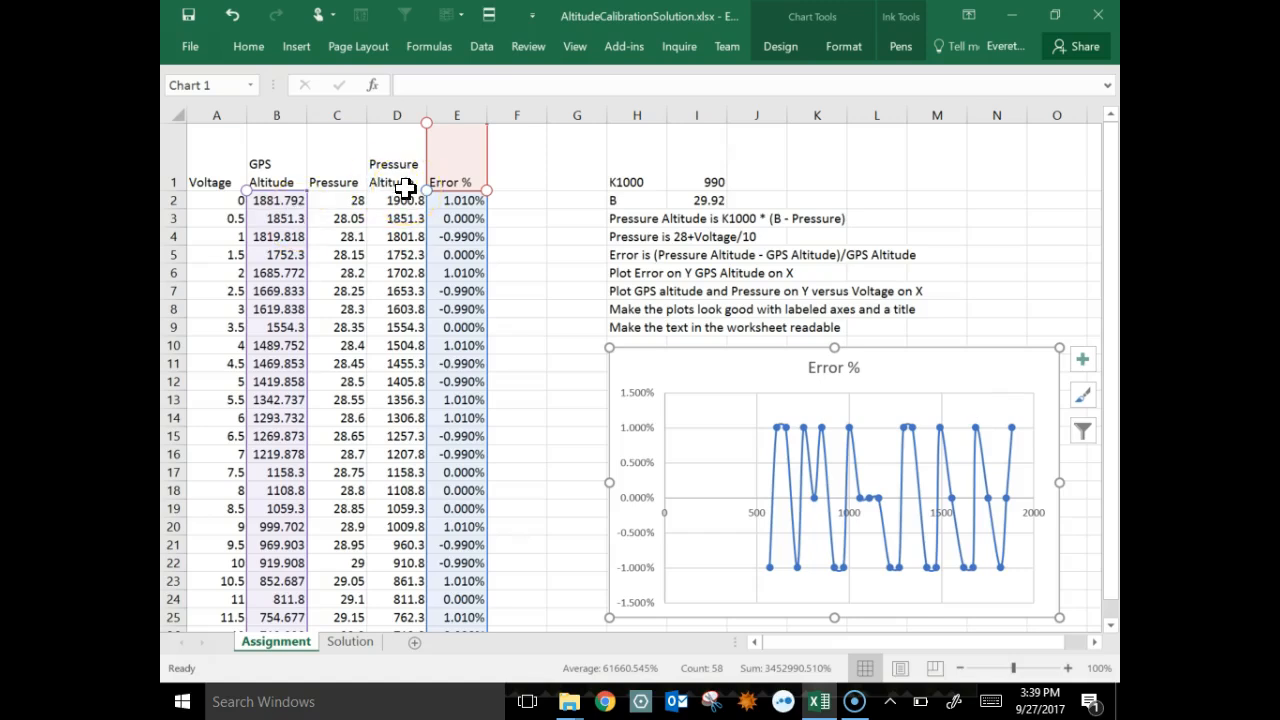
Plot GPS Altitude and Pressure against Voltage from A1:C29 as a scatter chart with smooth lines and markers
{"action": "left_click_drag", "start_coordinate": [340, 172], "coordinate": [334, 257]}
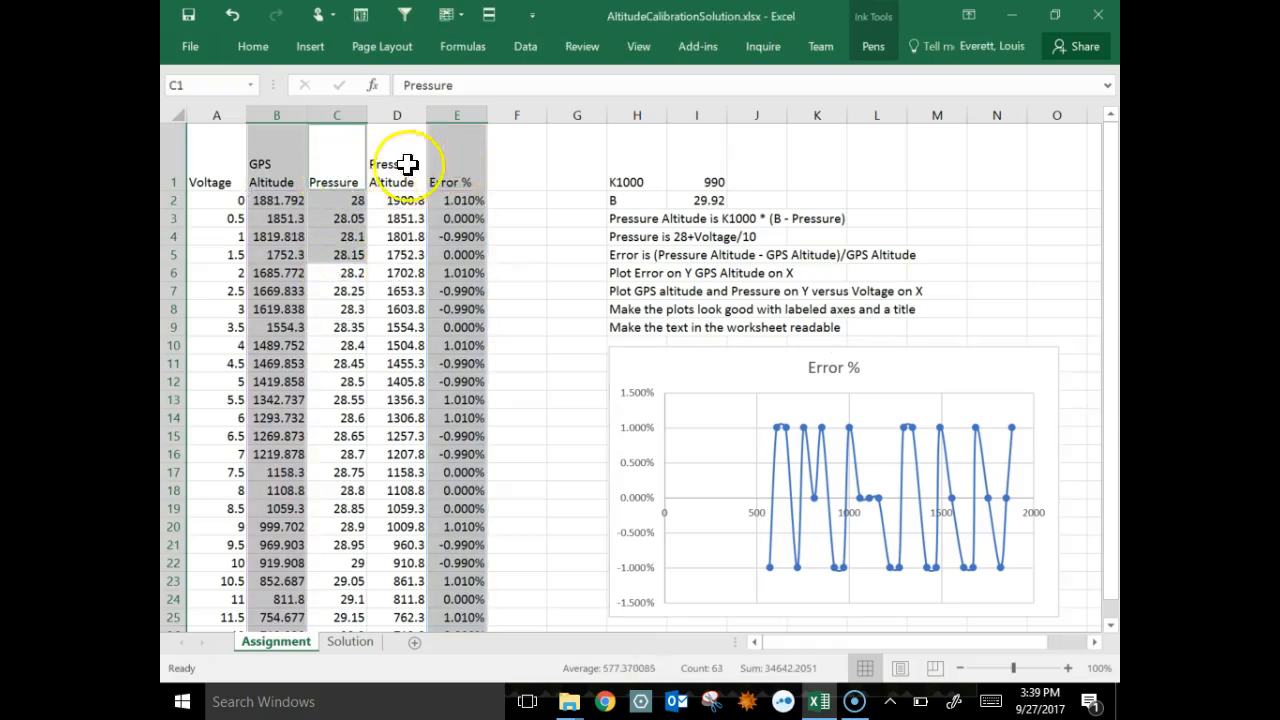
{"action": "left_click", "coordinate": [290, 157]}
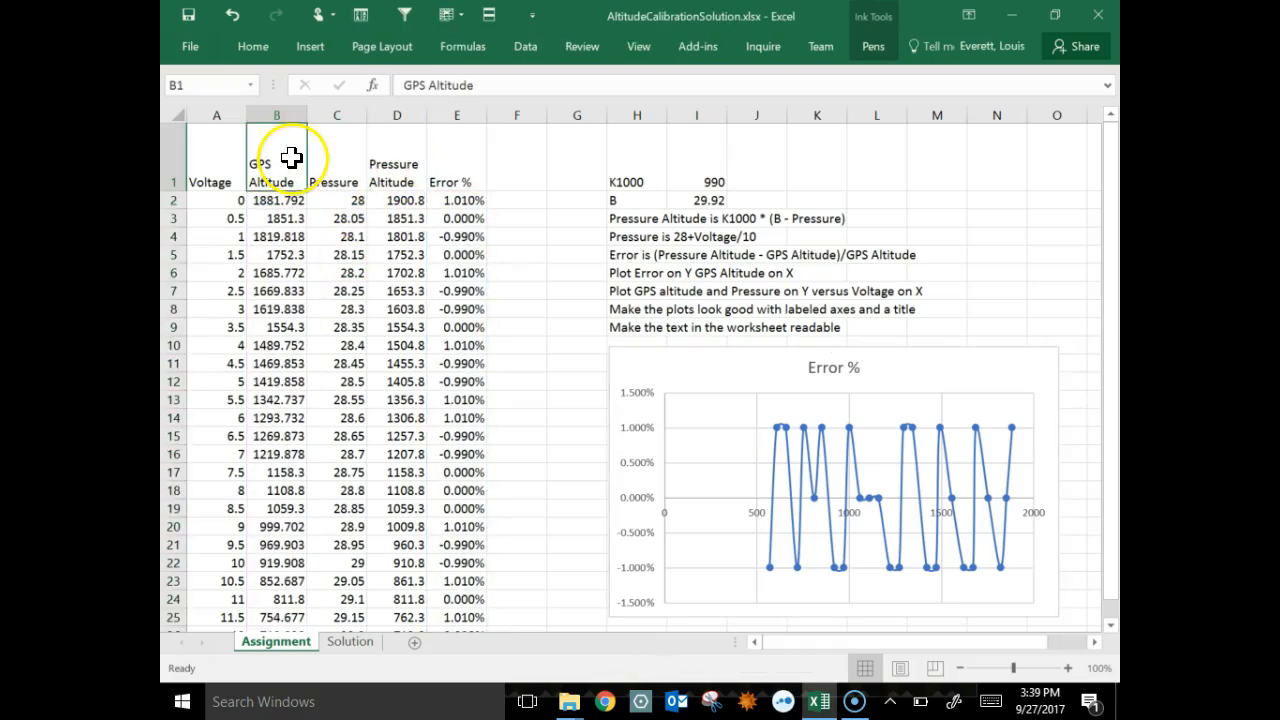
{"action": "left_click_drag", "start_coordinate": [283, 171], "coordinate": [272, 604]}
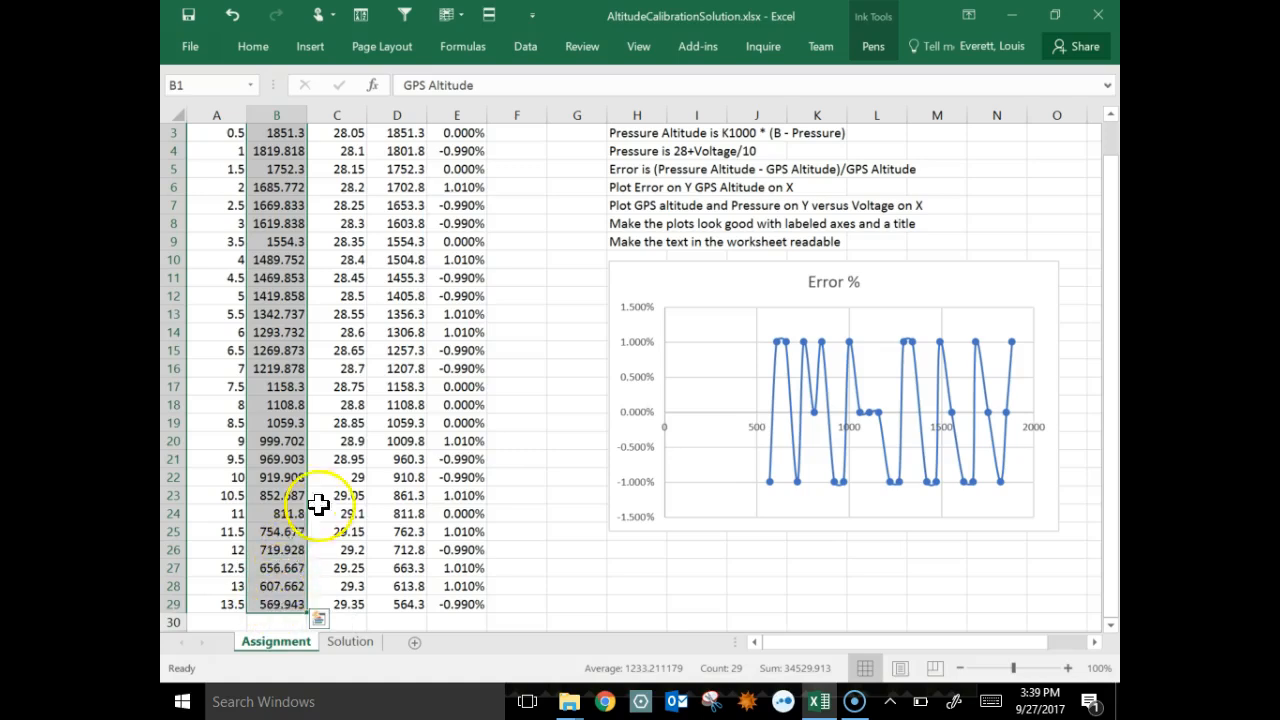
{"action": "scroll", "coordinate": [375, 291], "scroll_direction": "up", "scroll_amount": 1}
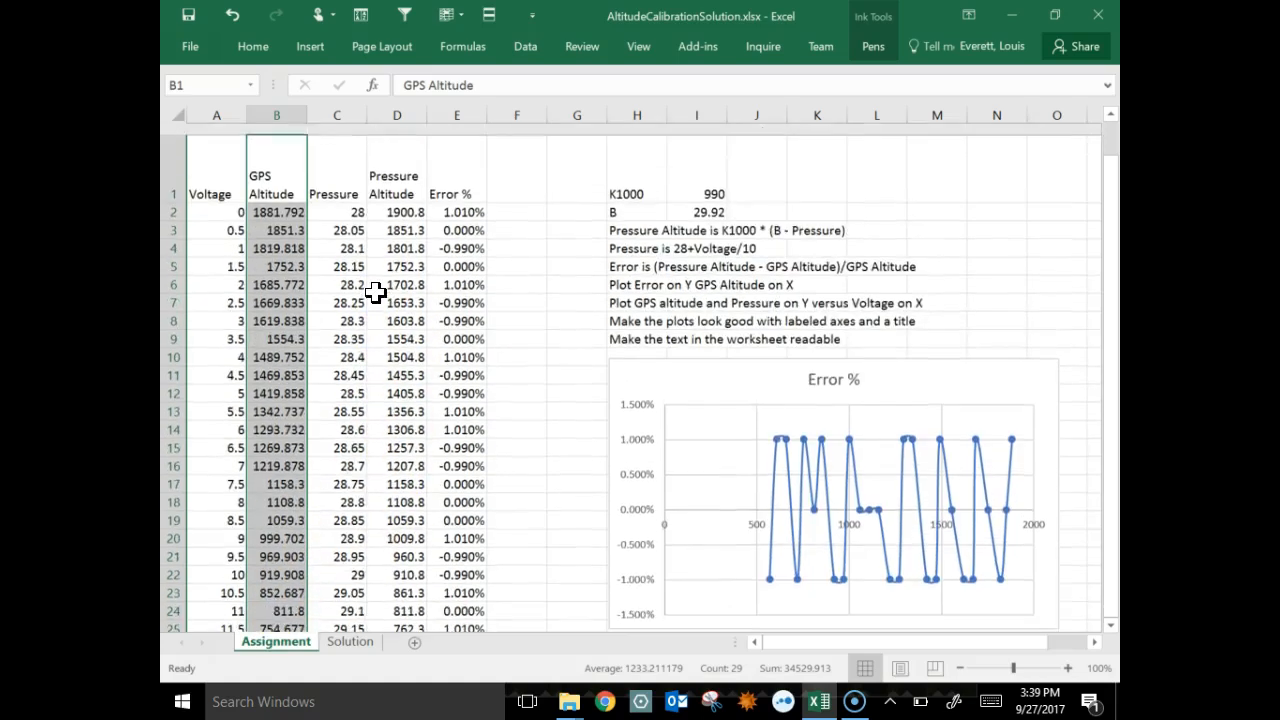
{"action": "left_click_drag", "start_coordinate": [334, 178], "coordinate": [334, 360]}
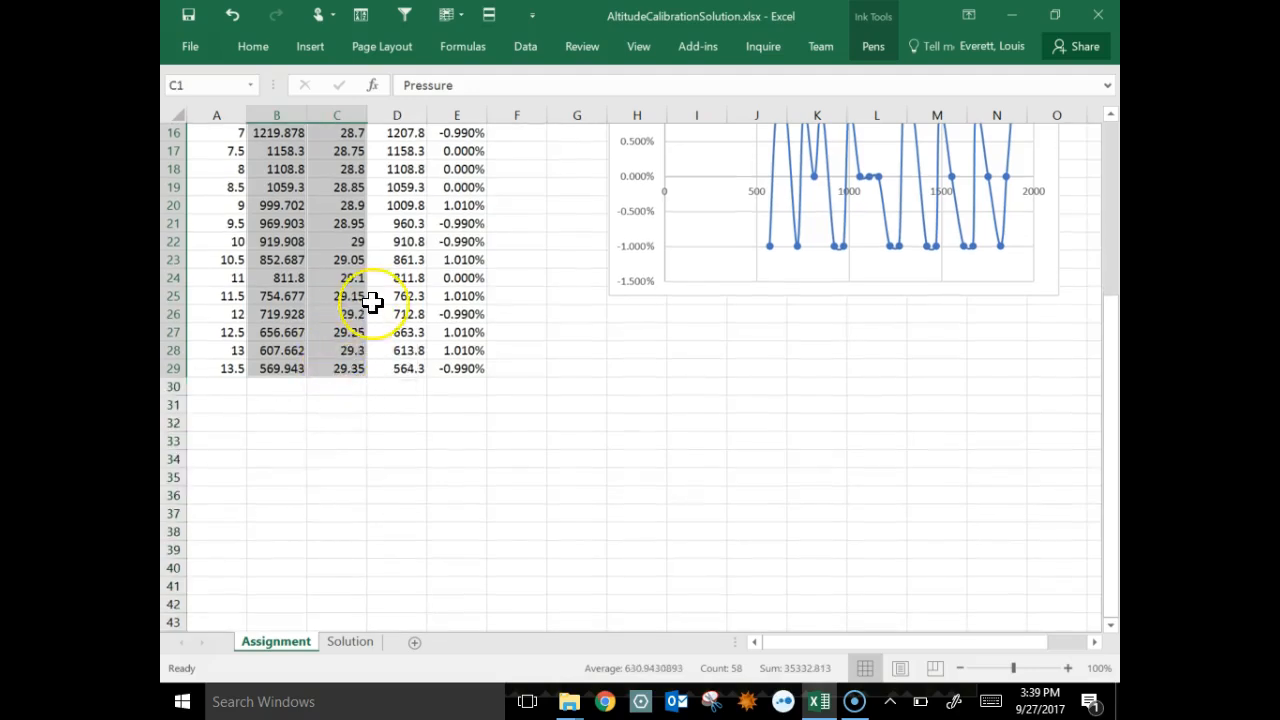
{"action": "scroll", "coordinate": [371, 300], "scroll_direction": "up", "scroll_amount": 5}
{"action": "scroll", "coordinate": [371, 300], "scroll_direction": "down", "scroll_amount": 1}
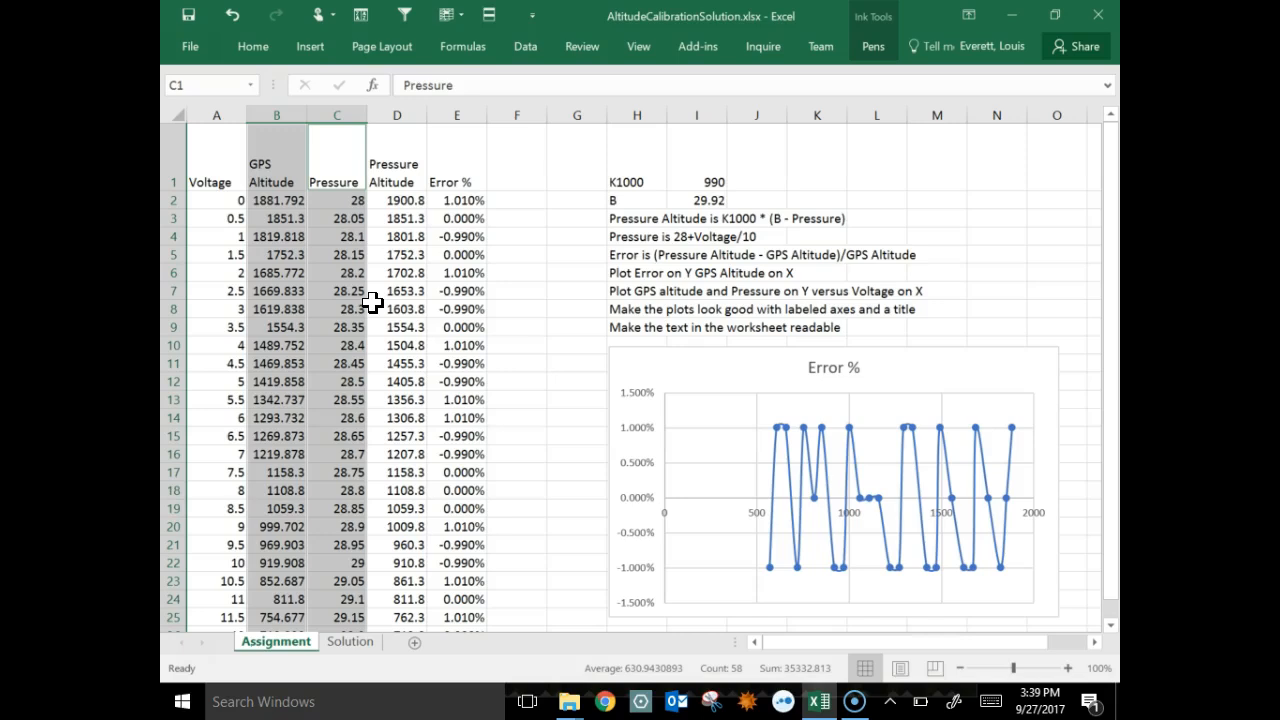
{"action": "left_click_drag", "start_coordinate": [210, 178], "coordinate": [237, 371]}
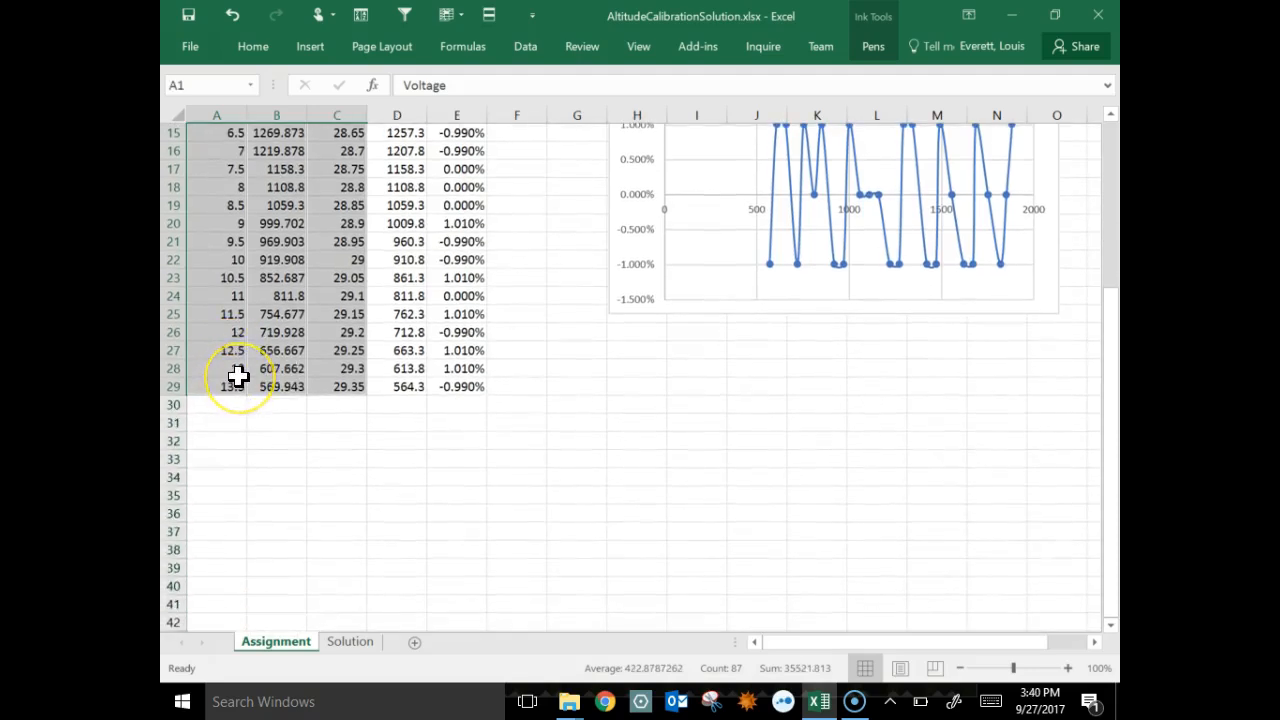
{"action": "scroll", "coordinate": [237, 375], "scroll_direction": "up", "scroll_amount": 5}
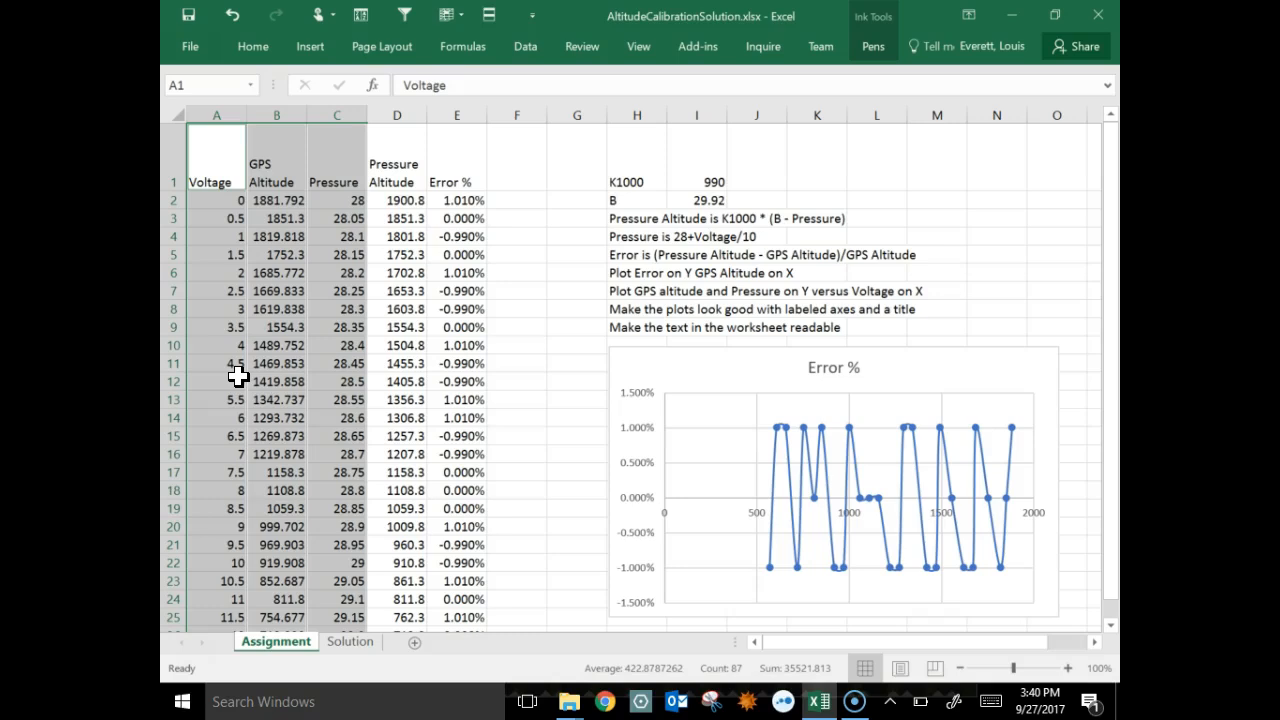
{"action": "left_click", "coordinate": [310, 46]}
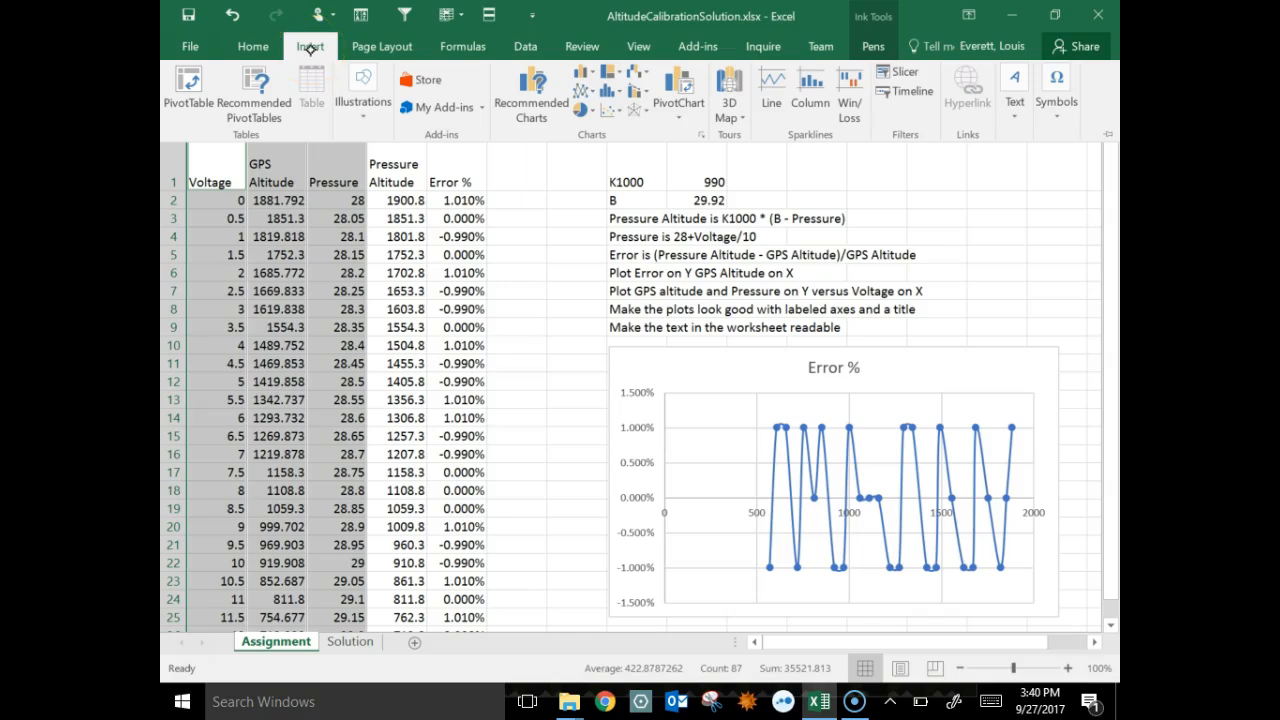
{"action": "left_click", "coordinate": [613, 112]}
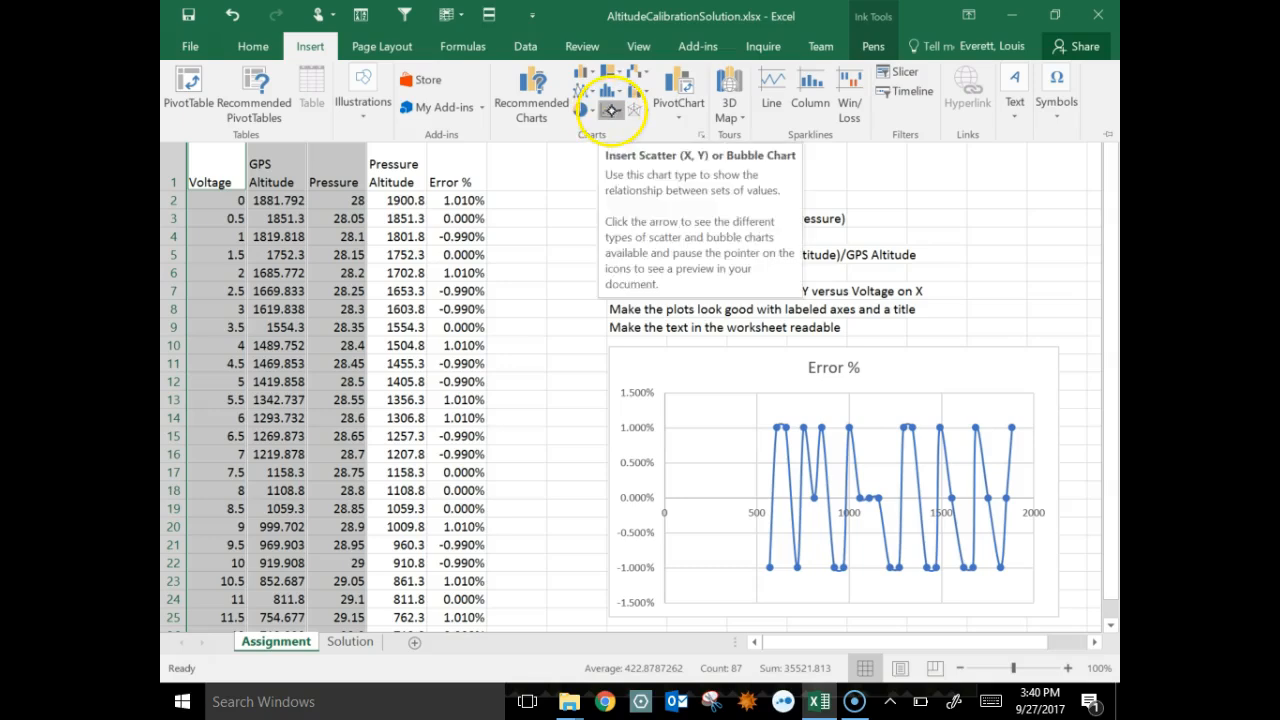
{"action": "left_click", "coordinate": [600, 112]}
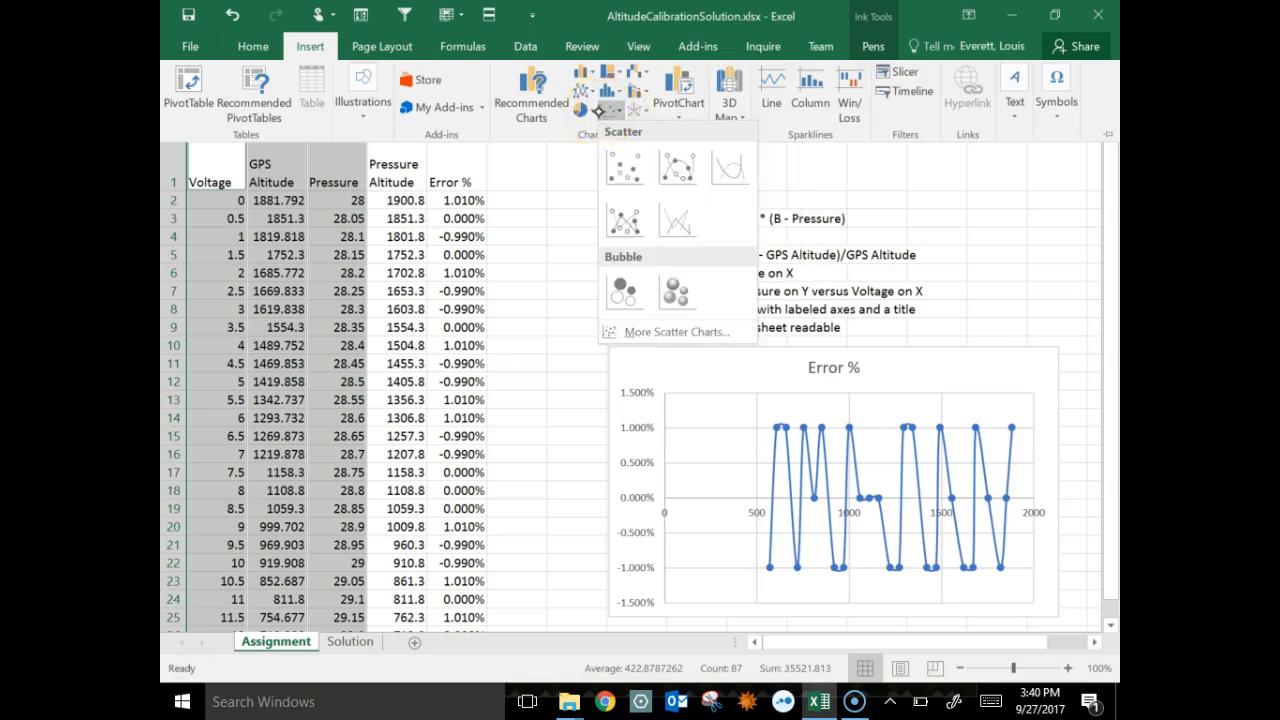
{"action": "left_click", "coordinate": [671, 170]}
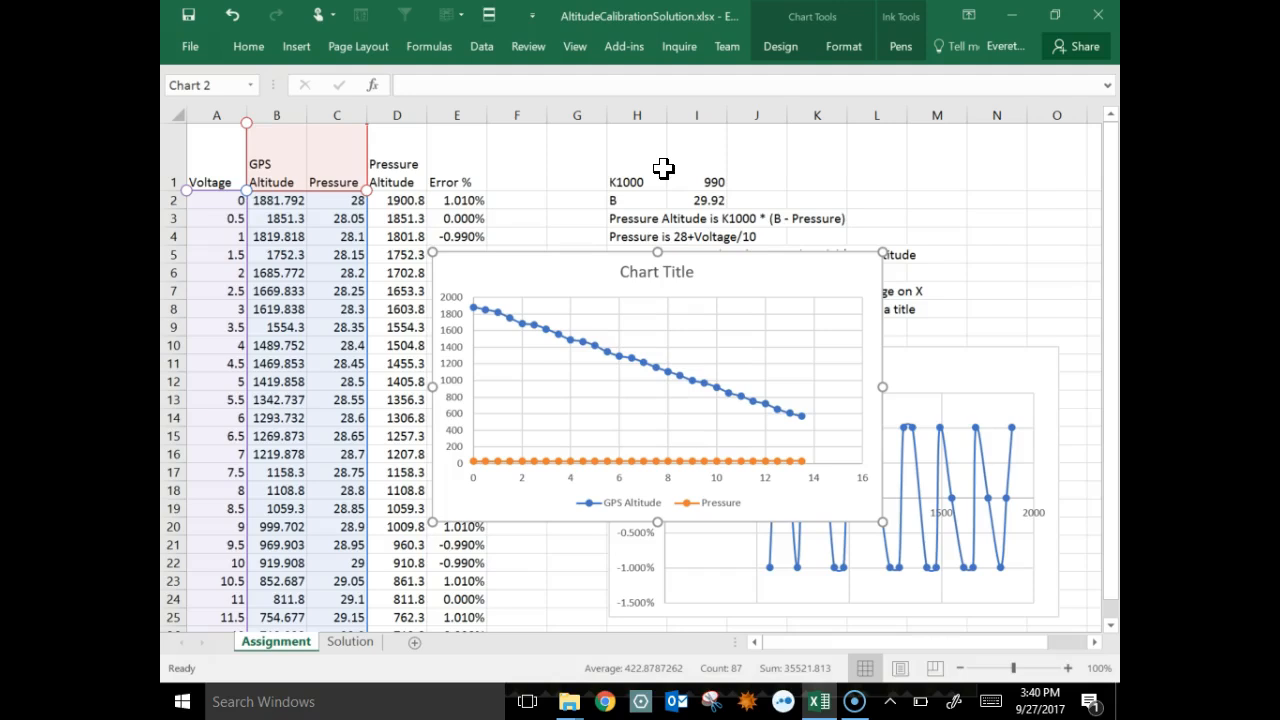
Review the data range and series of the GPS Altitude and Pressure chart, leaving its data source as it is
{"action": "left_click", "coordinate": [690, 381]}
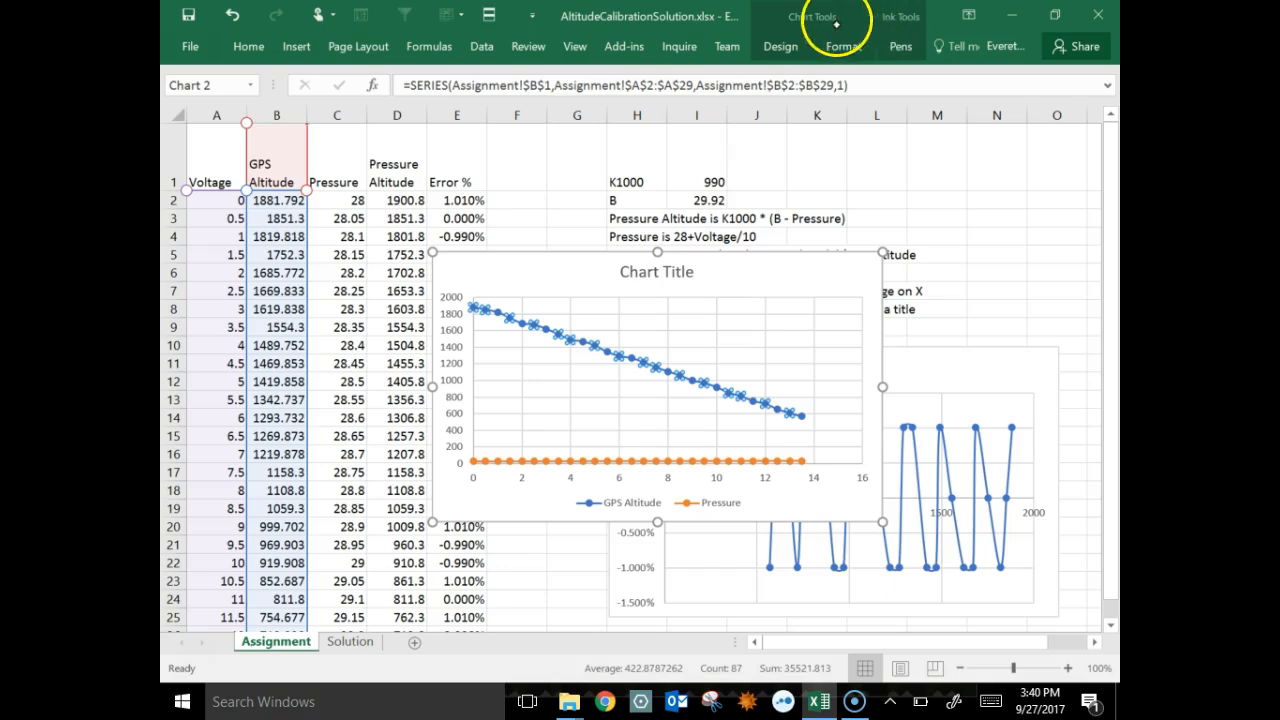
{"action": "left_click", "coordinate": [790, 46]}
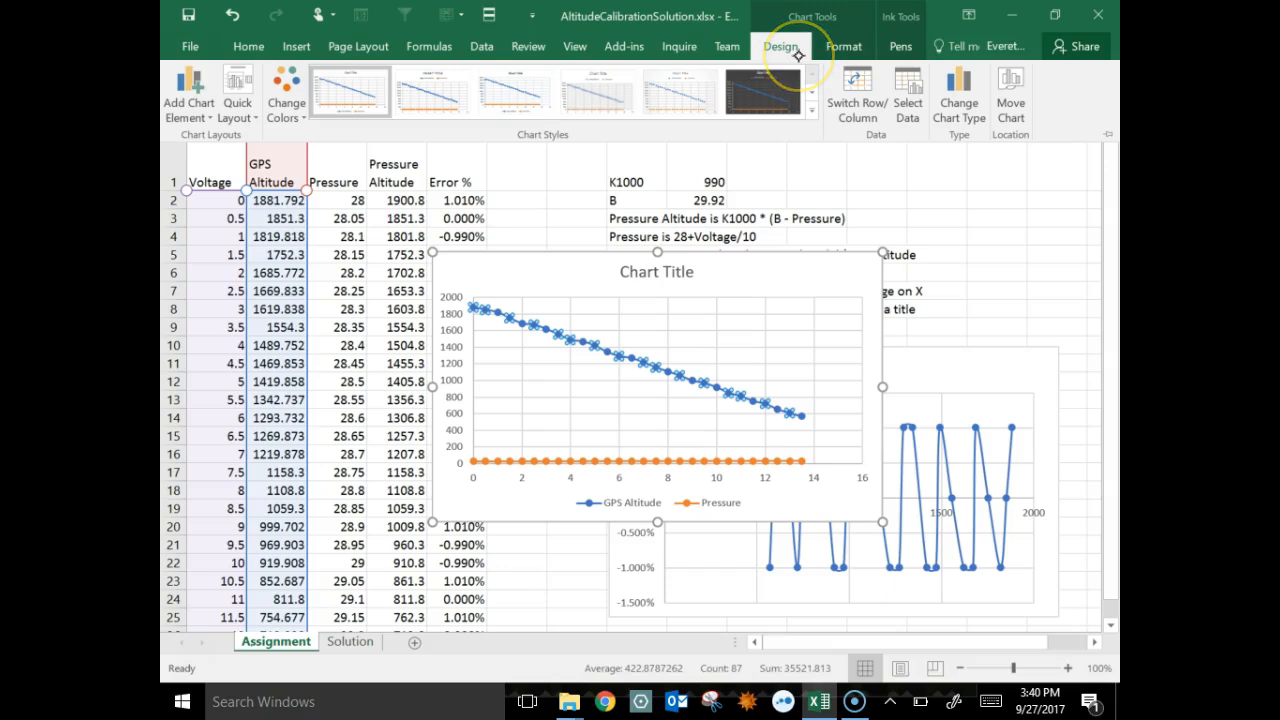
{"action": "left_click", "coordinate": [903, 90]}
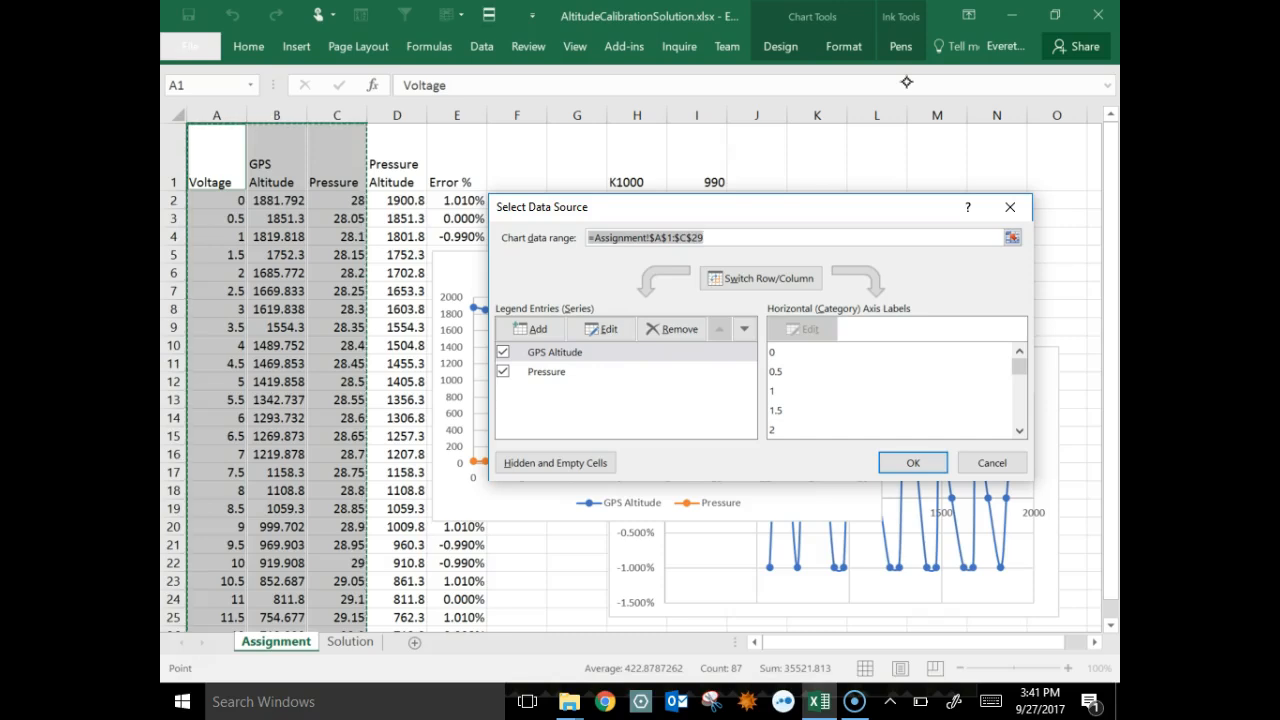
{"action": "left_click", "coordinate": [1001, 201]}
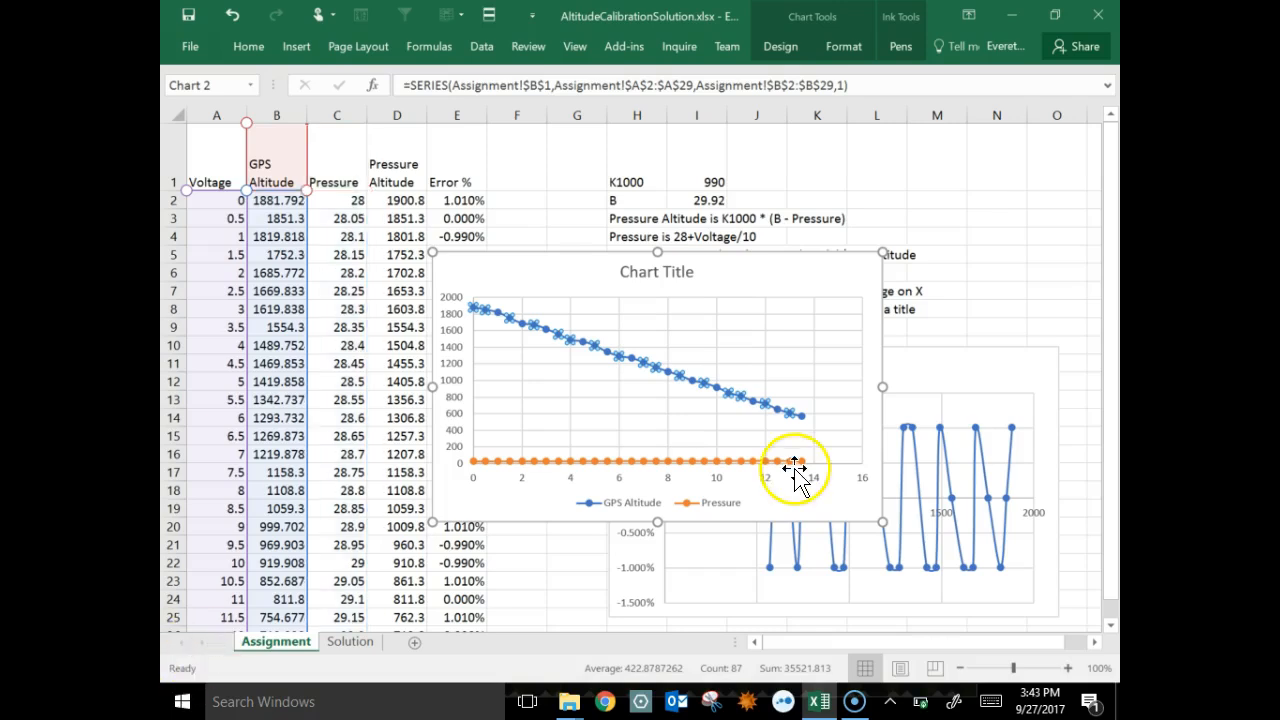
{"action": "left_click", "coordinate": [784, 460]}
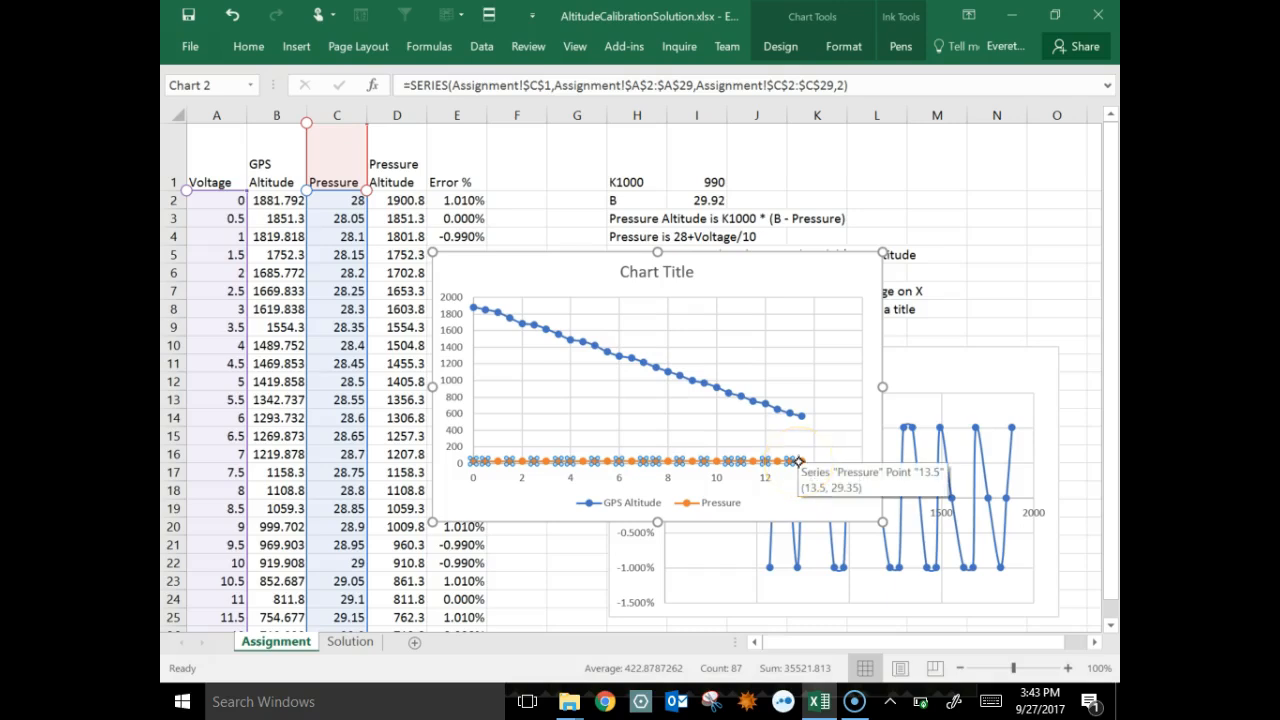
{"action": "left_click", "coordinate": [844, 47]}
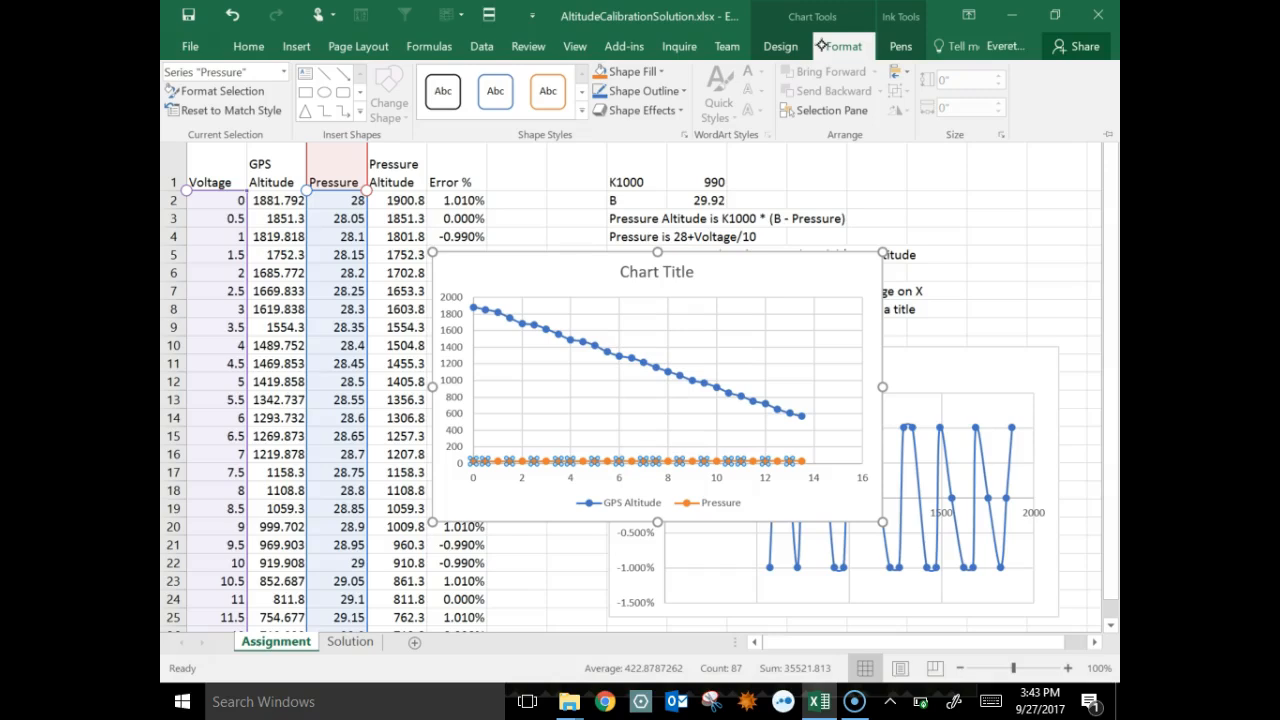
{"action": "left_click", "coordinate": [284, 72]}
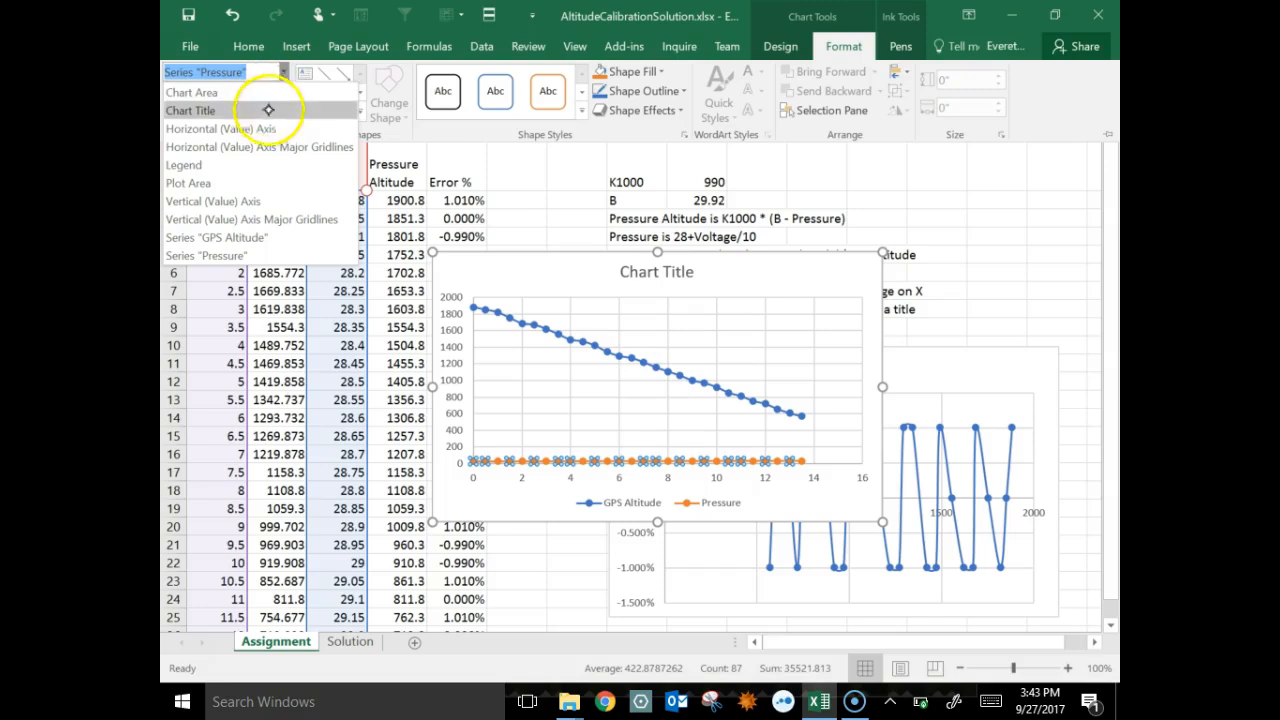
{"action": "left_click", "coordinate": [245, 201]}
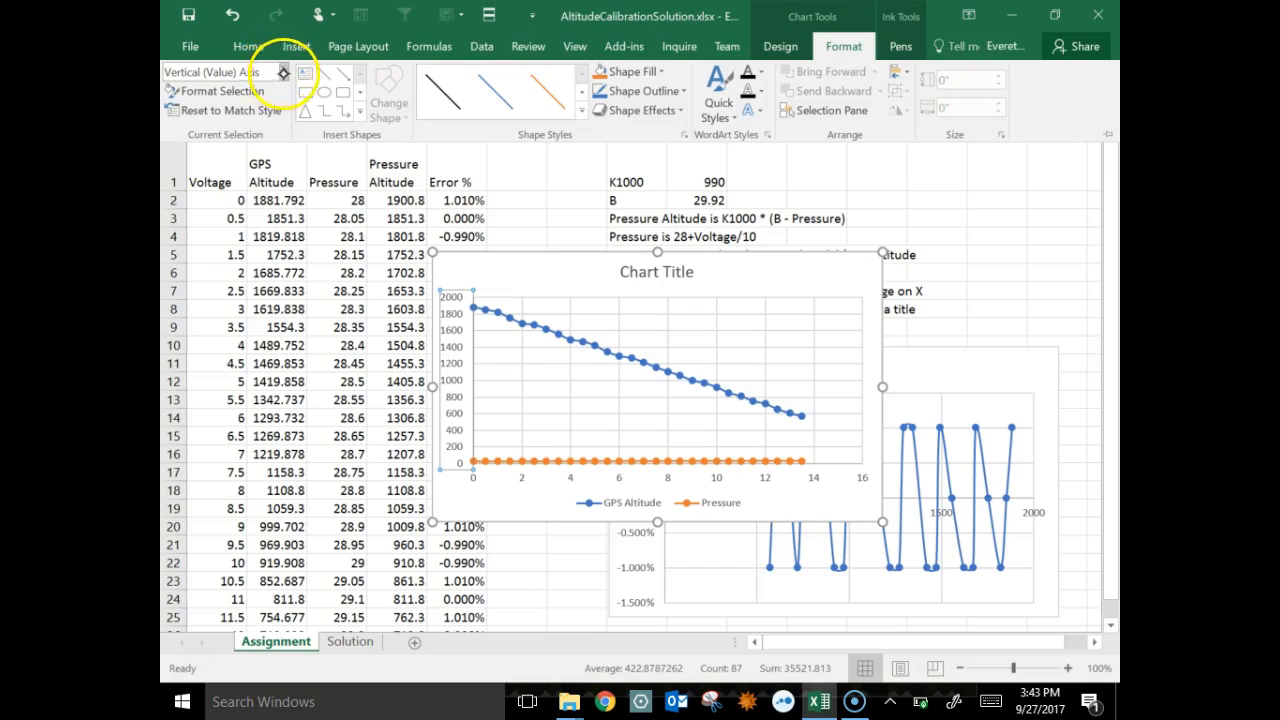
{"action": "left_click", "coordinate": [284, 70]}
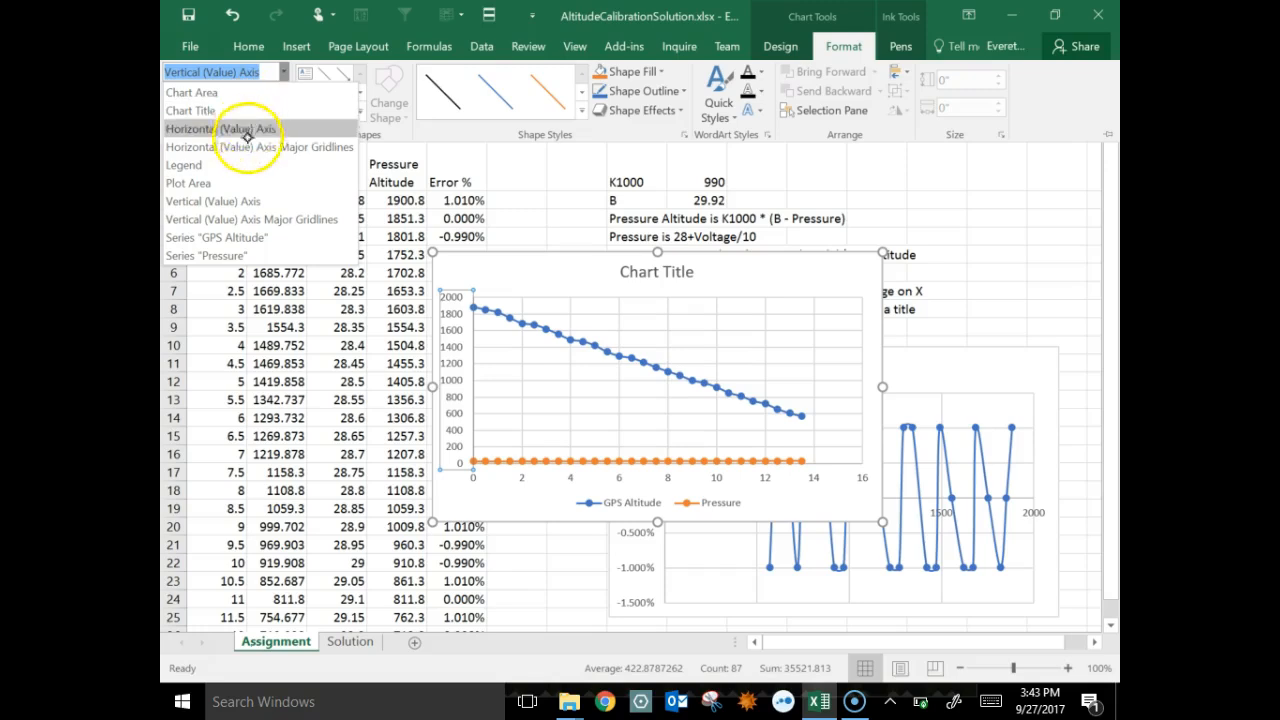
{"action": "left_click", "coordinate": [233, 257]}
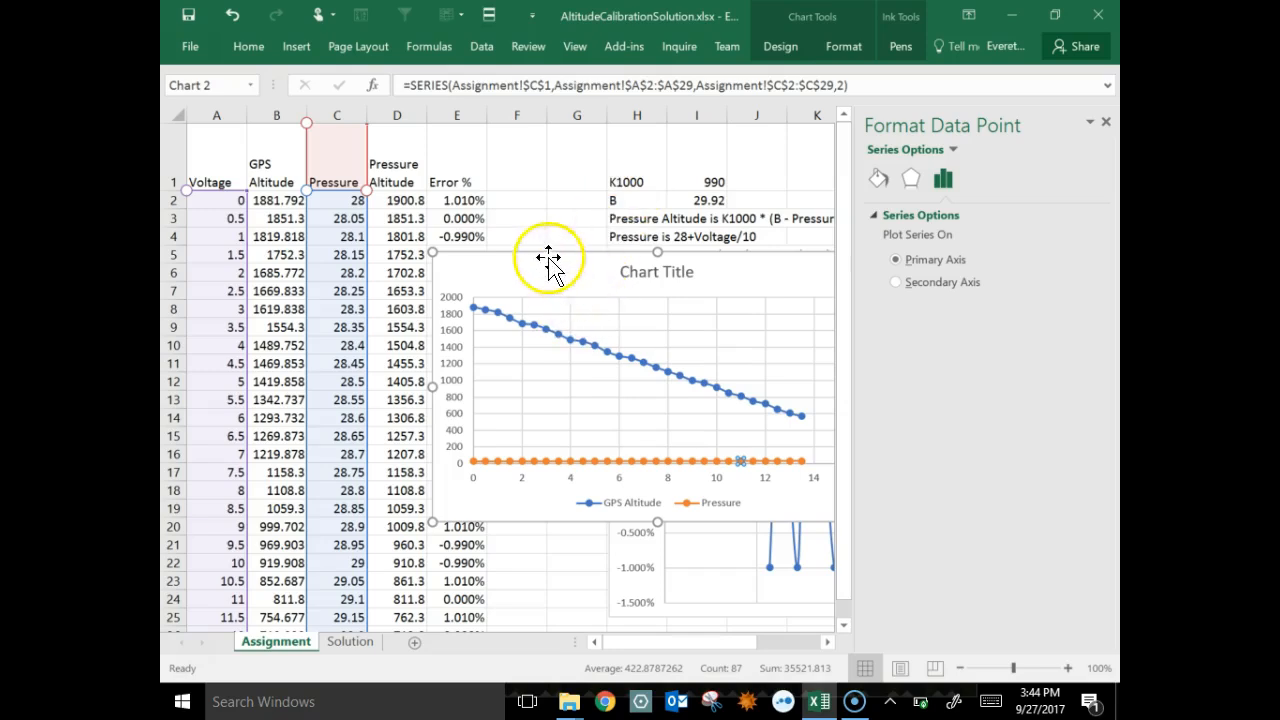
{"action": "left_click", "coordinate": [551, 216]}
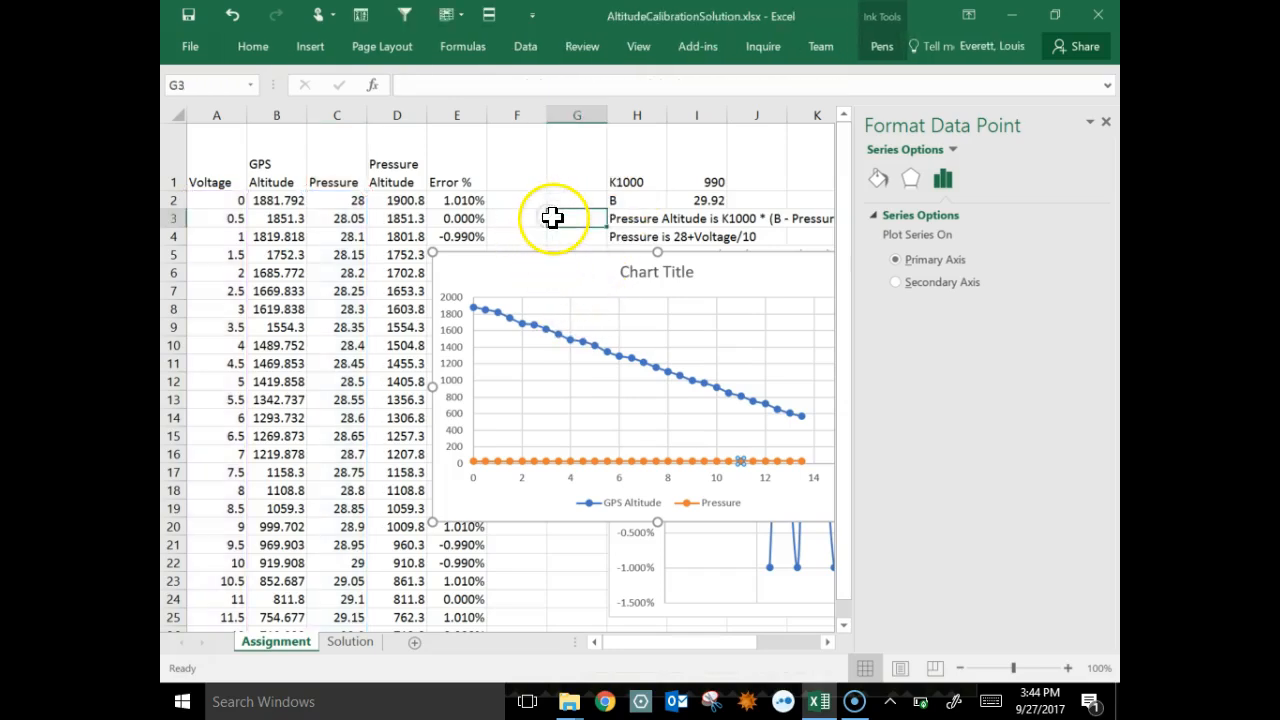
{"action": "left_click", "coordinate": [1106, 123]}
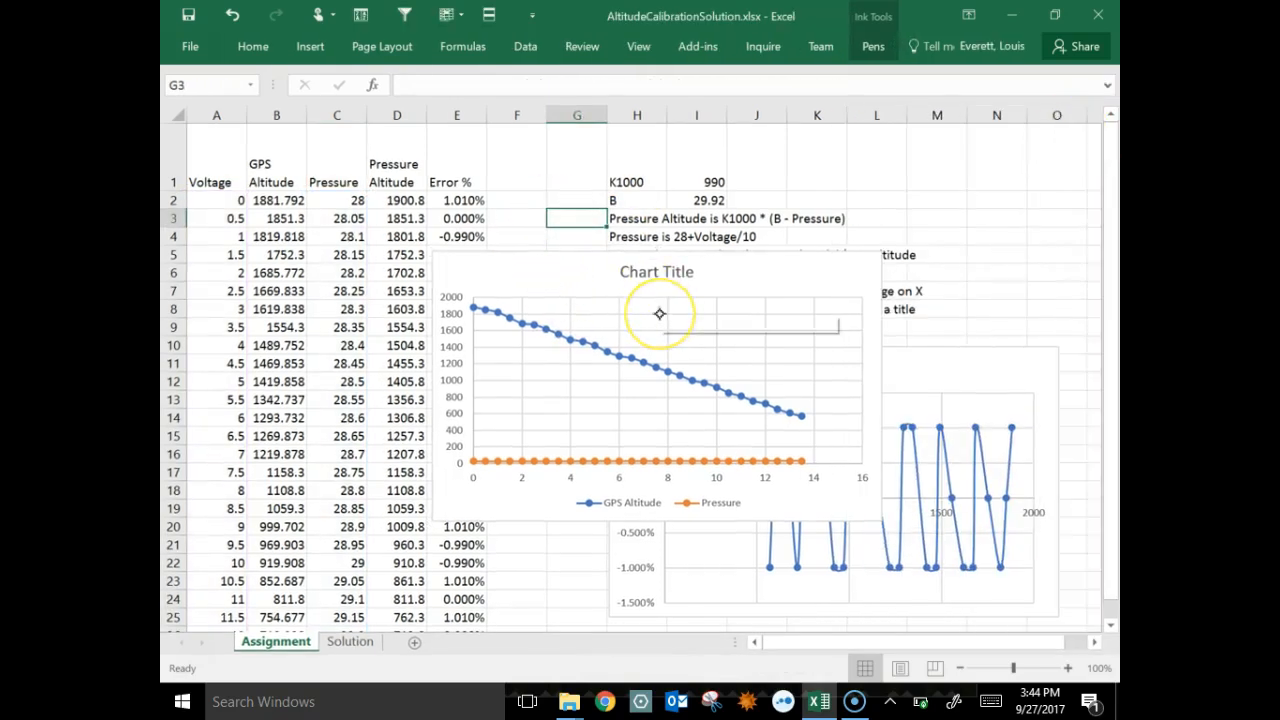
Plot the Pressure series of the GPS Altitude and Pressure chart on the secondary axis and close the series formatting options
{"action": "left_click", "coordinate": [790, 462]}
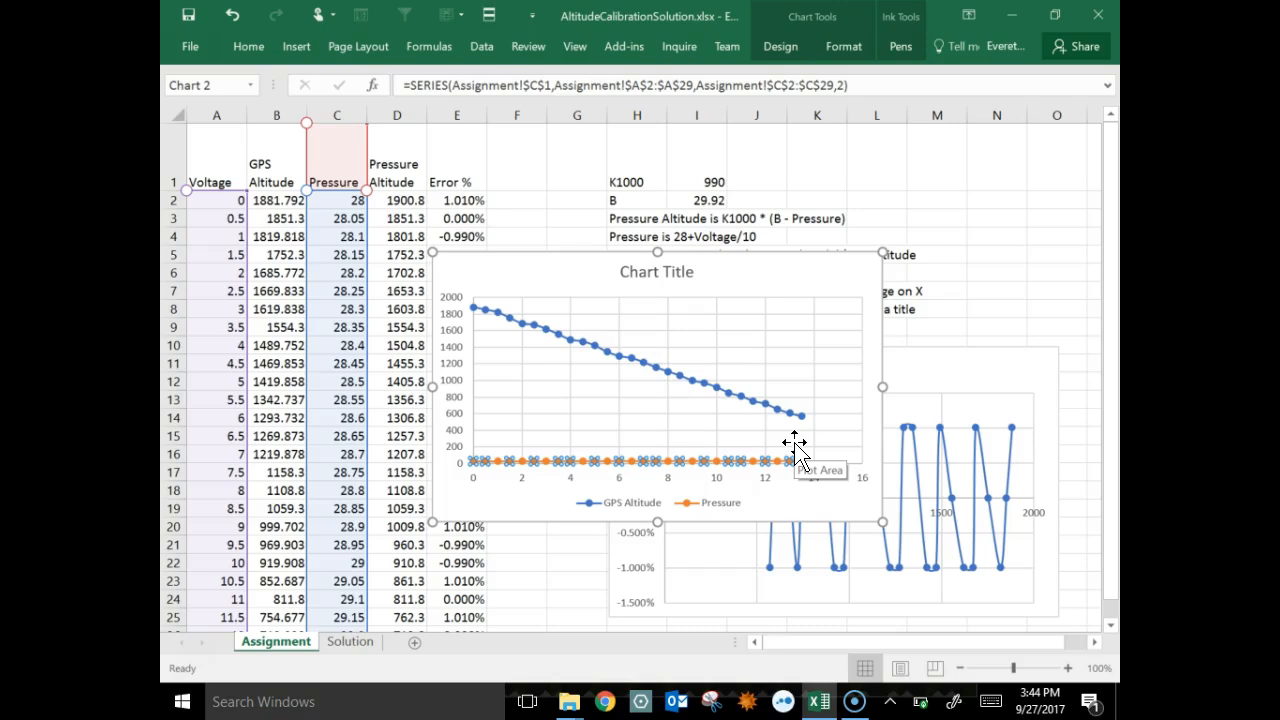
{"action": "left_click", "coordinate": [781, 46]}
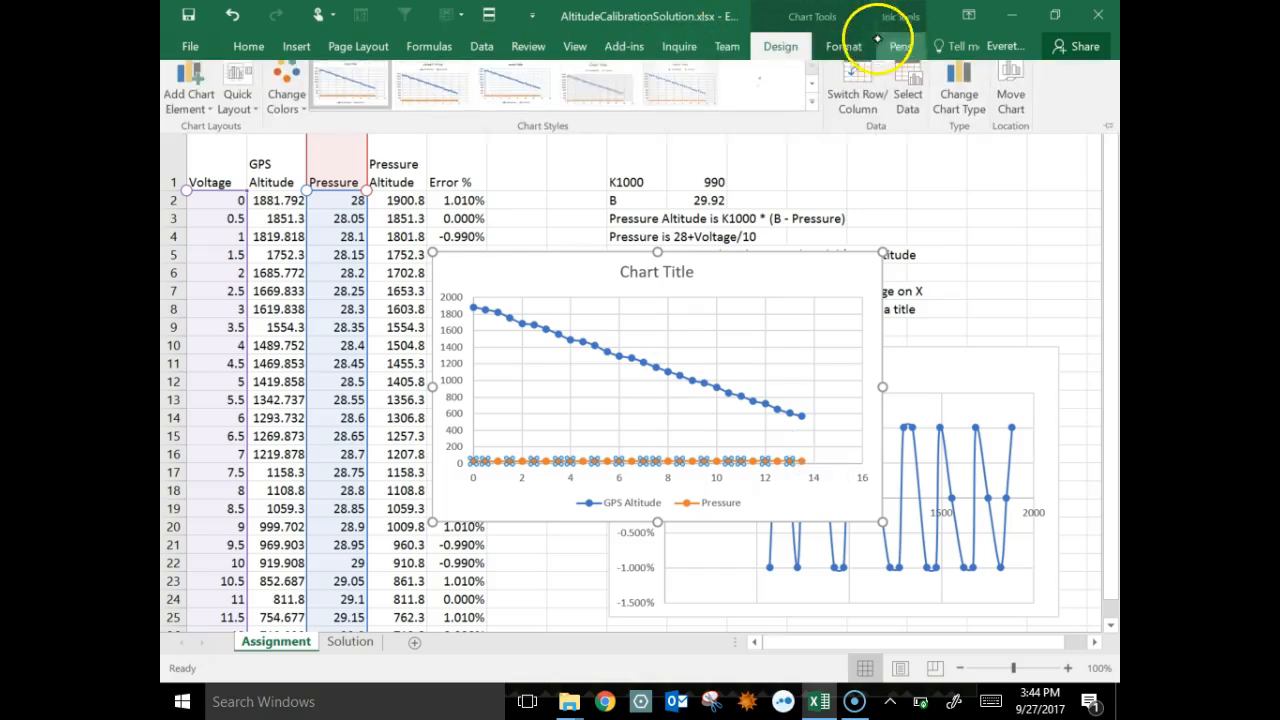
{"action": "left_click", "coordinate": [845, 48]}
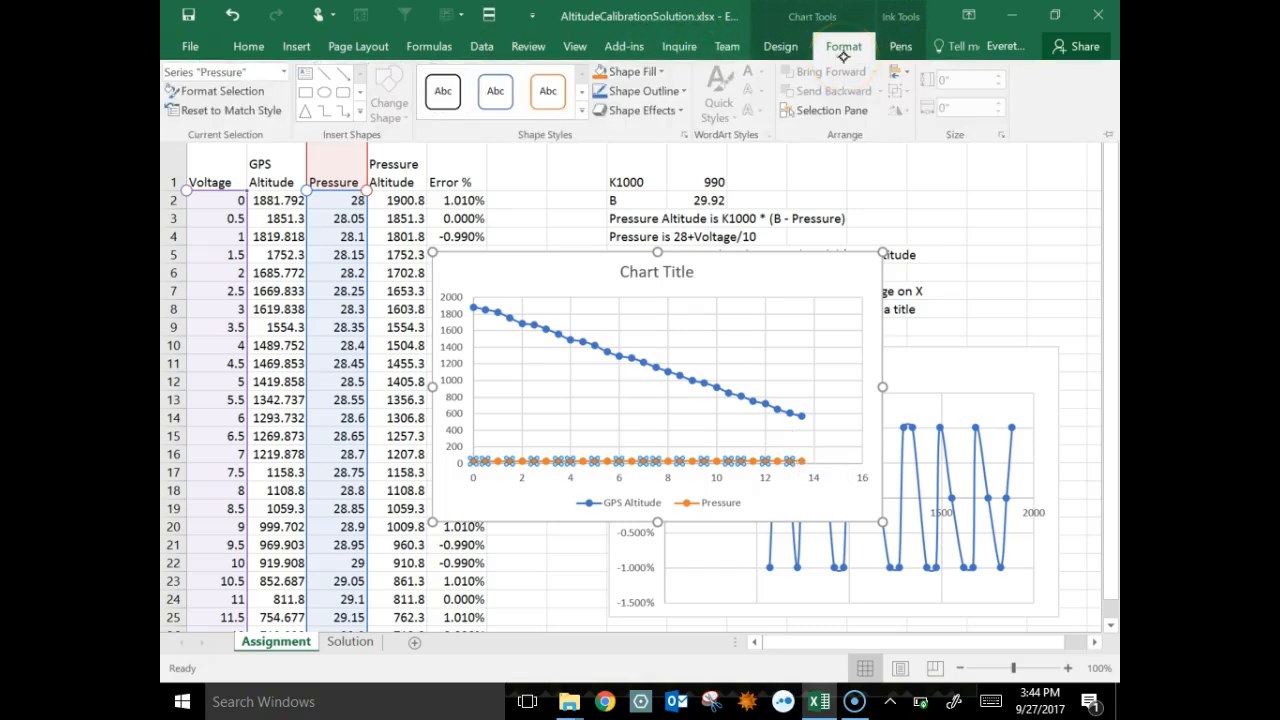
{"action": "left_click", "coordinate": [246, 92]}
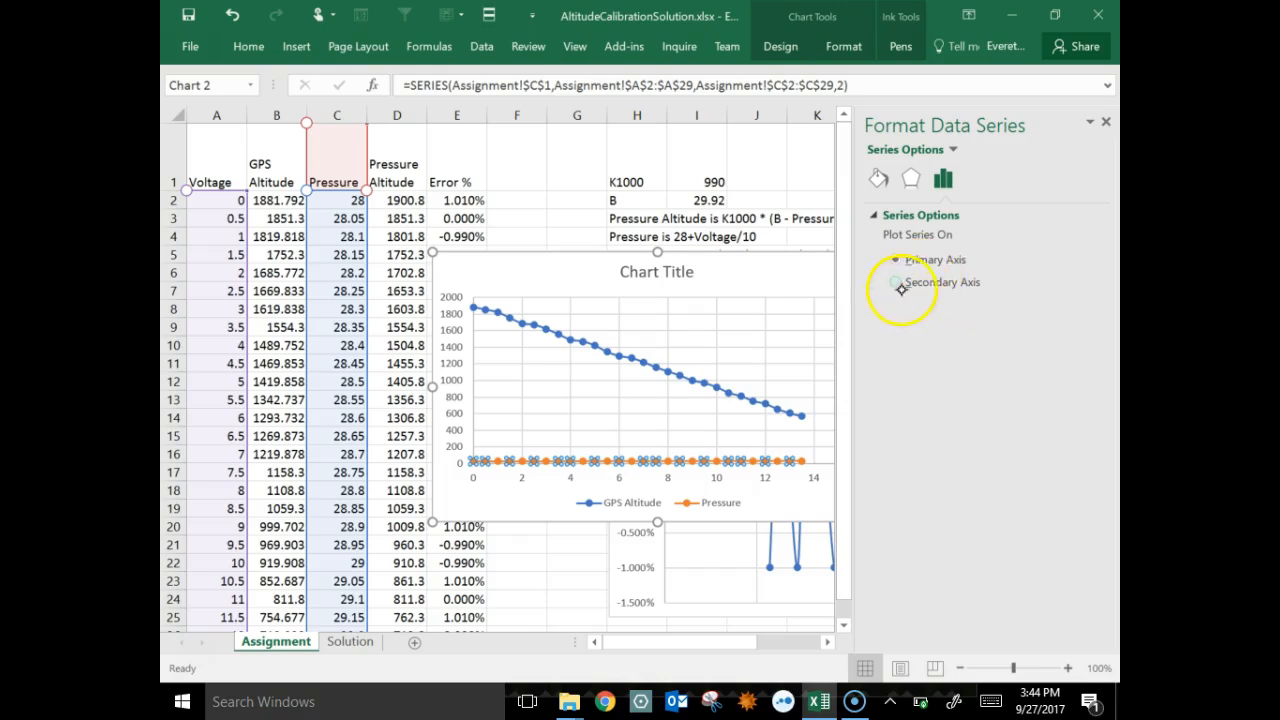
{"action": "left_click", "coordinate": [896, 283]}
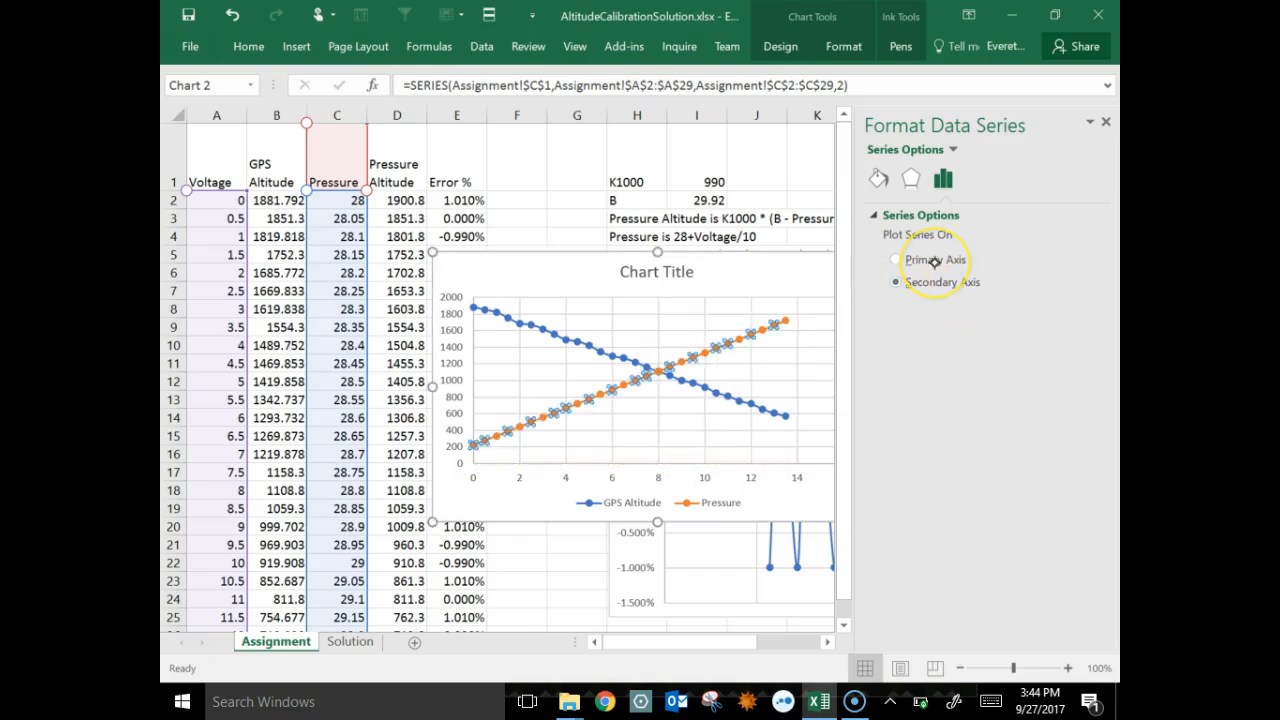
{"action": "left_click", "coordinate": [1105, 121]}
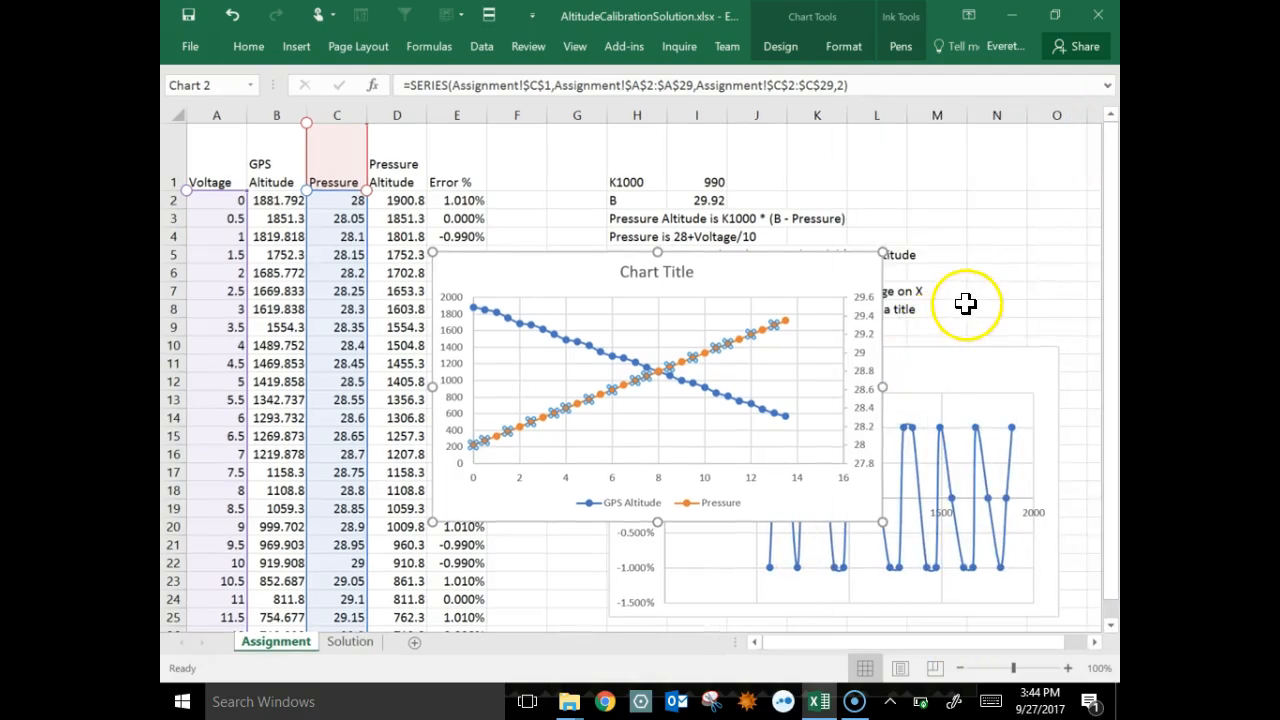
{"action": "left_click", "coordinate": [973, 308]}
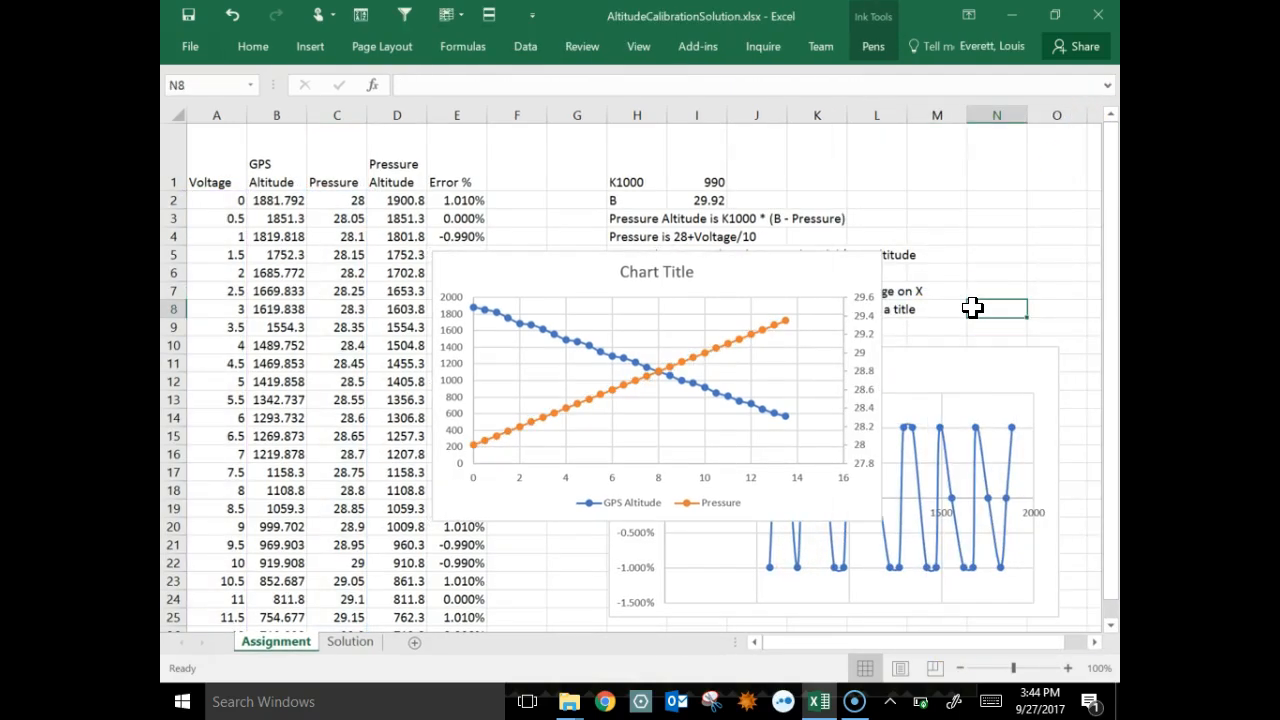